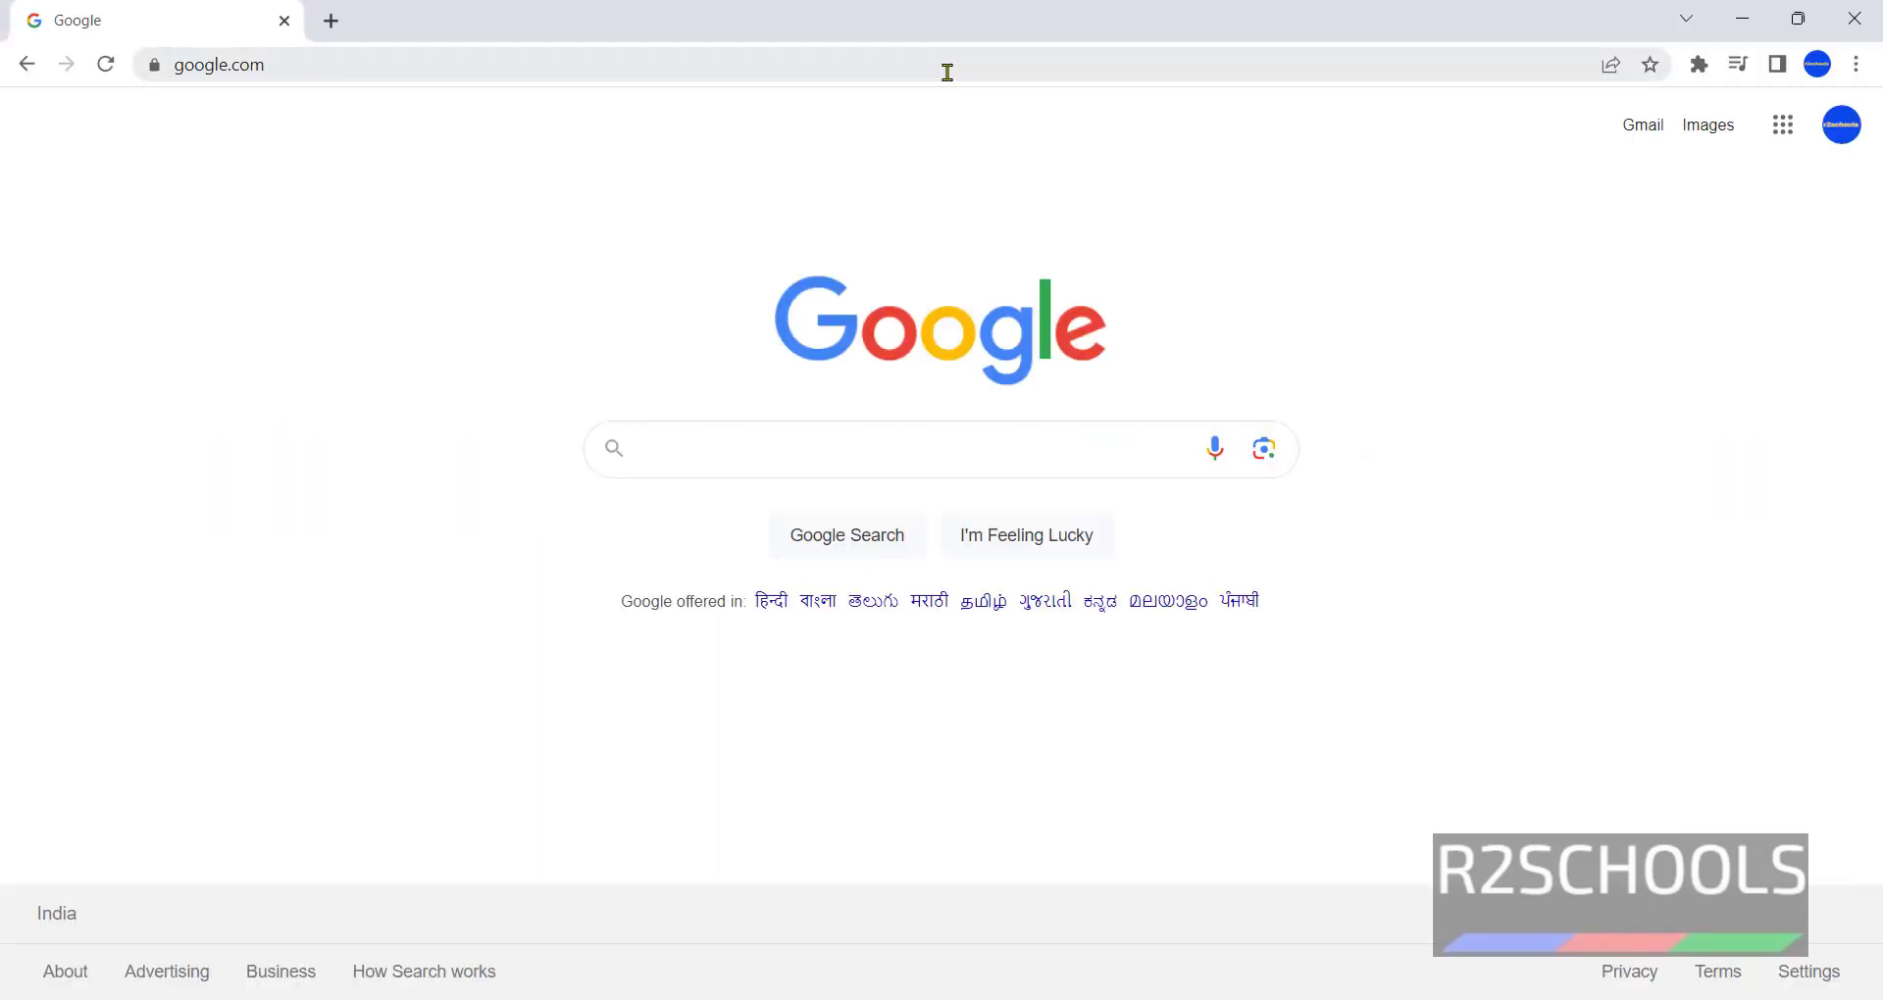
Load the Kali Linux home page by entering kali.org in Chrome's address bar.
{"action": "left_click", "coordinate": [947, 71]}
{"action": "type", "text": "kali.org"}
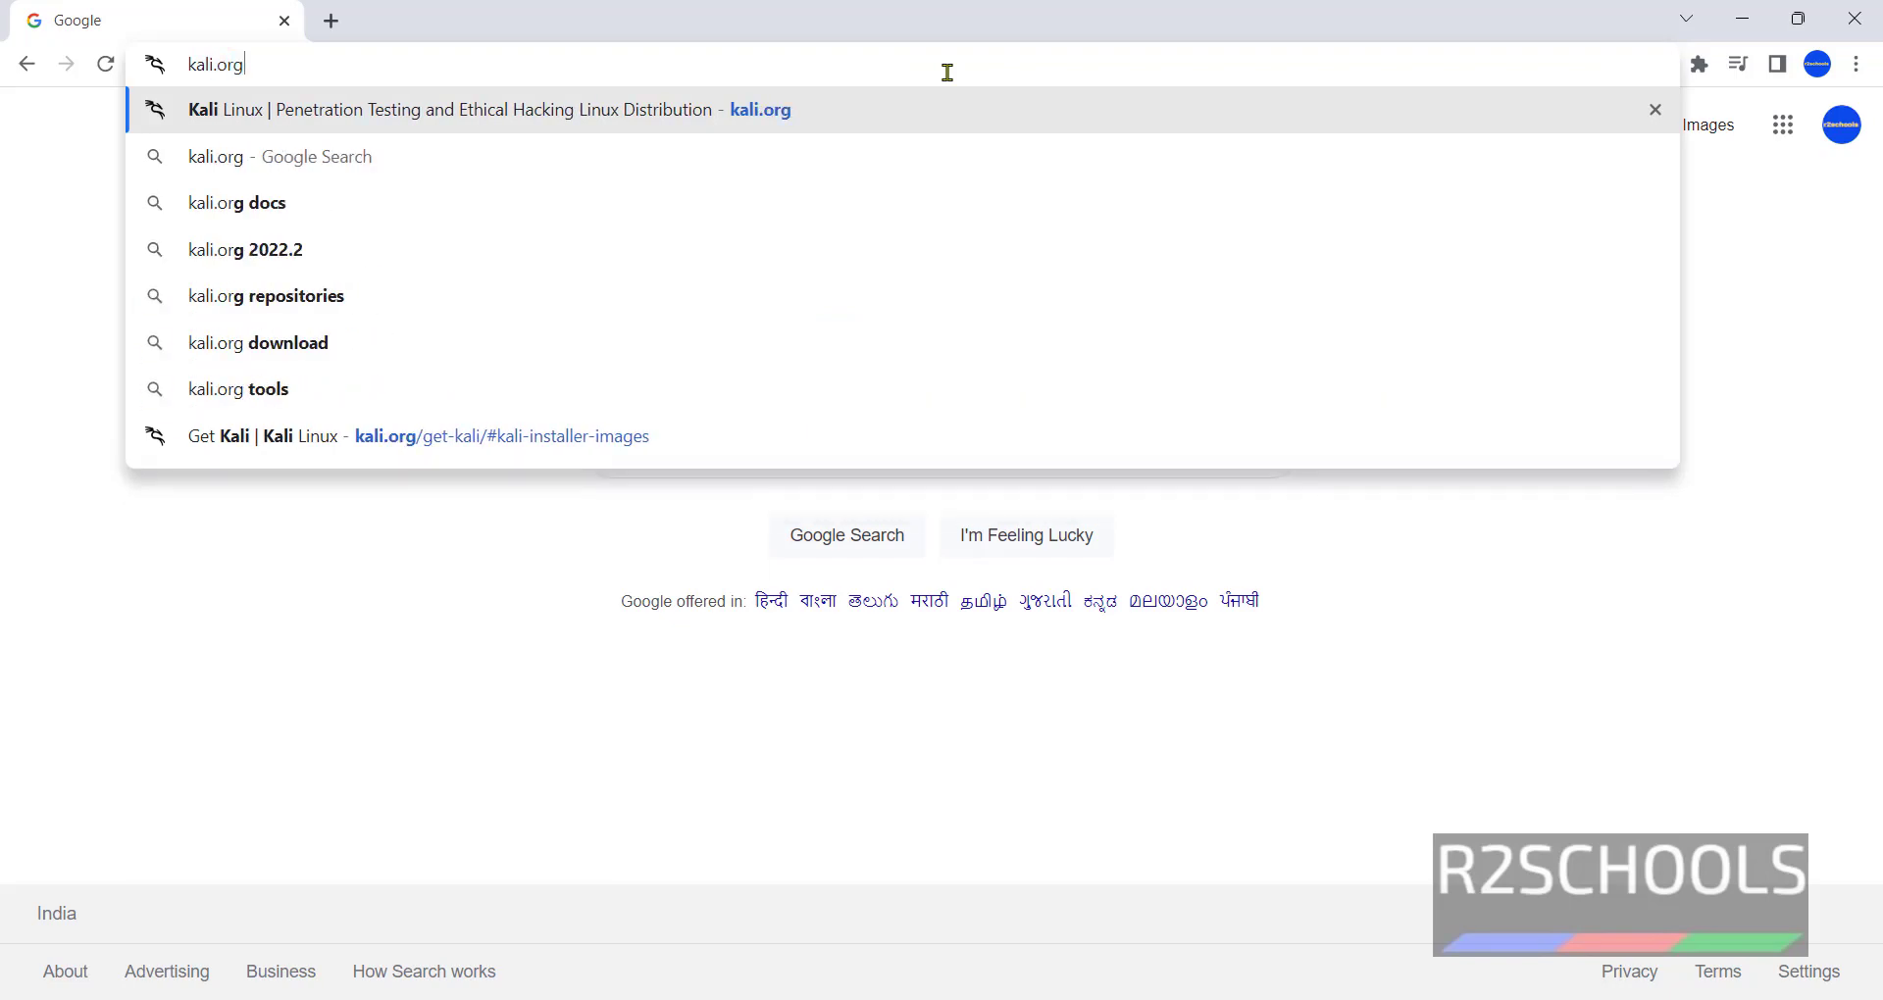
{"action": "key", "text": "Return"}
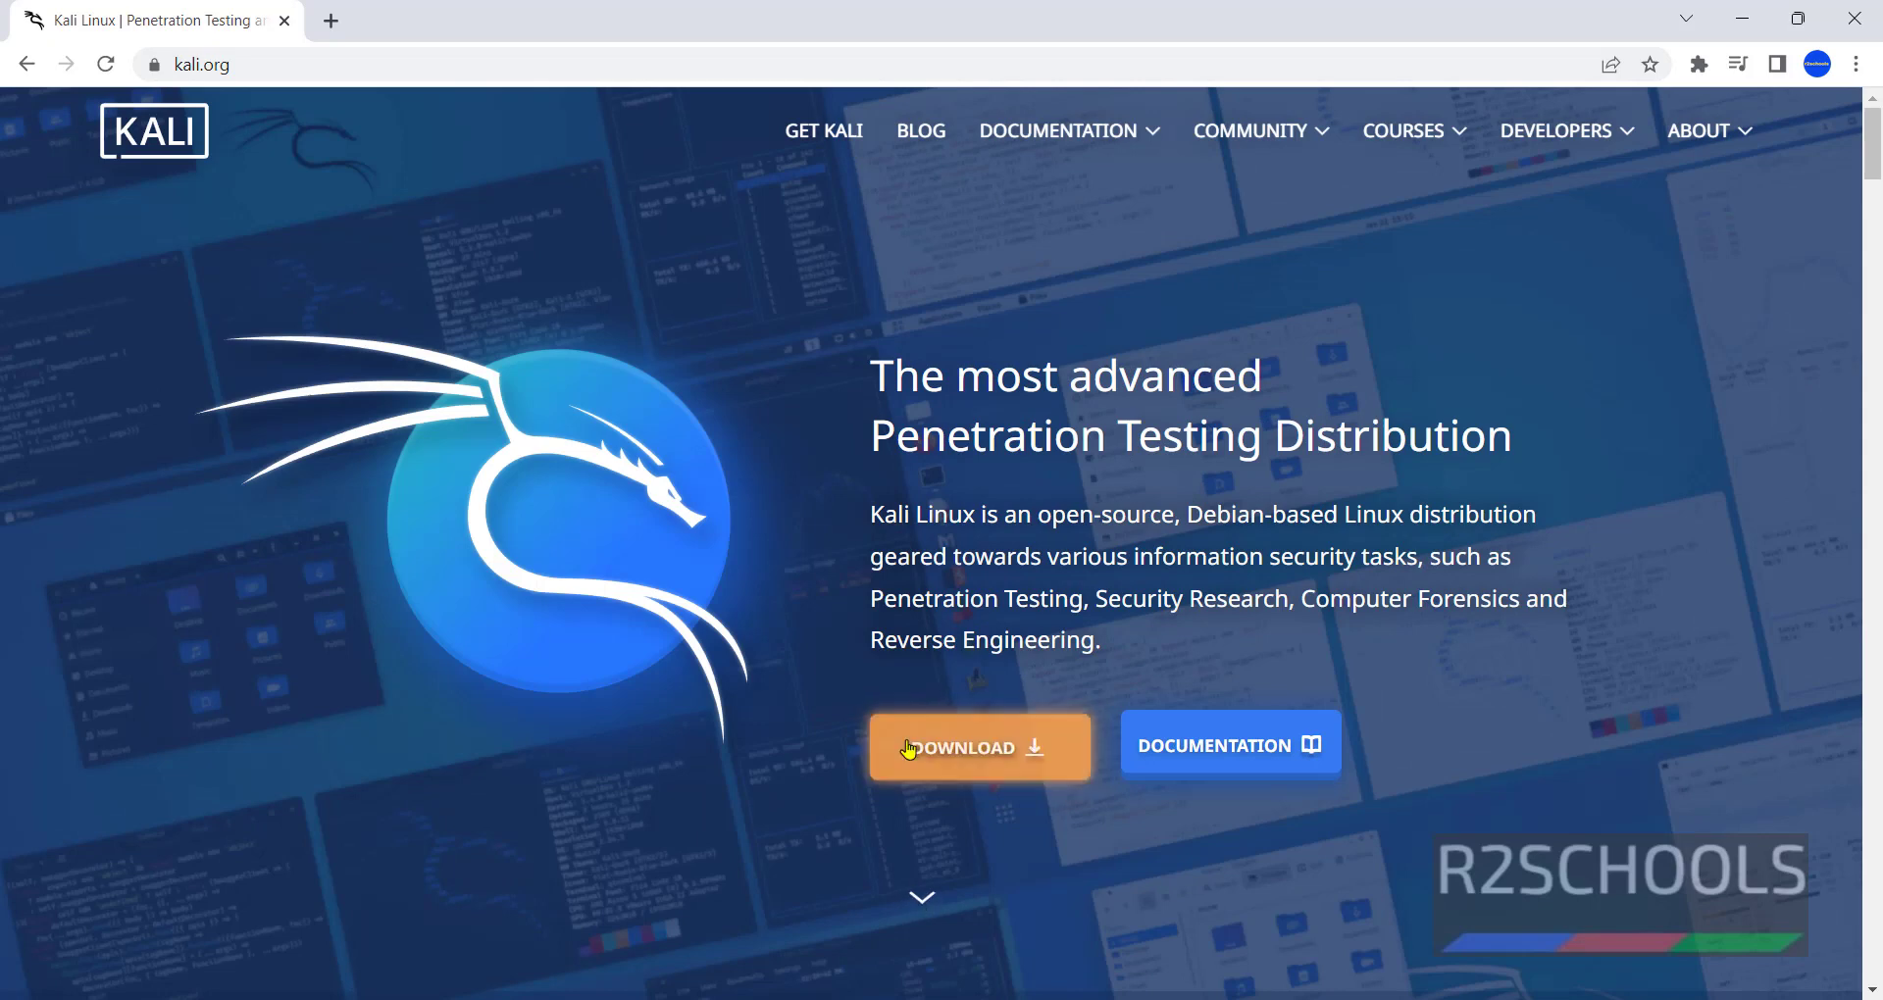
Download the 3.6 GB 64-bit Kali Linux 2023.1 installer ISO from Installer Images.
{"action": "left_click", "coordinate": [907, 749]}
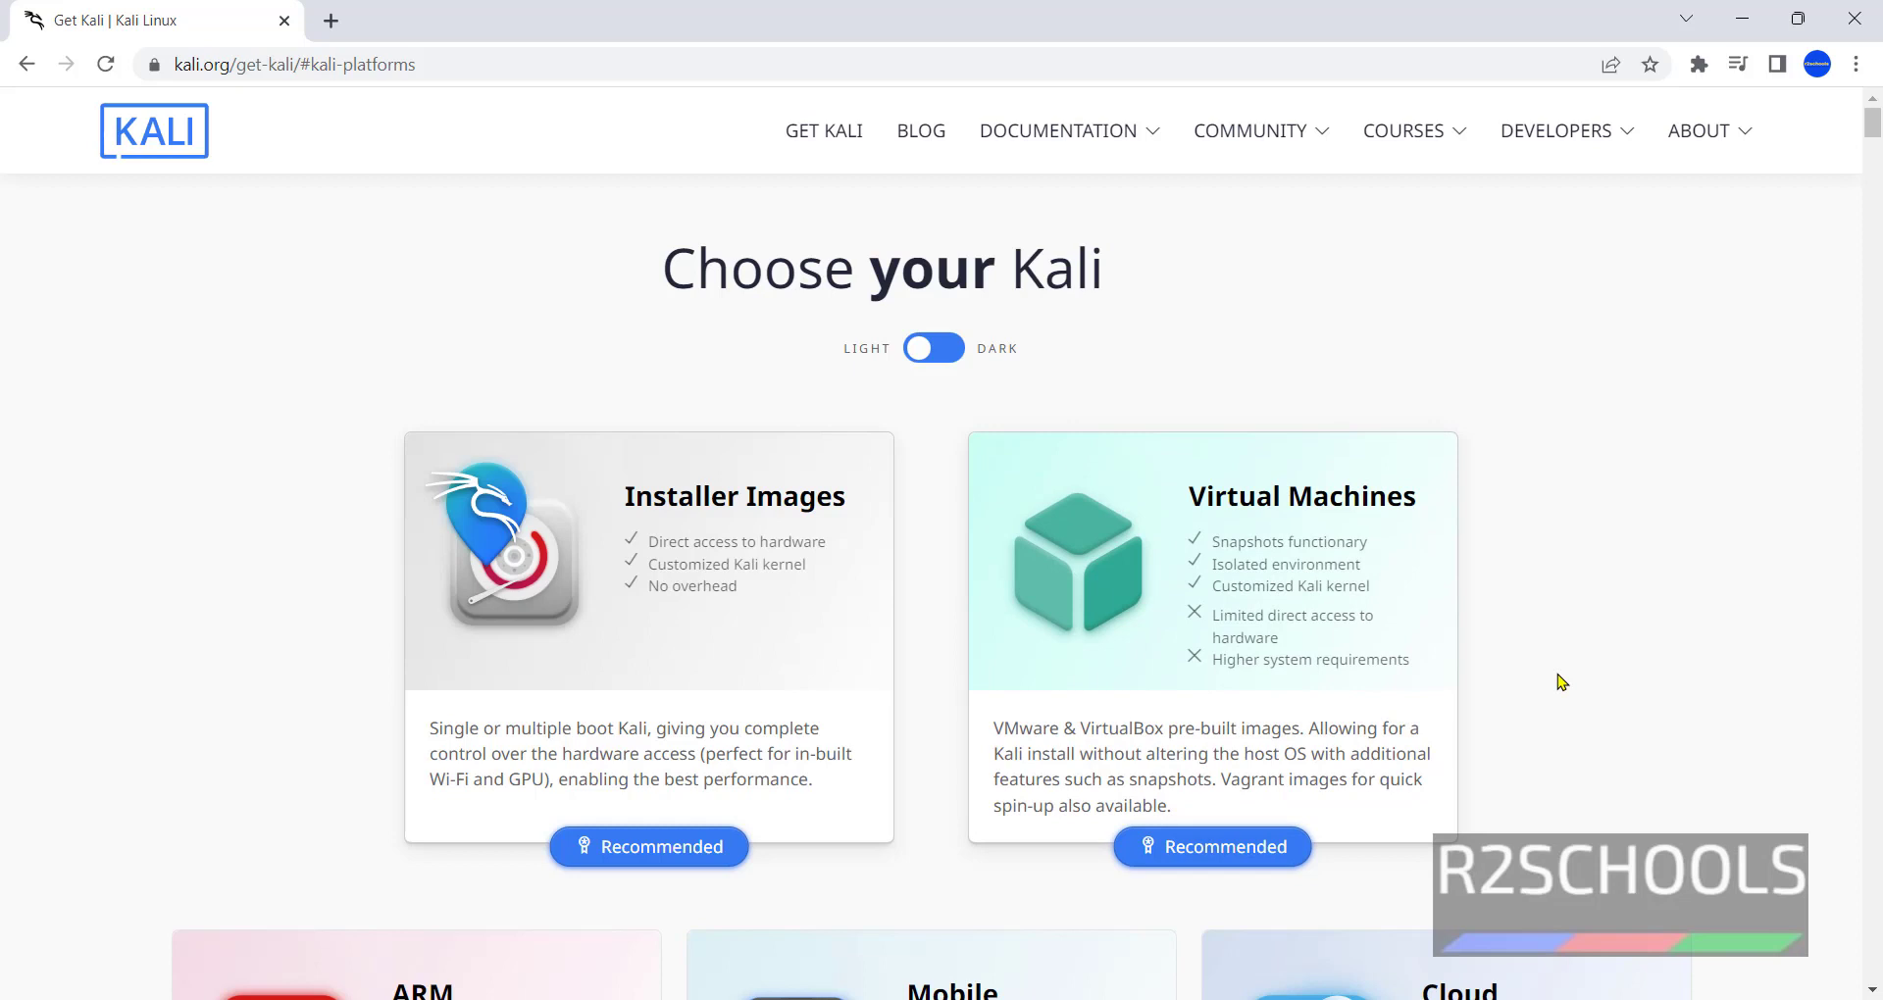
{"action": "left_click", "coordinate": [628, 645]}
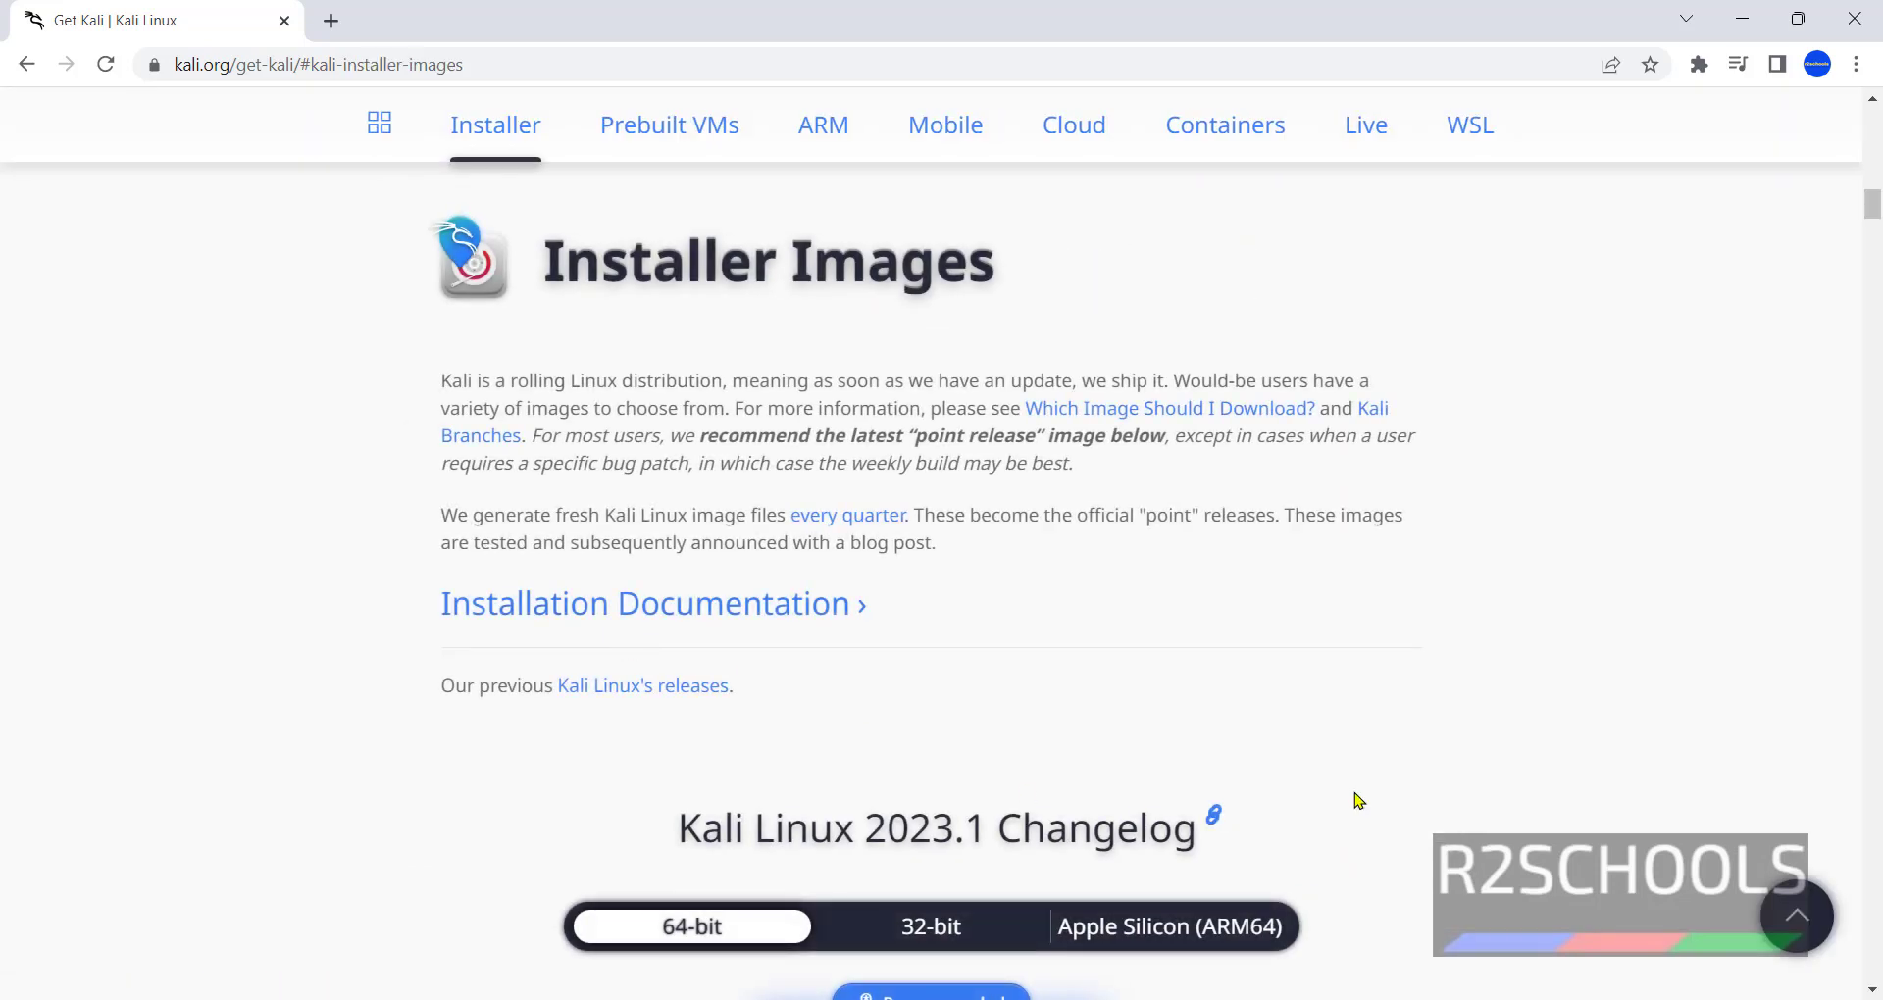
{"action": "scroll", "coordinate": [1365, 799], "scroll_direction": "down", "scroll_amount": 5}
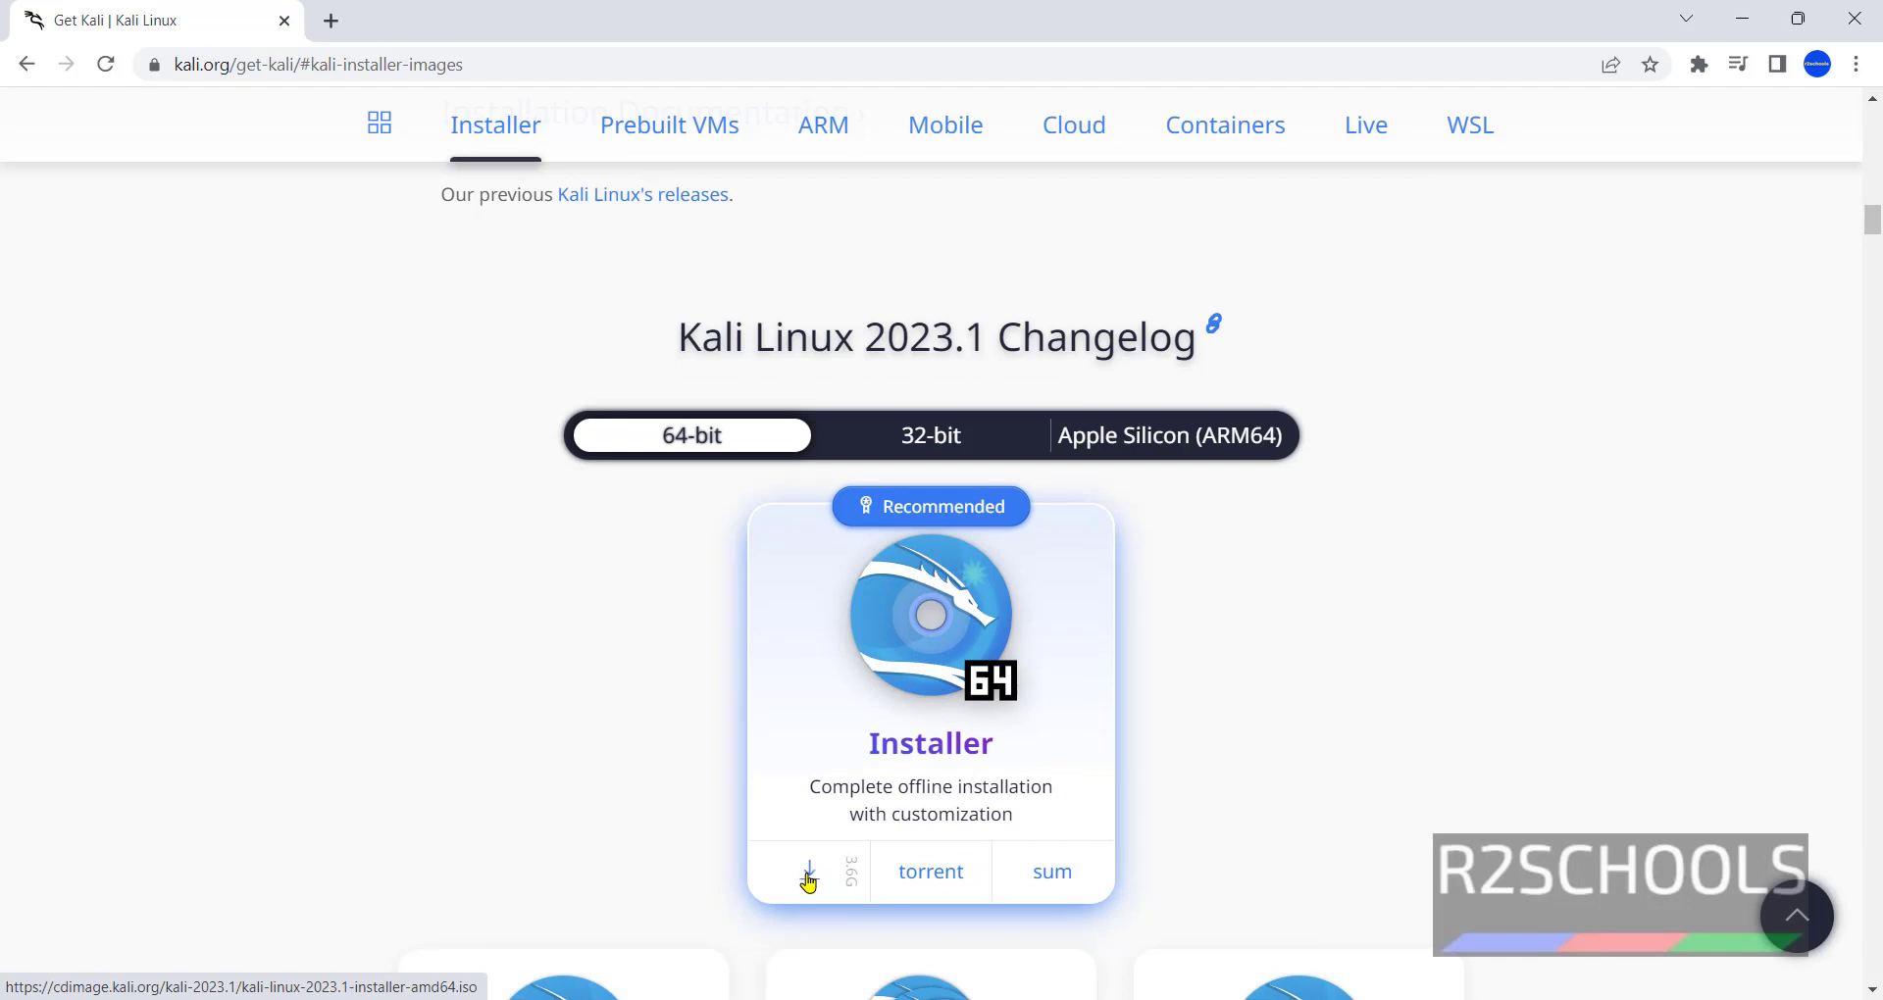
{"action": "left_click", "coordinate": [809, 876]}
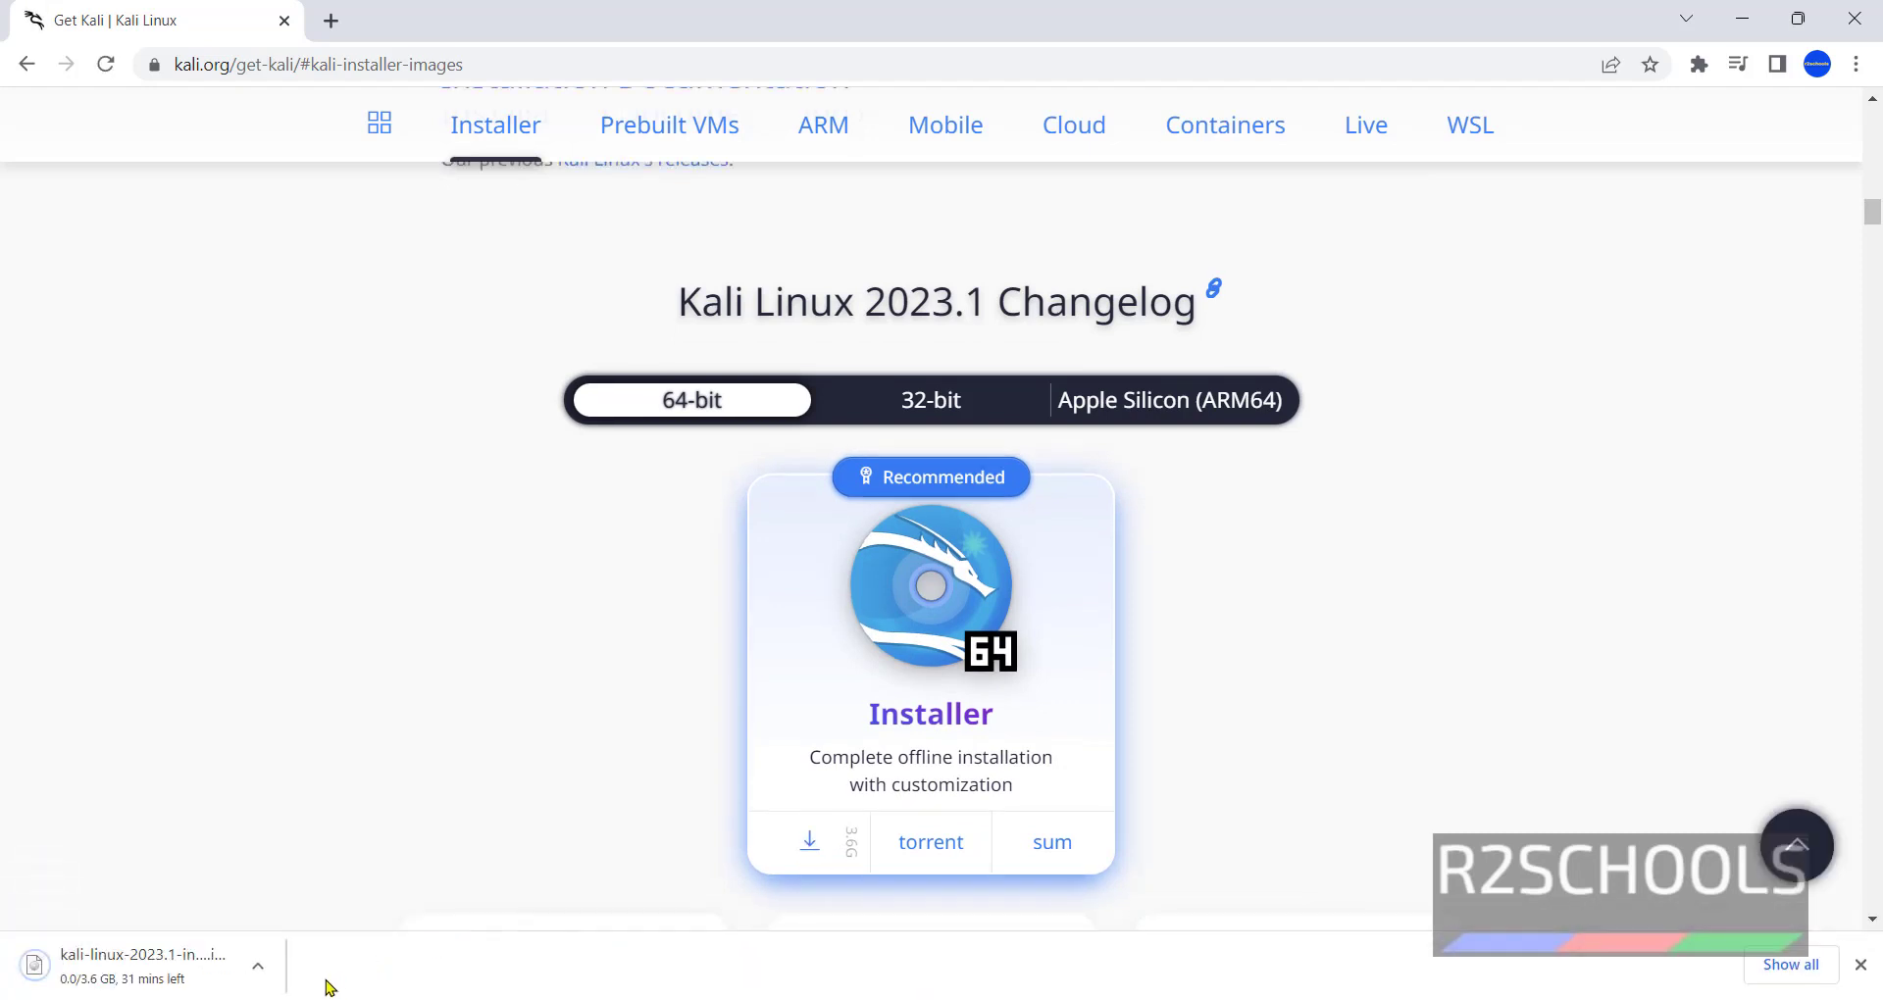
Cancel and remove the Kali ISO download, then search Windows for 'vmwar'.
{"action": "left_click", "coordinate": [1766, 967]}
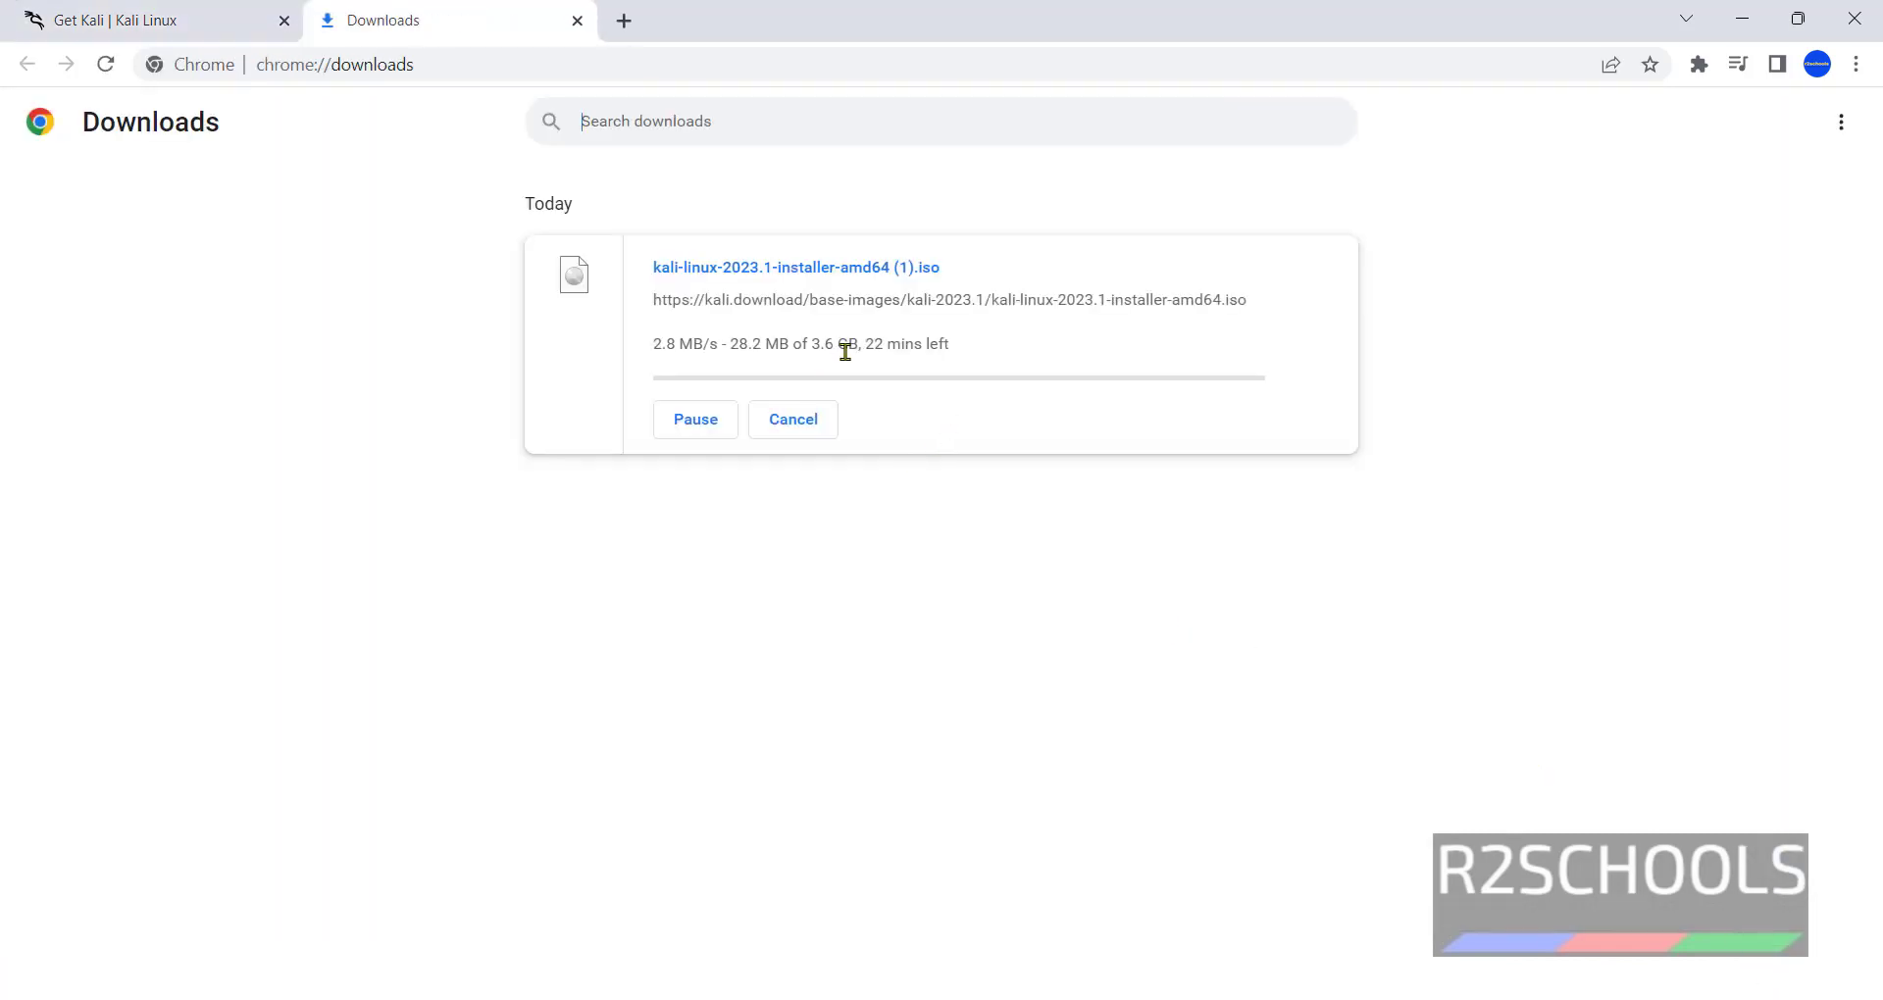
{"action": "left_click", "coordinate": [790, 422]}
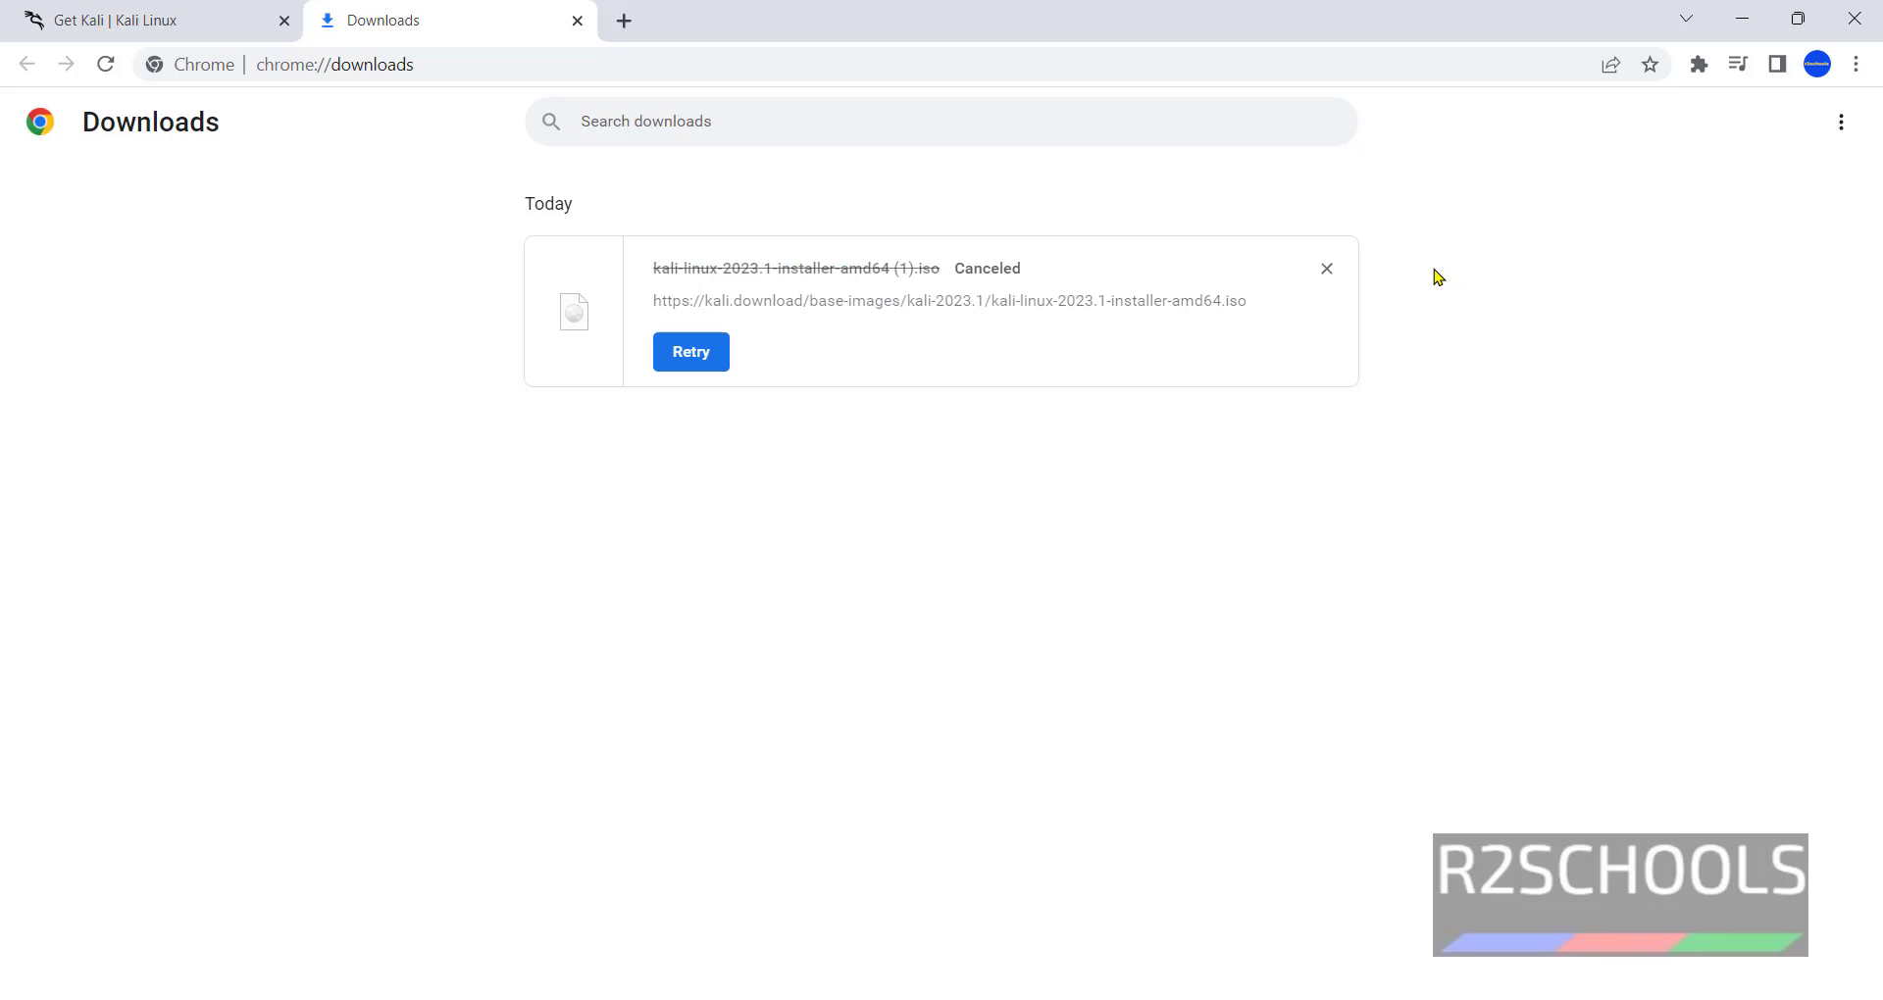
{"action": "left_click", "coordinate": [1326, 271]}
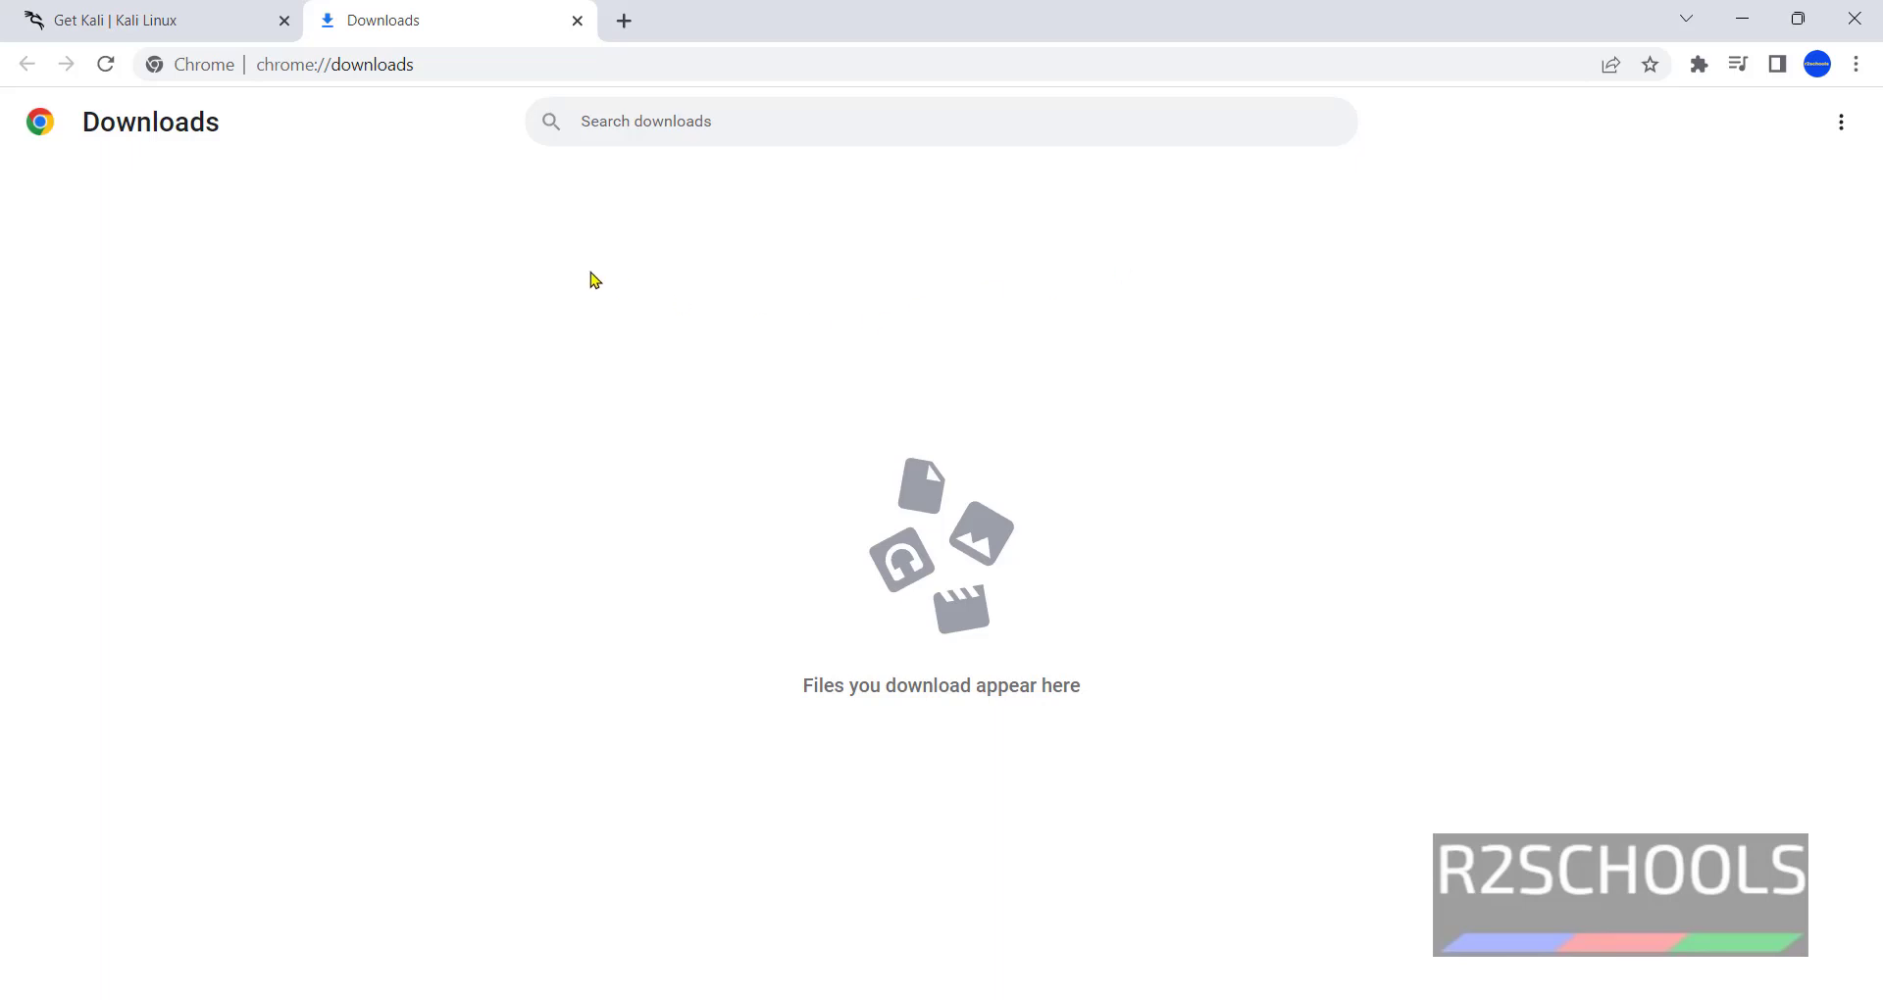
{"action": "key", "text": "super"}
{"action": "type", "text": "vmwar"}
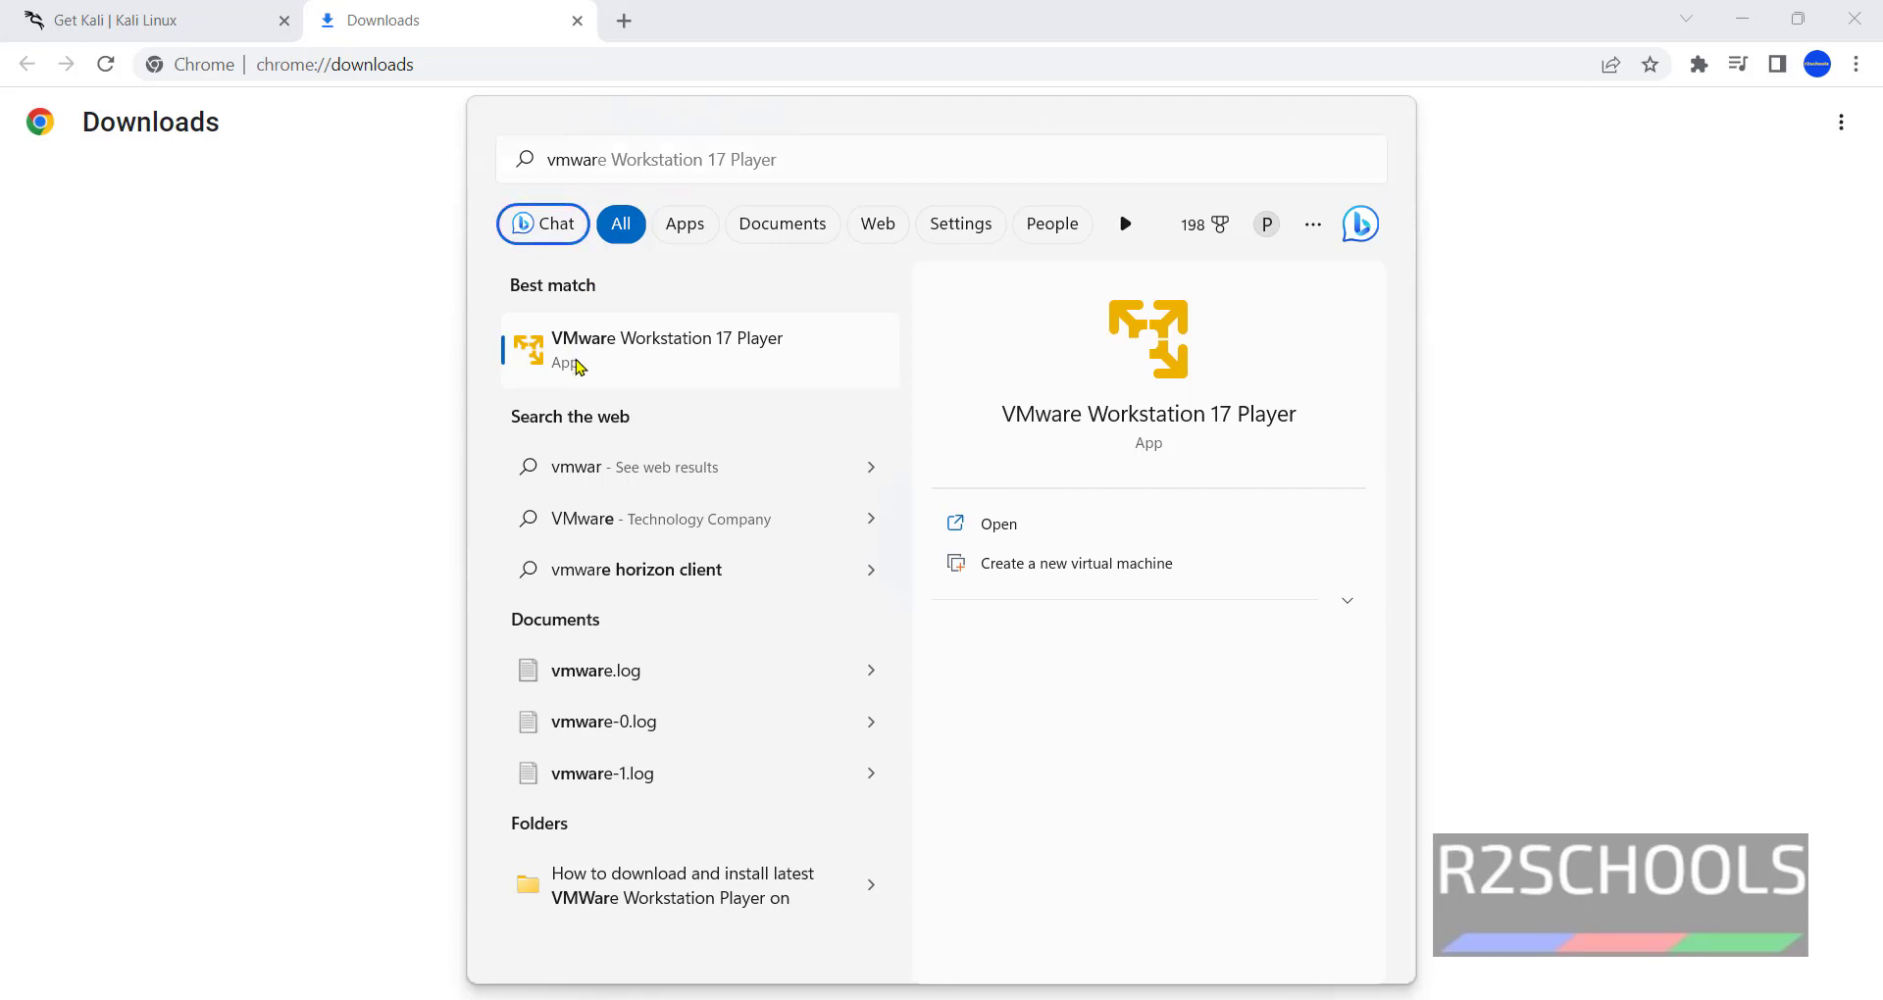
Launch VMware Workstation 17 Player maximized, glance at the RHEL9 VM, and return Home.
{"action": "left_click", "coordinate": [579, 366]}
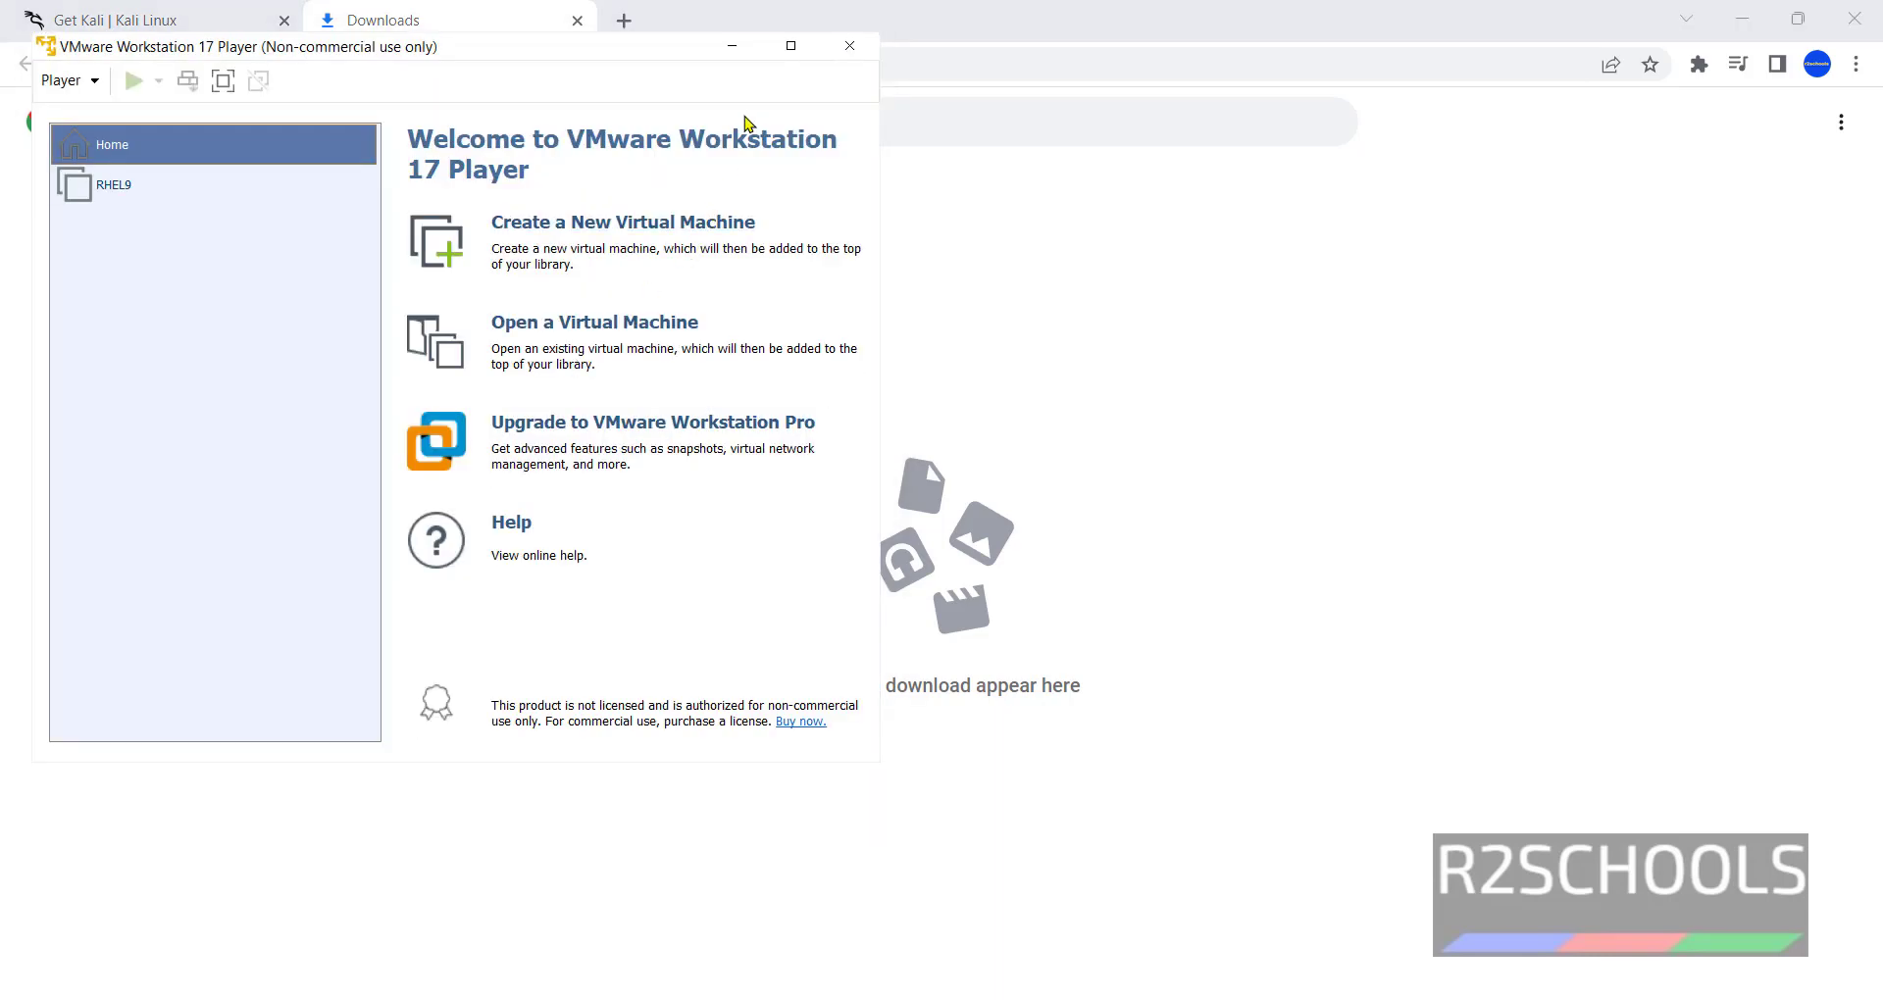
{"action": "left_click", "coordinate": [791, 46]}
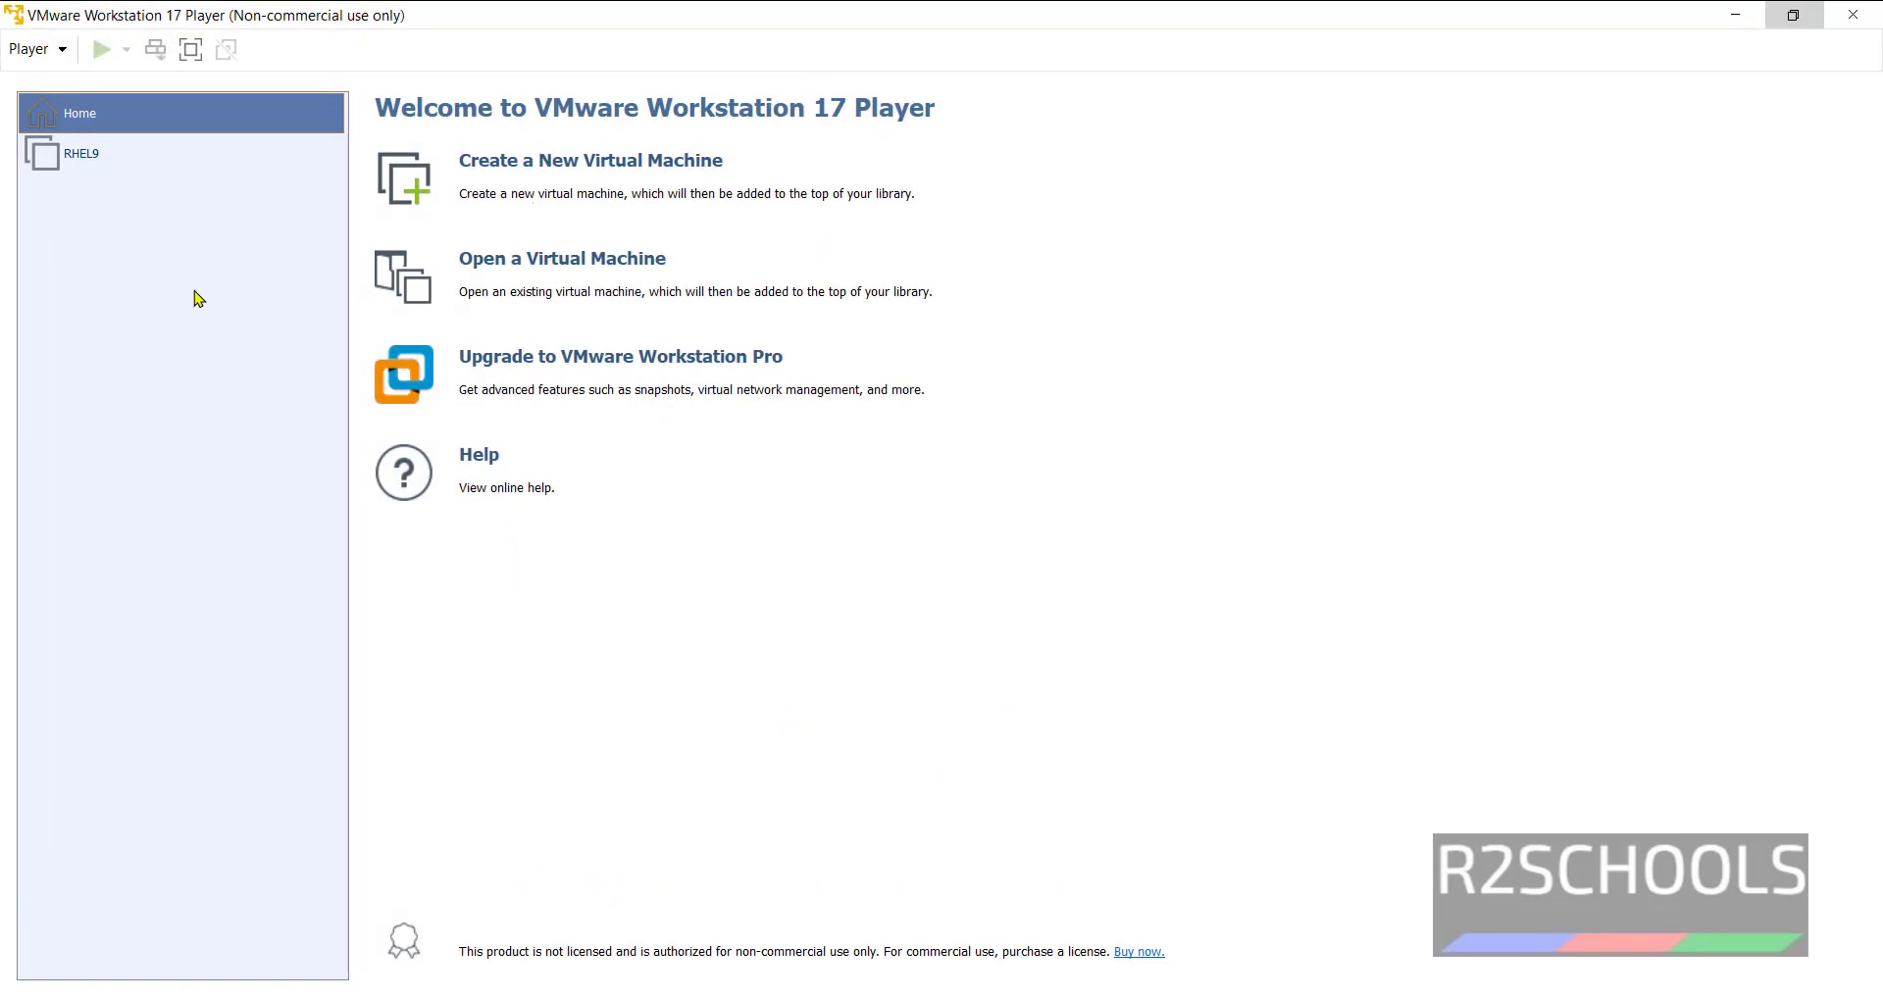
{"action": "left_click", "coordinate": [100, 162]}
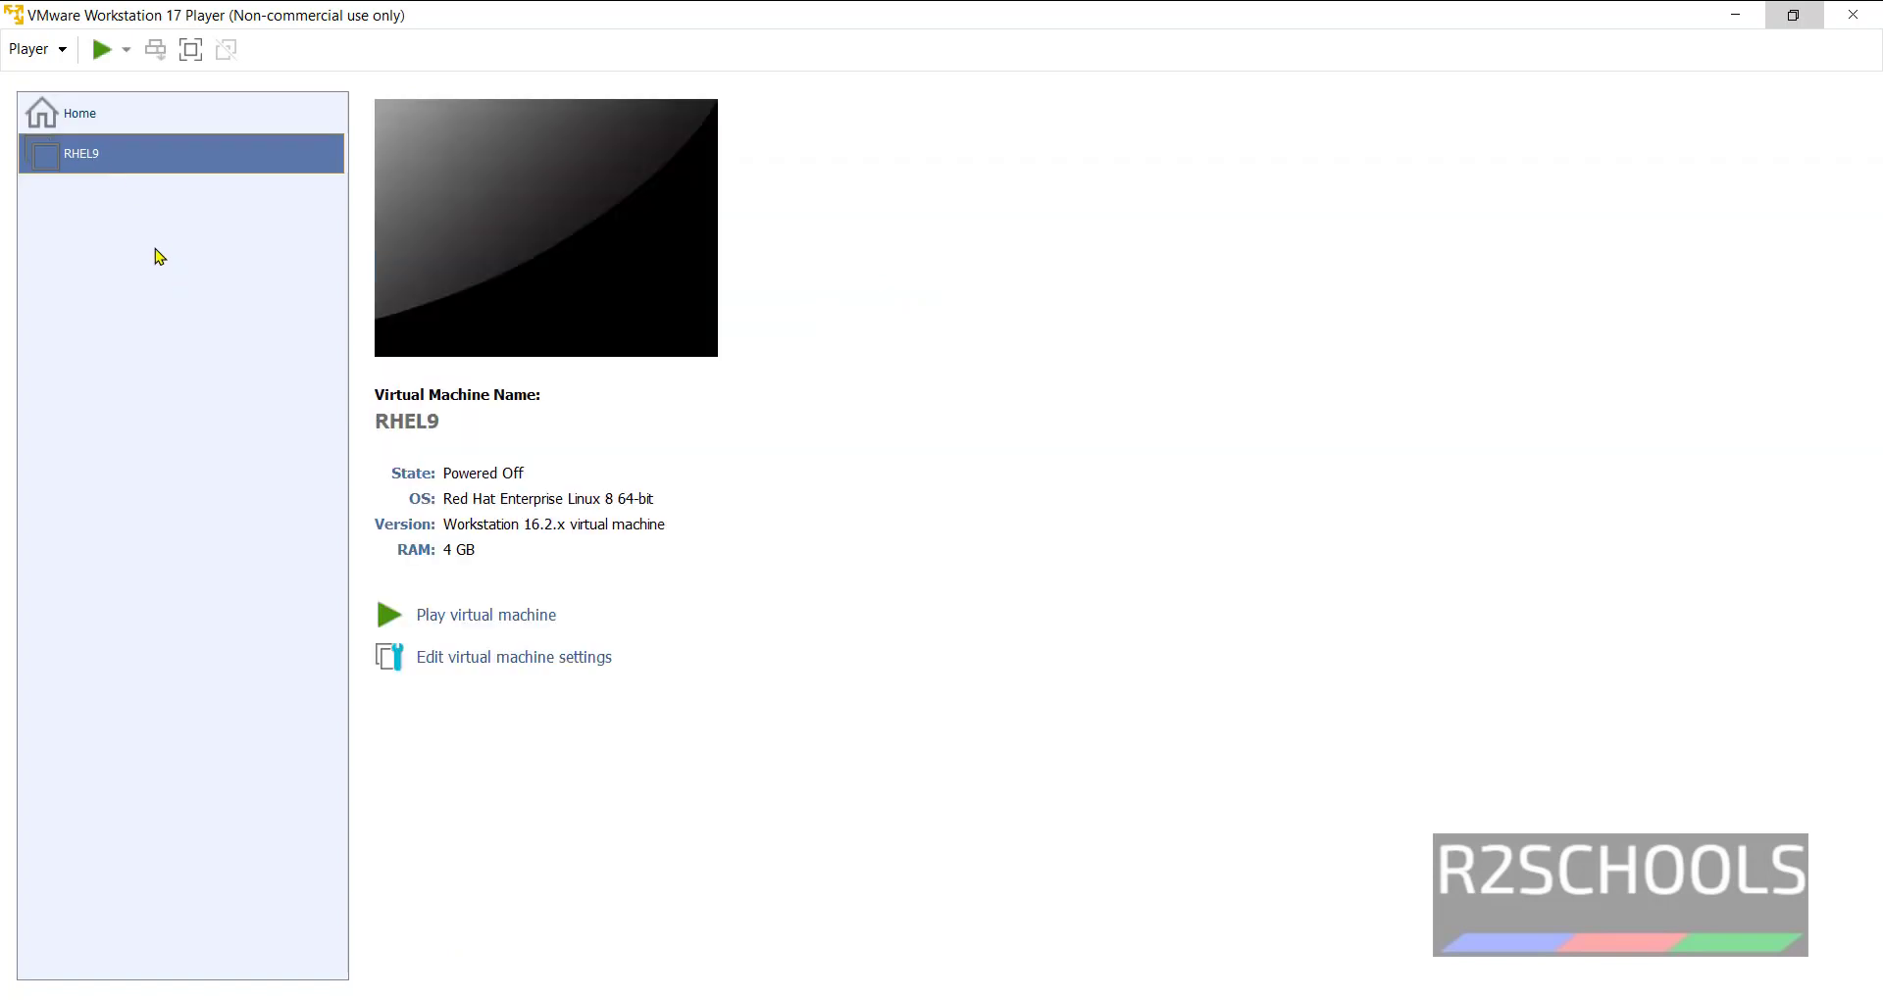
{"action": "left_click", "coordinate": [76, 116]}
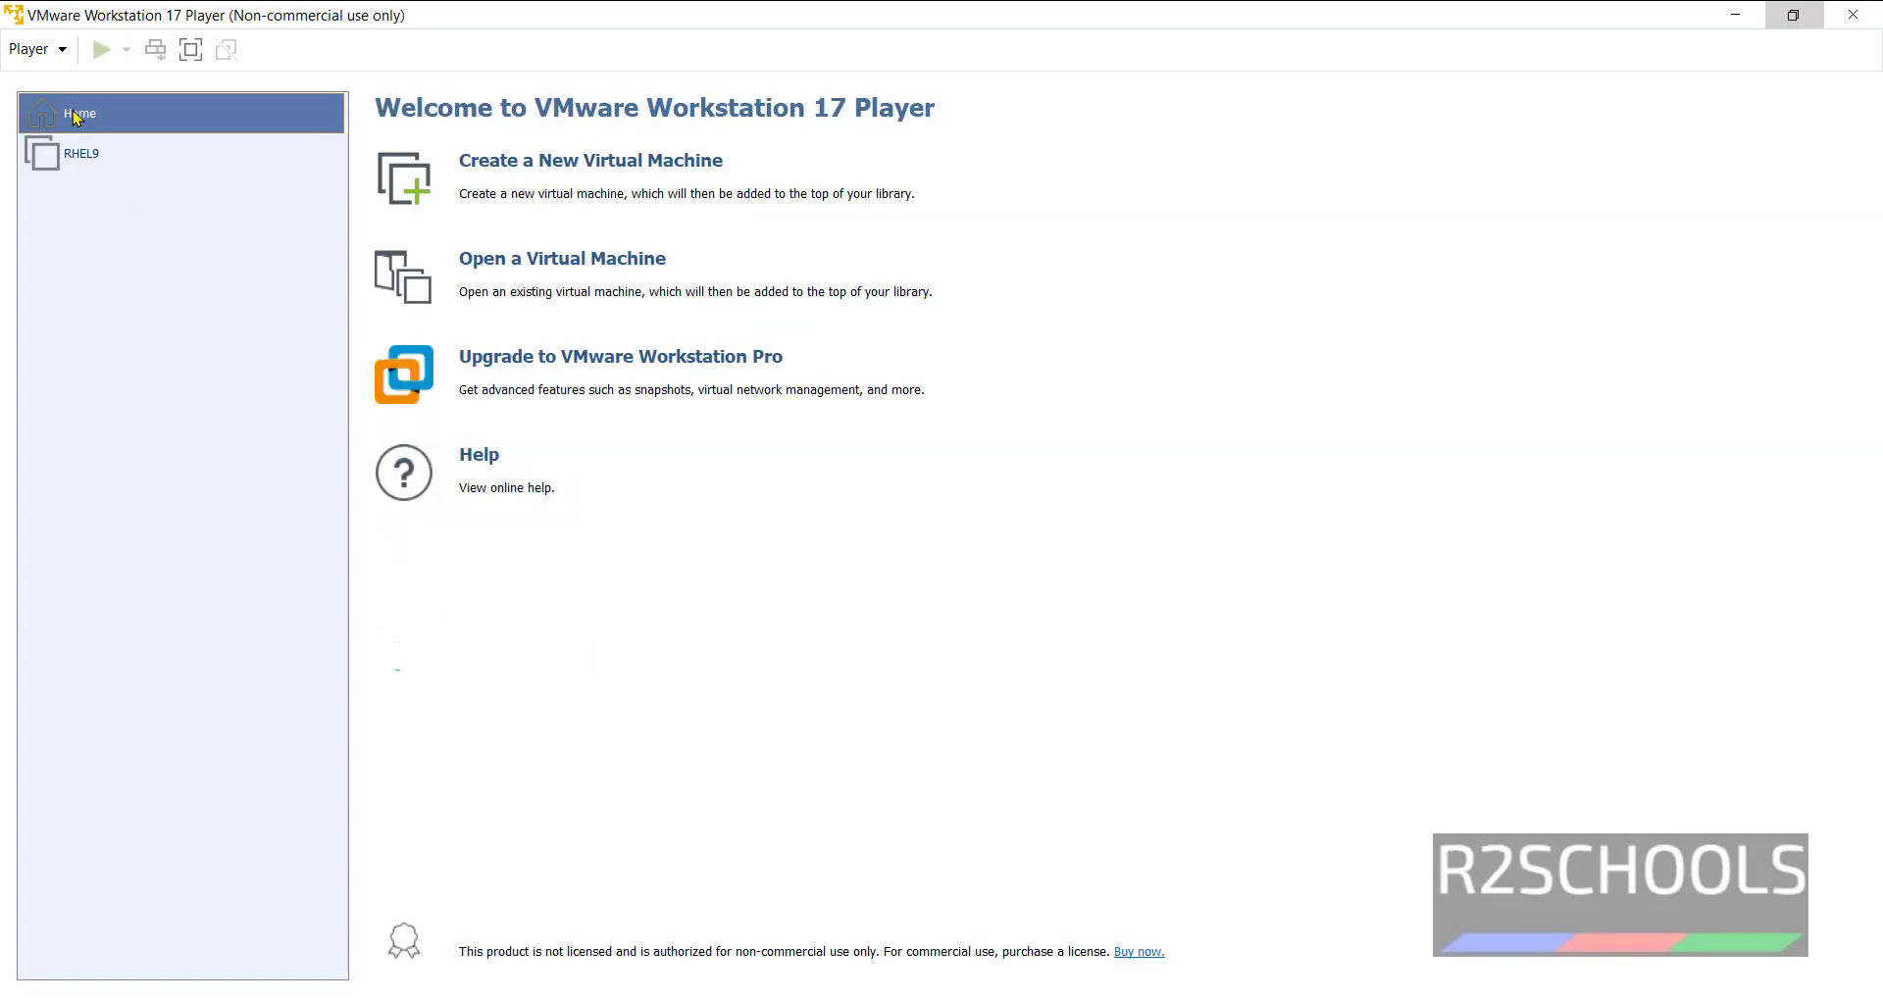
Start a new virtual machine using kali-linux-2023.1-installer-amd64.iso as the installer disc.
{"action": "left_click", "coordinate": [574, 165]}
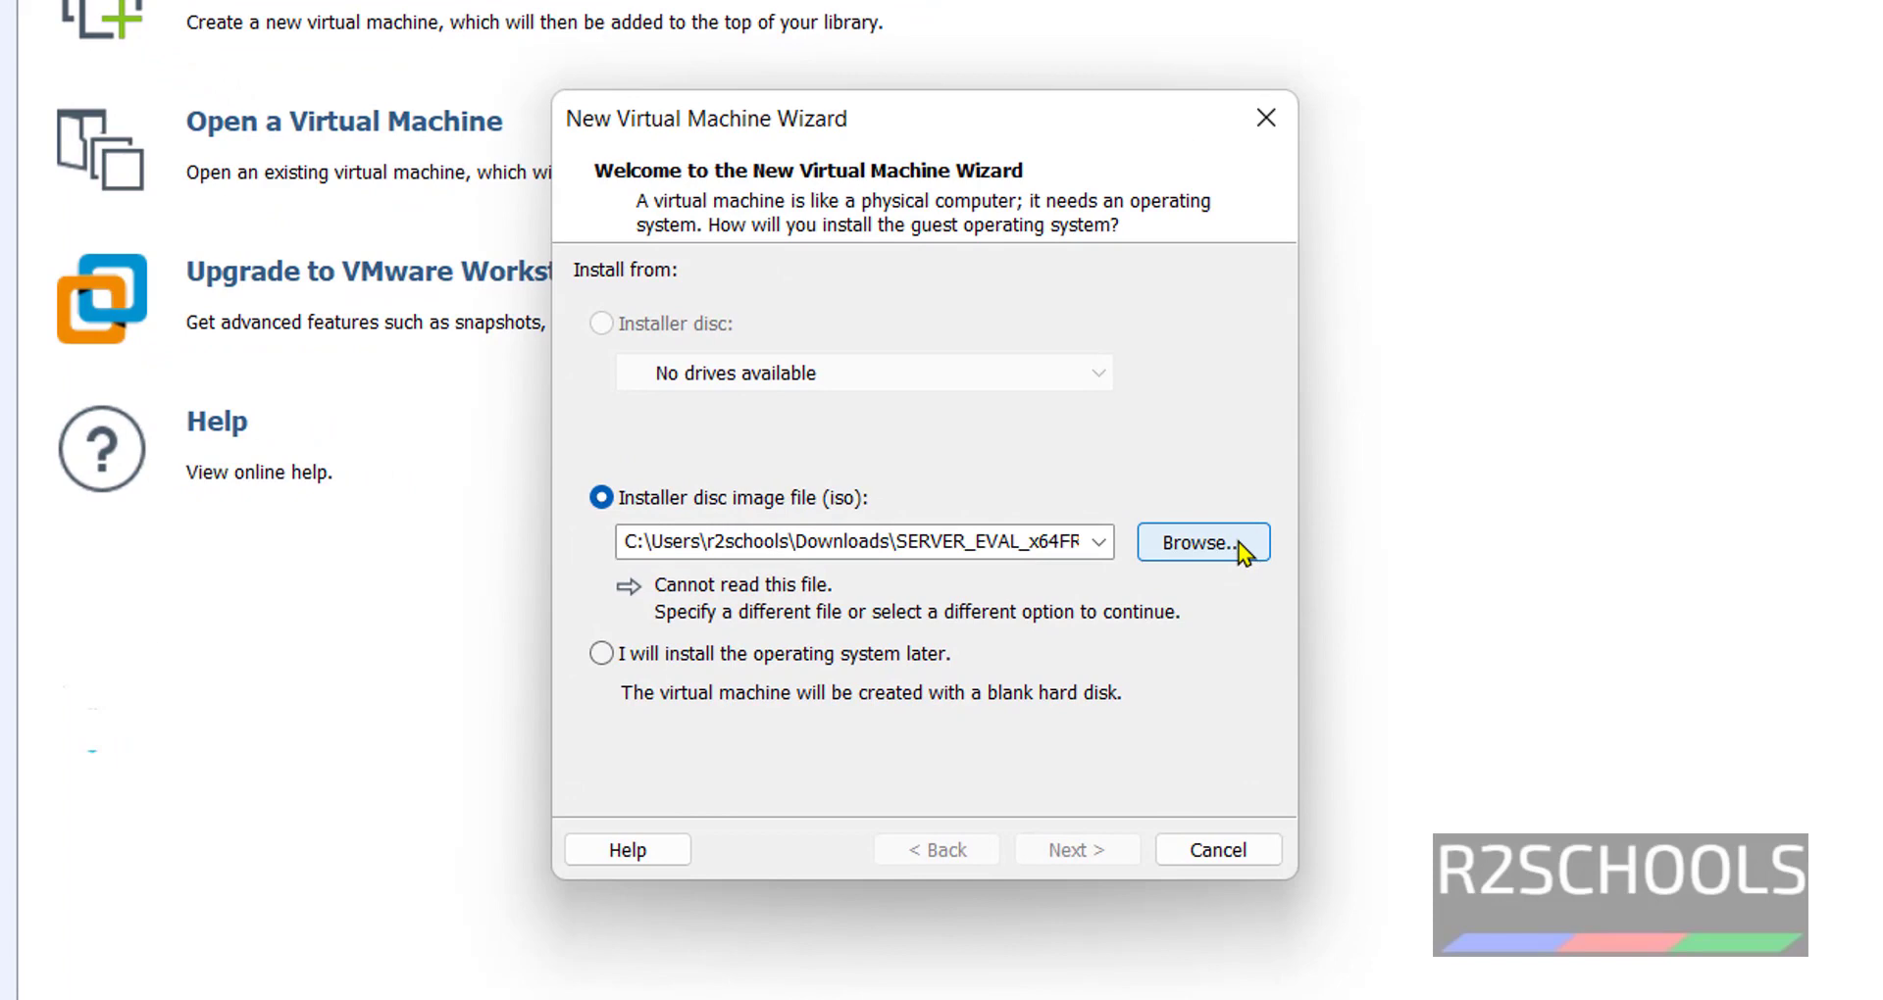
{"action": "left_click", "coordinate": [1241, 551]}
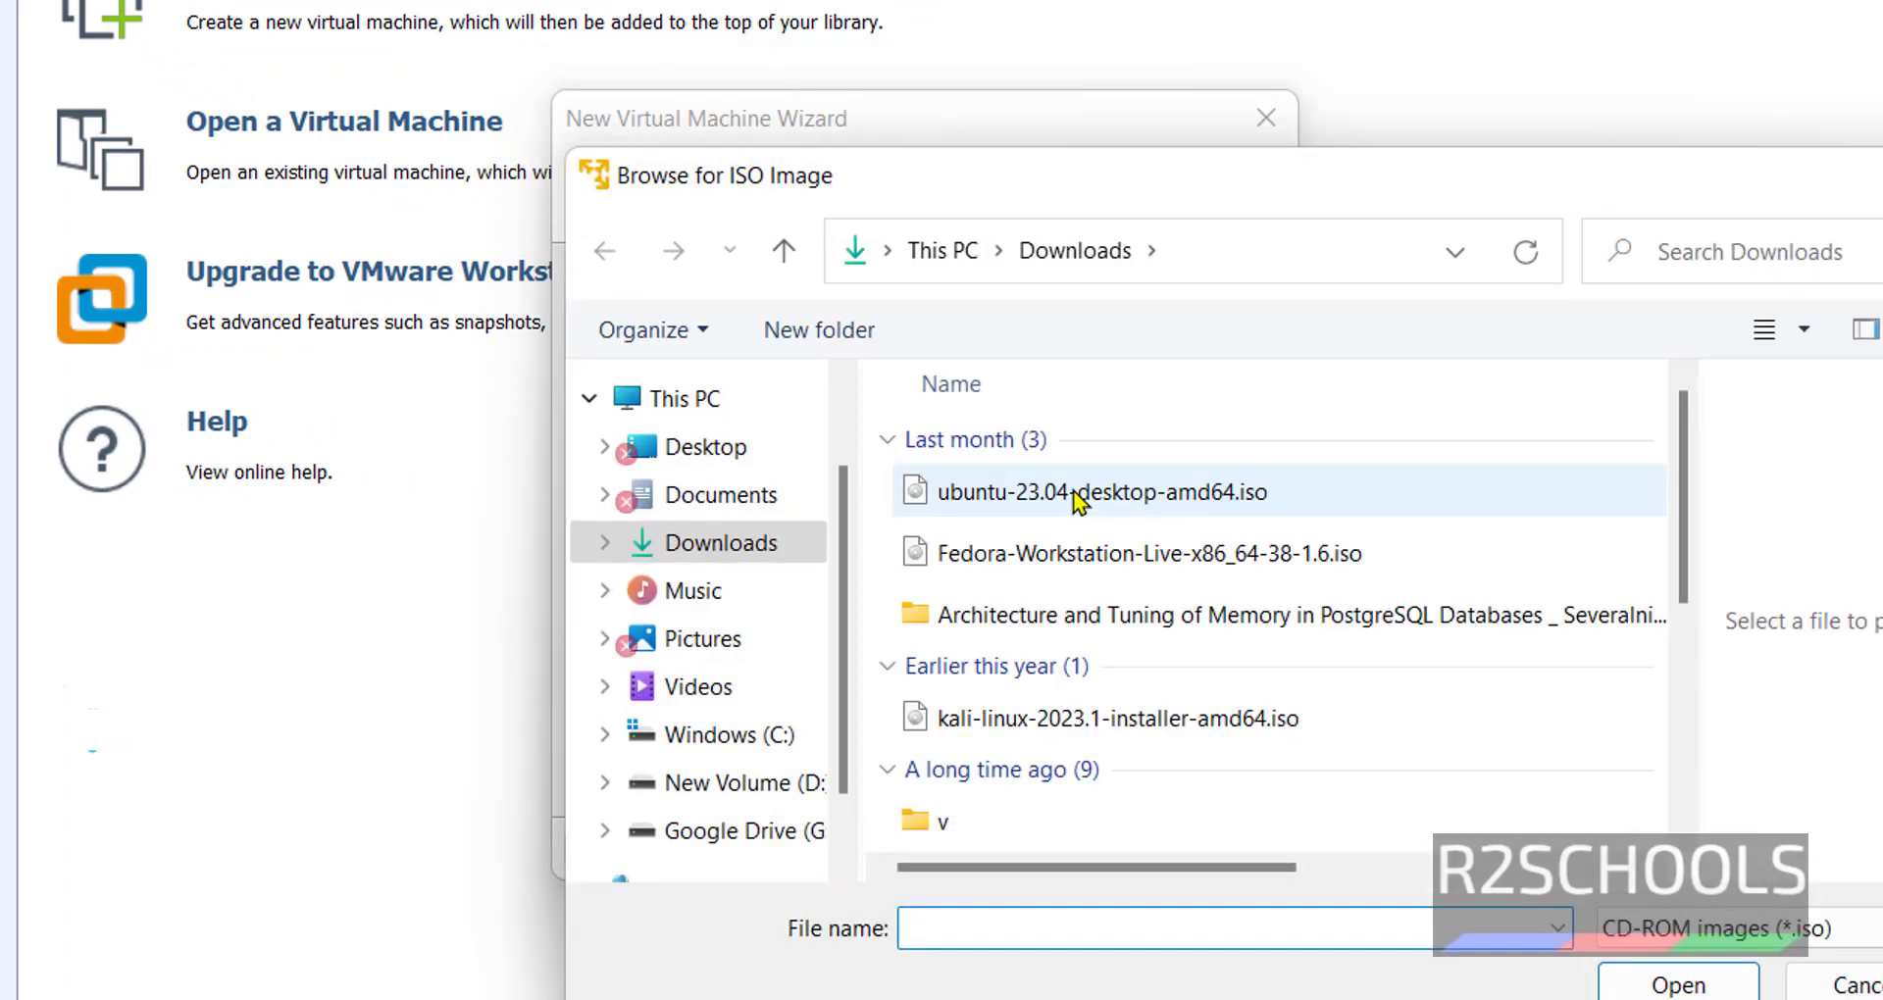
{"action": "left_click", "coordinate": [1133, 718]}
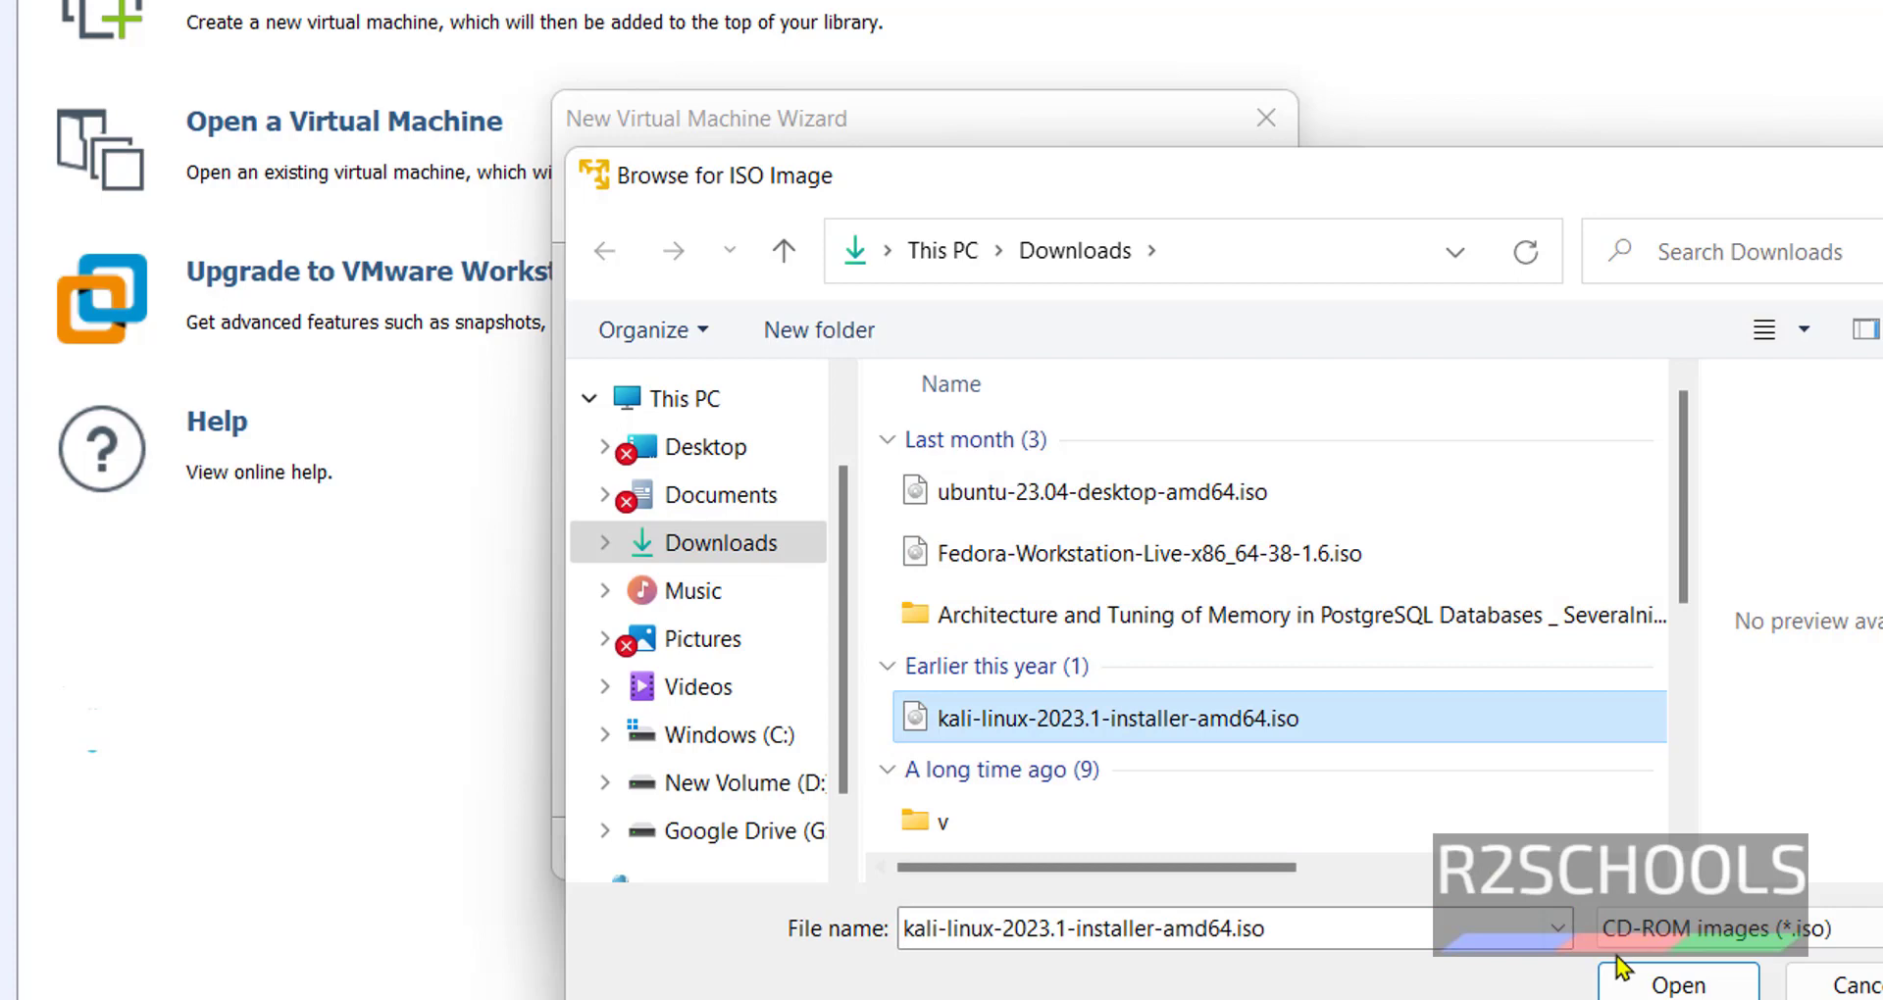
{"action": "left_click", "coordinate": [1662, 987]}
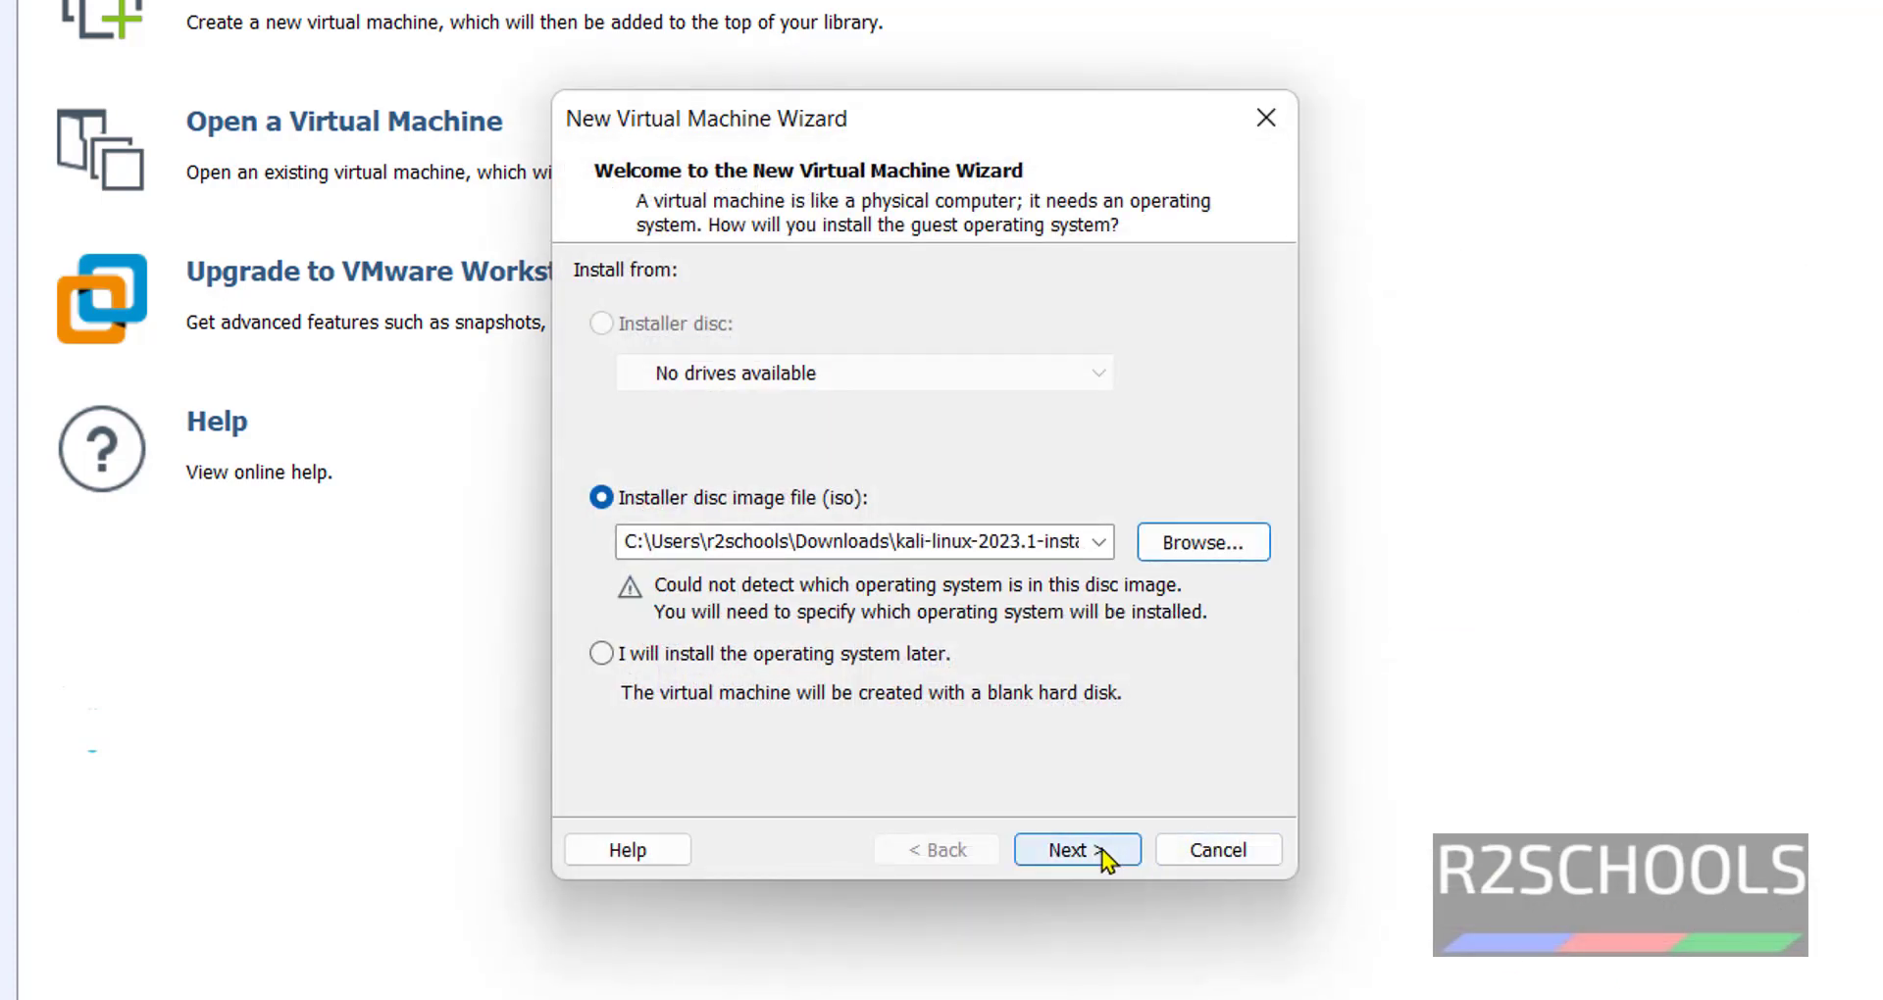
{"action": "left_click", "coordinate": [1104, 858]}
Set the guest operating system to Linux, version Ubuntu 64-bit.
{"action": "left_click", "coordinate": [639, 351]}
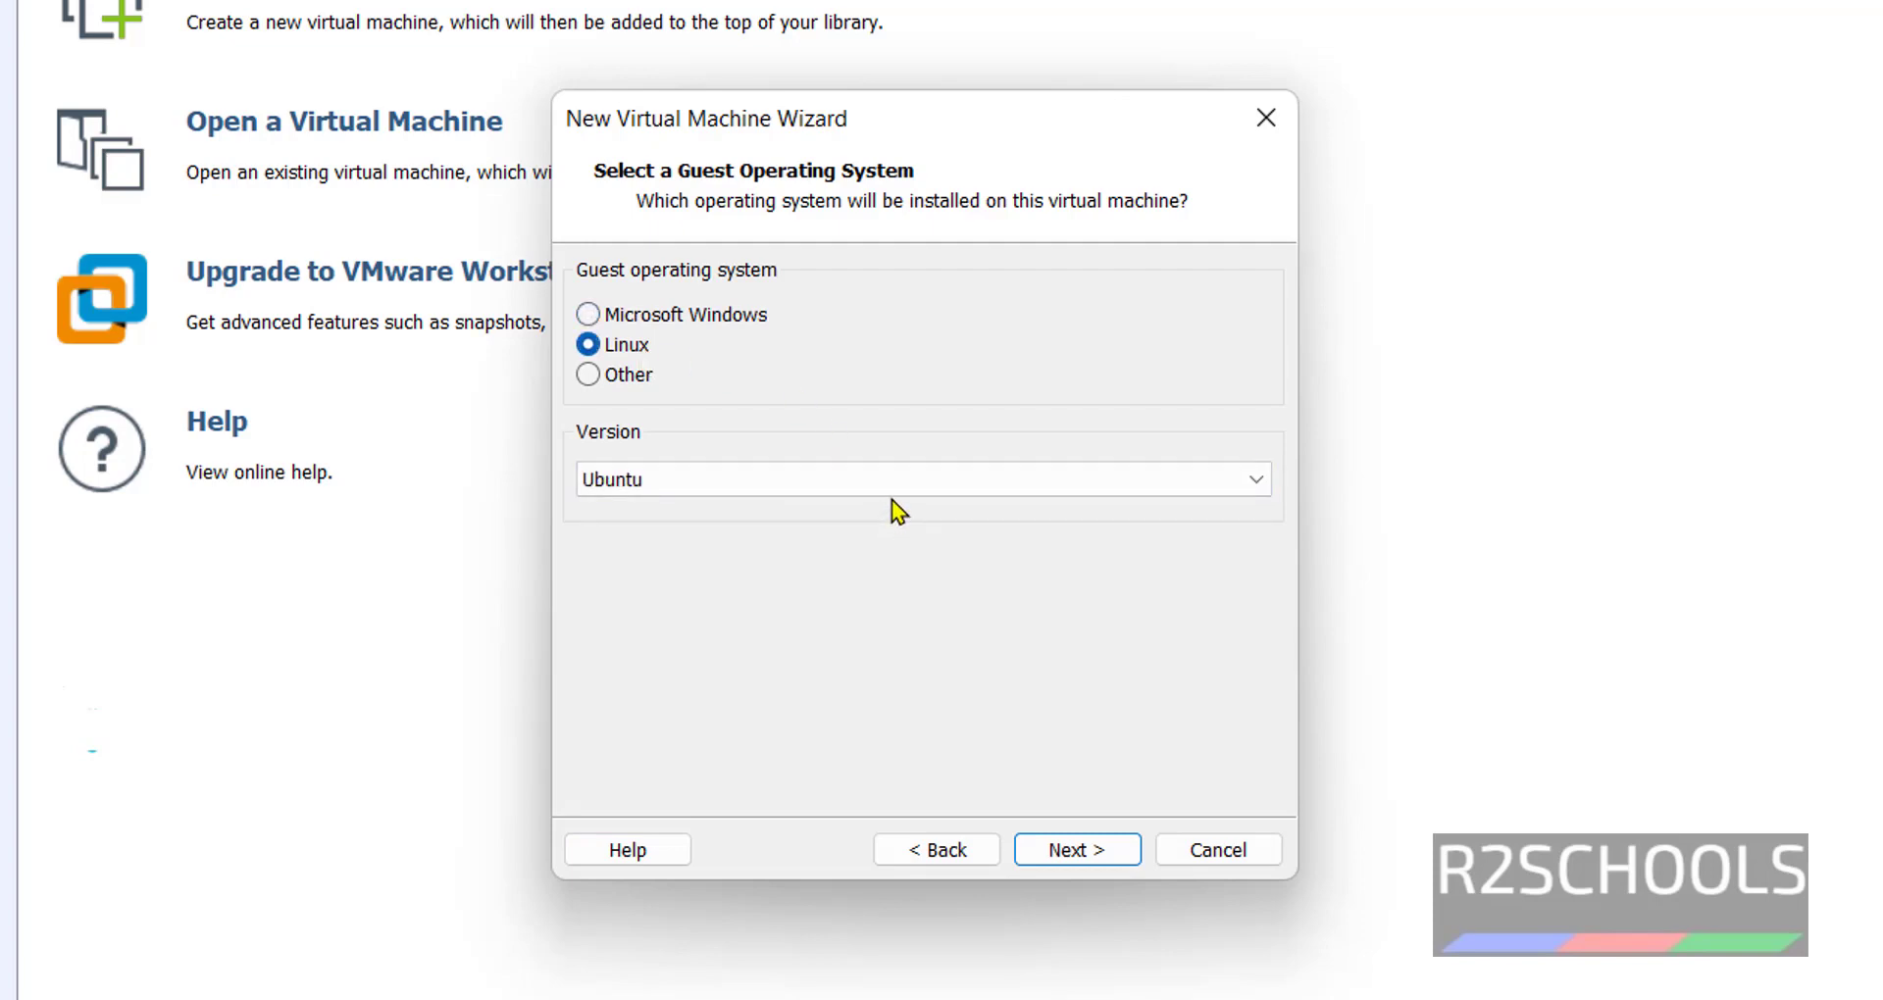
{"action": "left_click", "coordinate": [1051, 480]}
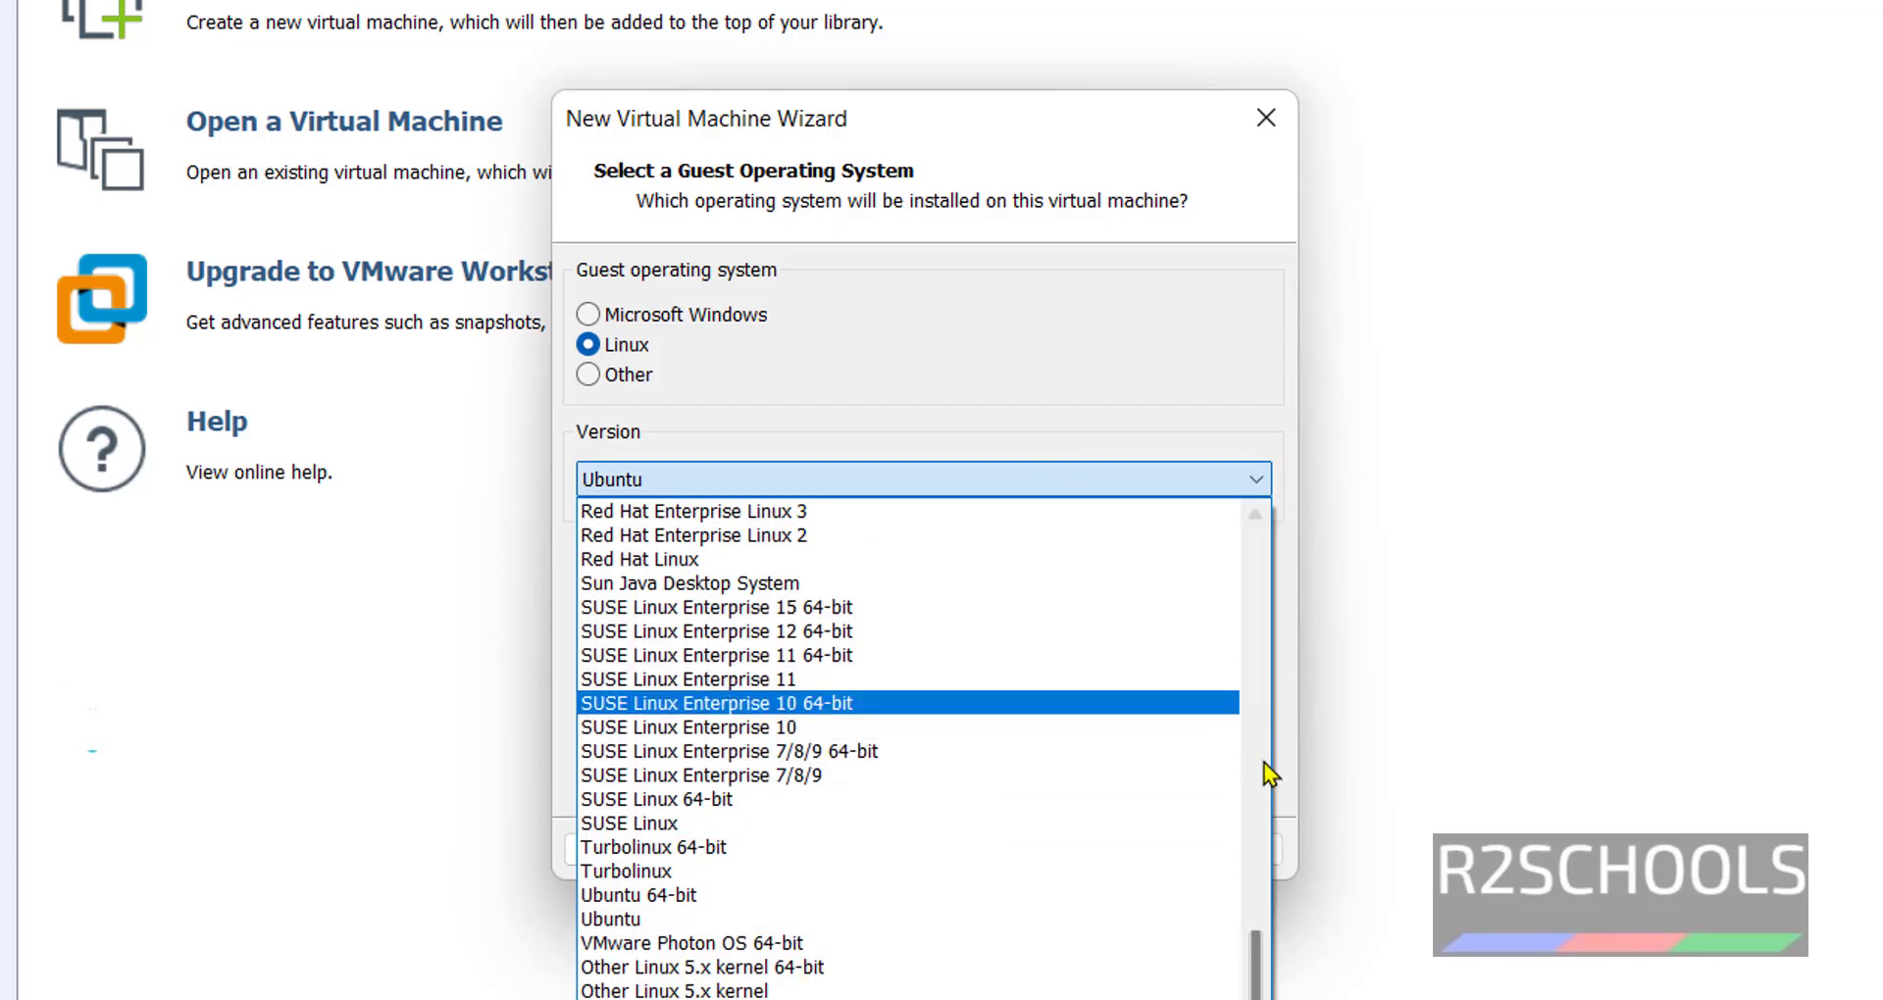
{"action": "mouse_move", "coordinate": [1258, 971]}
{"action": "left_mouse_down"}
{"action": "mouse_move", "coordinate": [1255, 810]}
{"action": "mouse_move", "coordinate": [1231, 971]}
{"action": "left_mouse_up"}
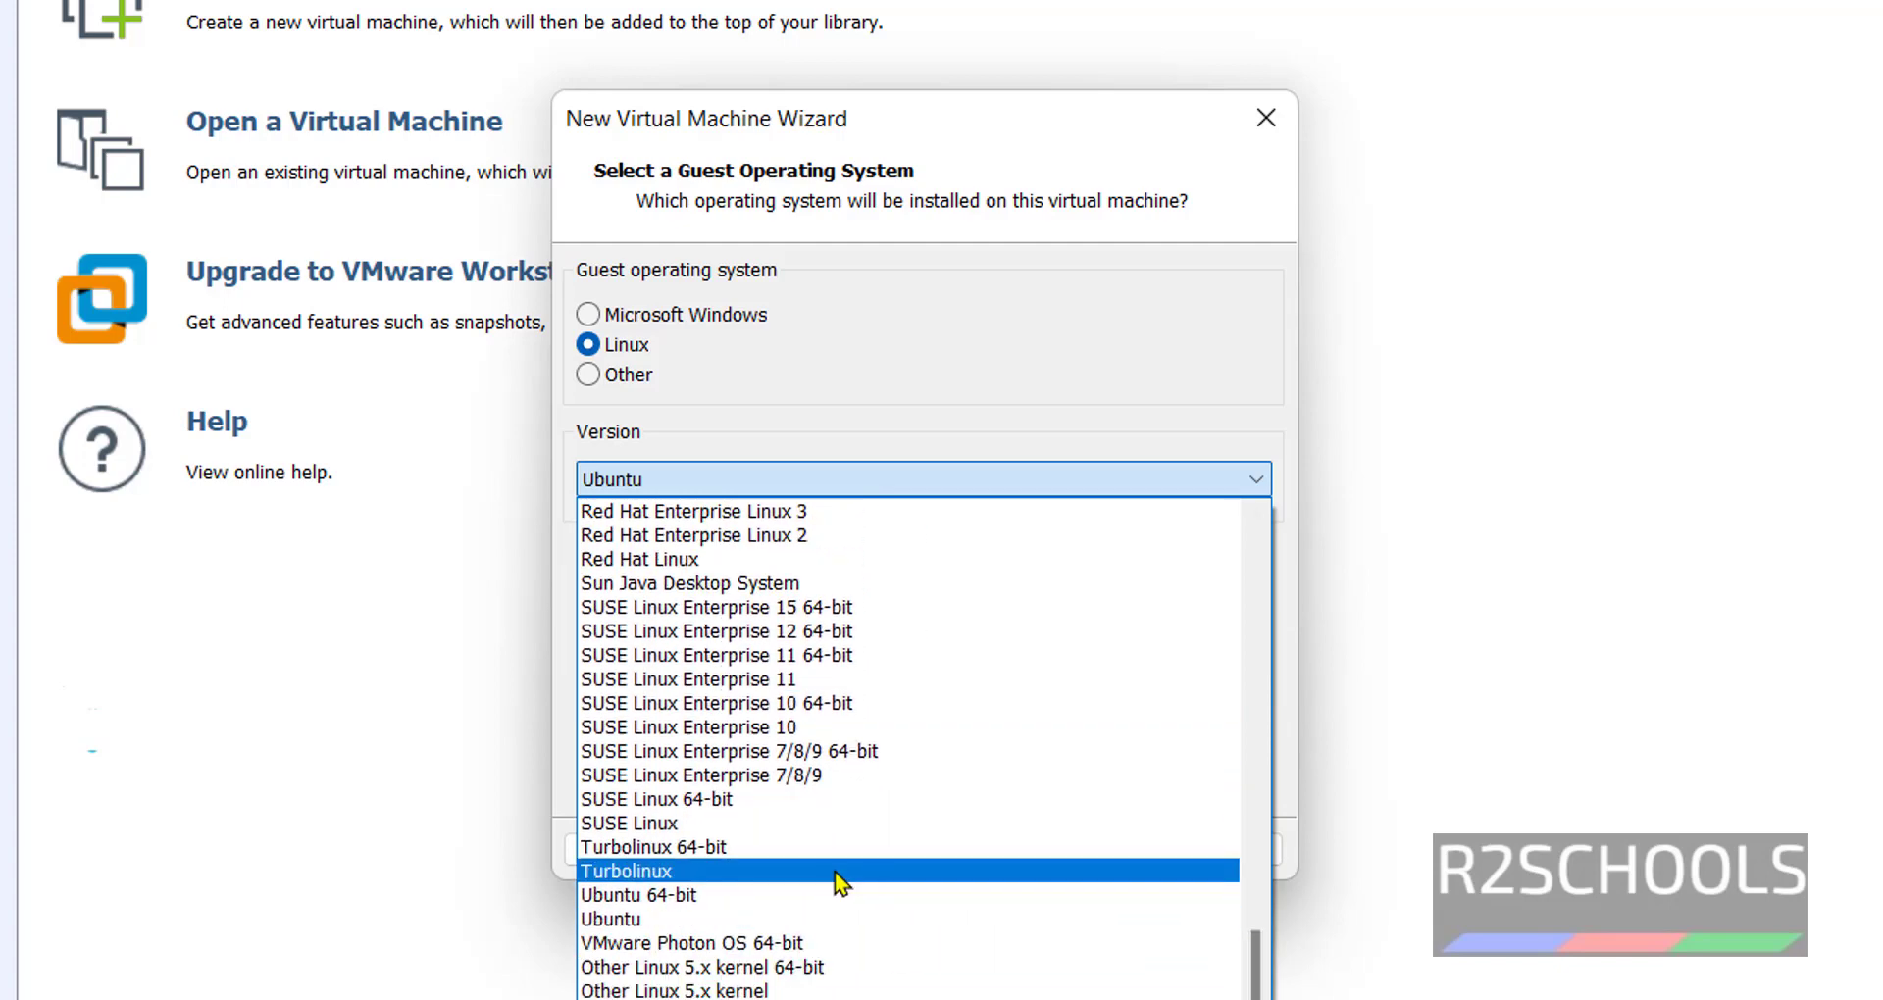
{"action": "left_click", "coordinate": [810, 896]}
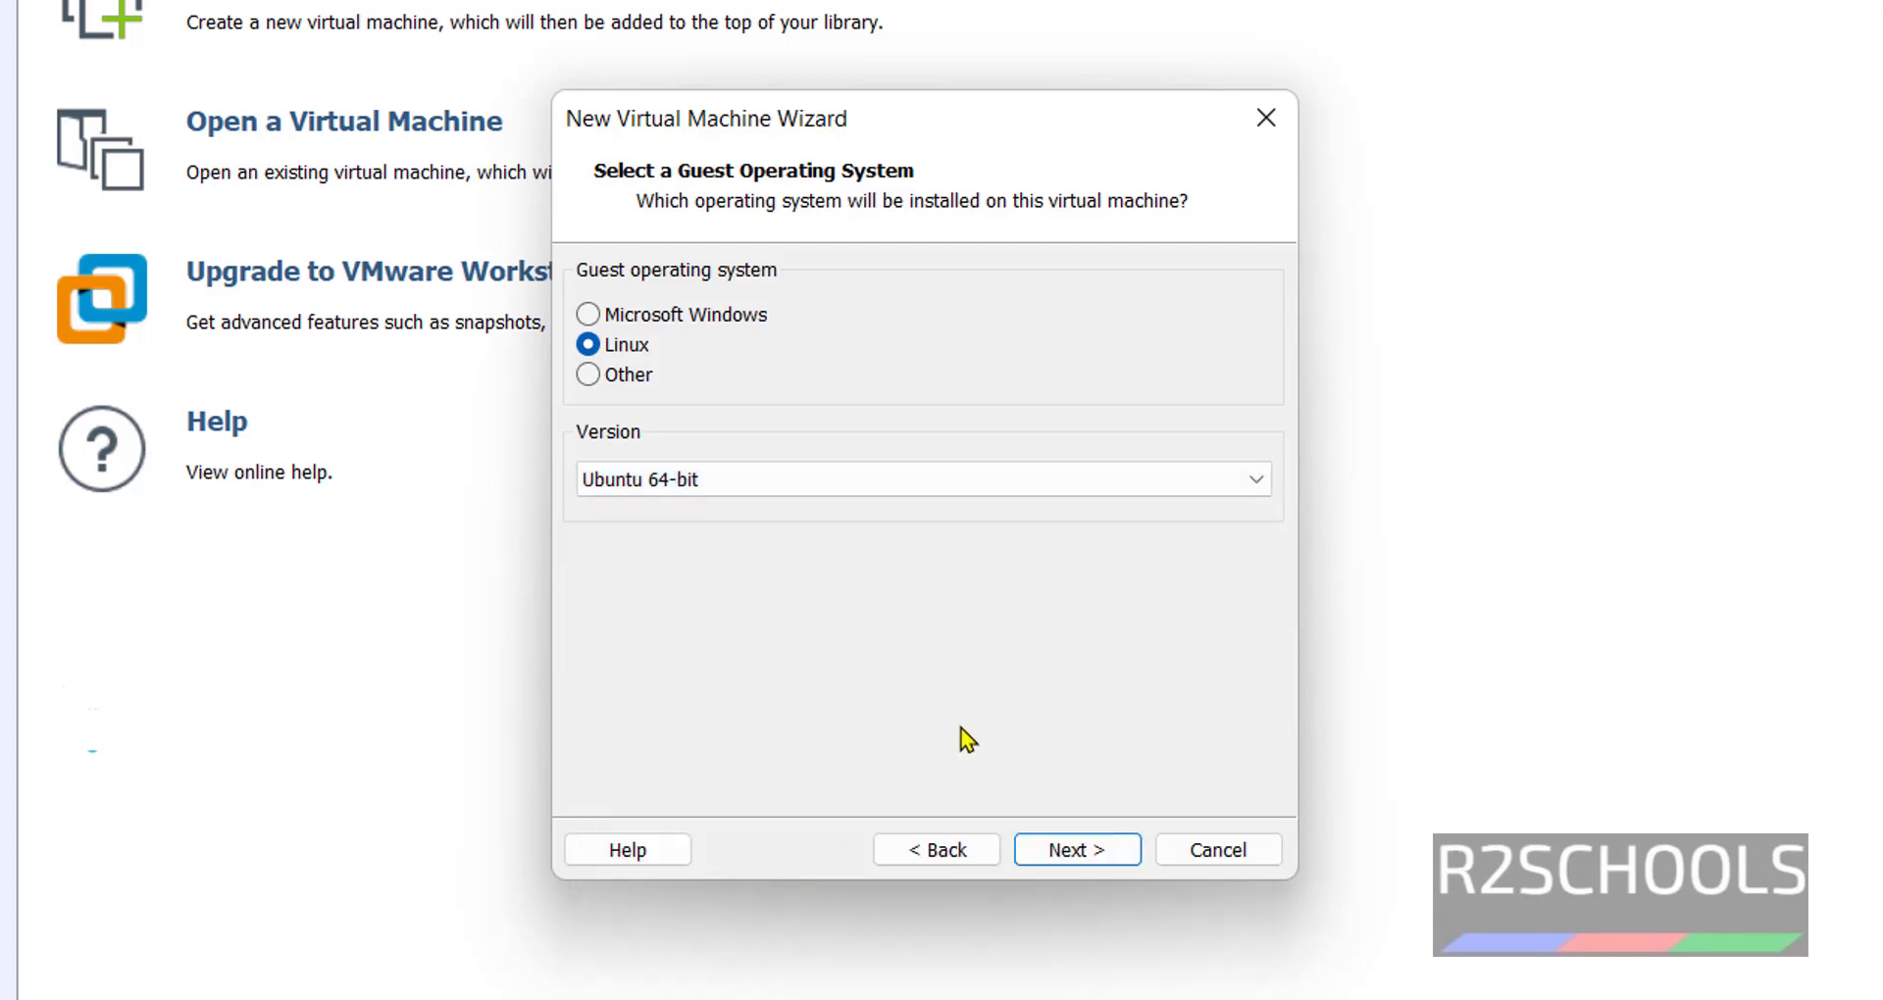
Replace the suggested virtual machine name with Kali2022.
{"action": "left_click", "coordinate": [1072, 848]}
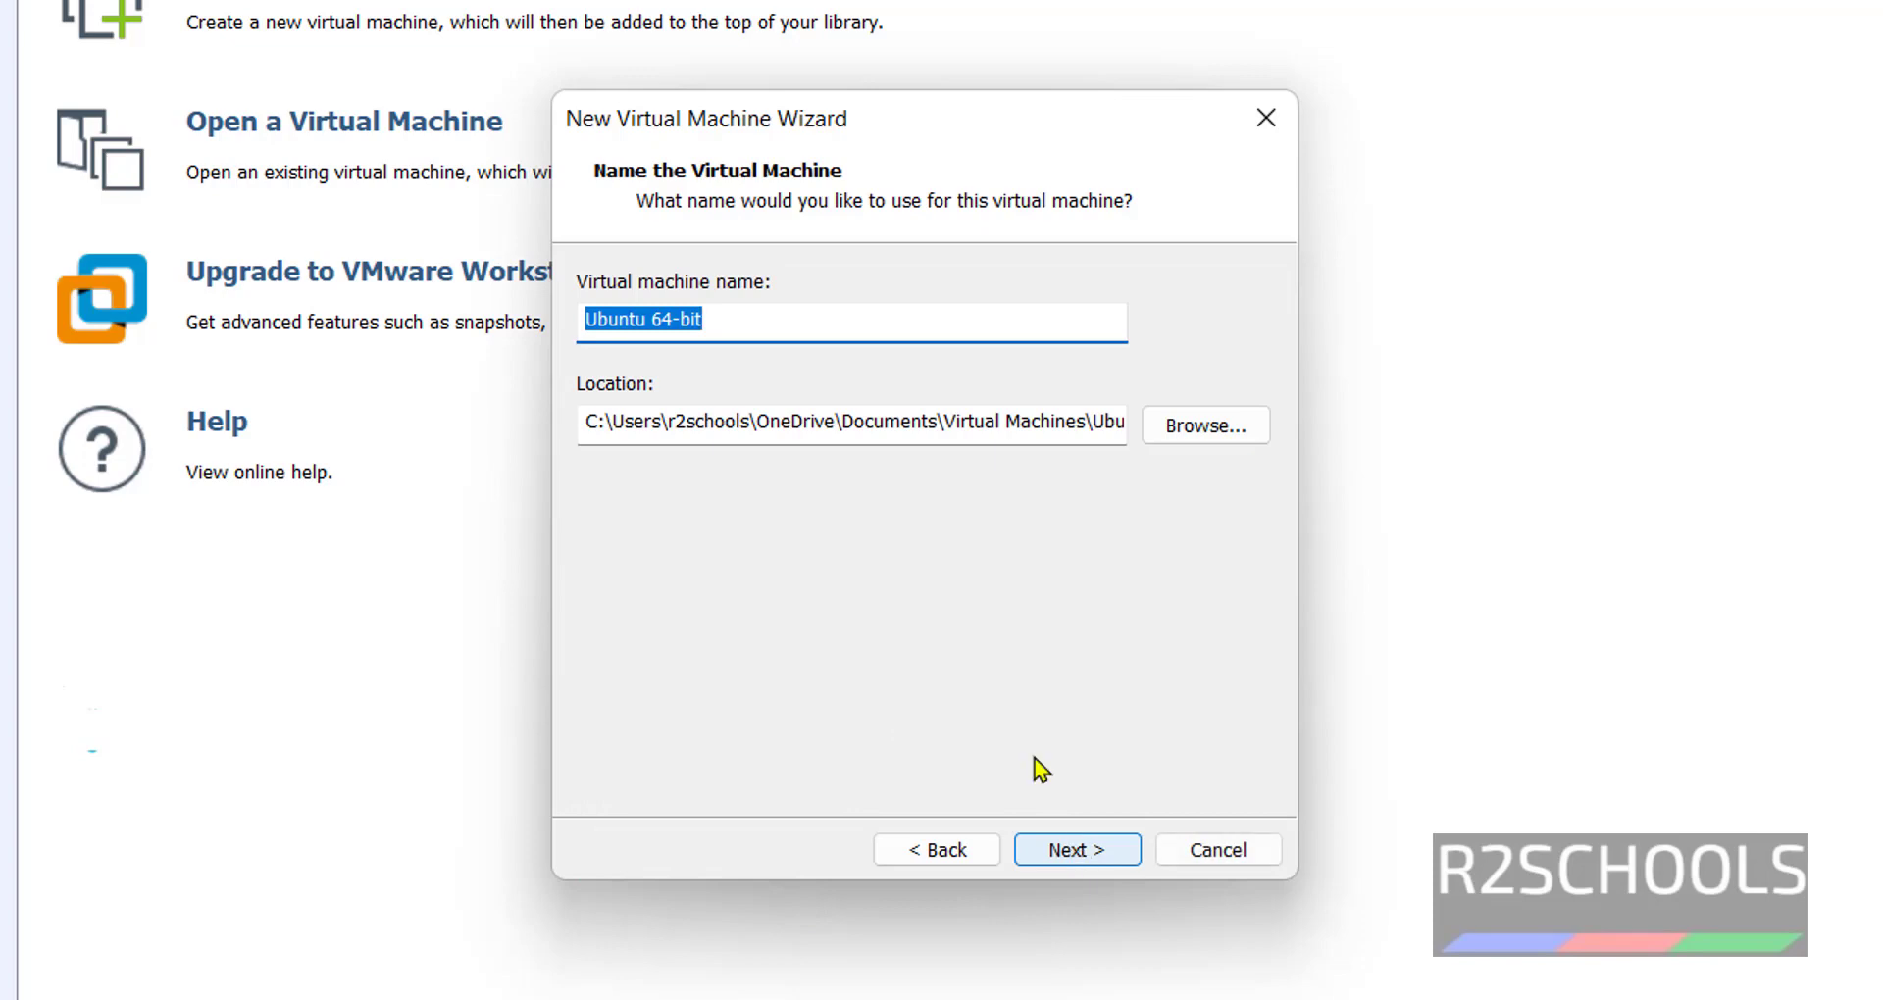
{"action": "key", "text": "BackSpace"}
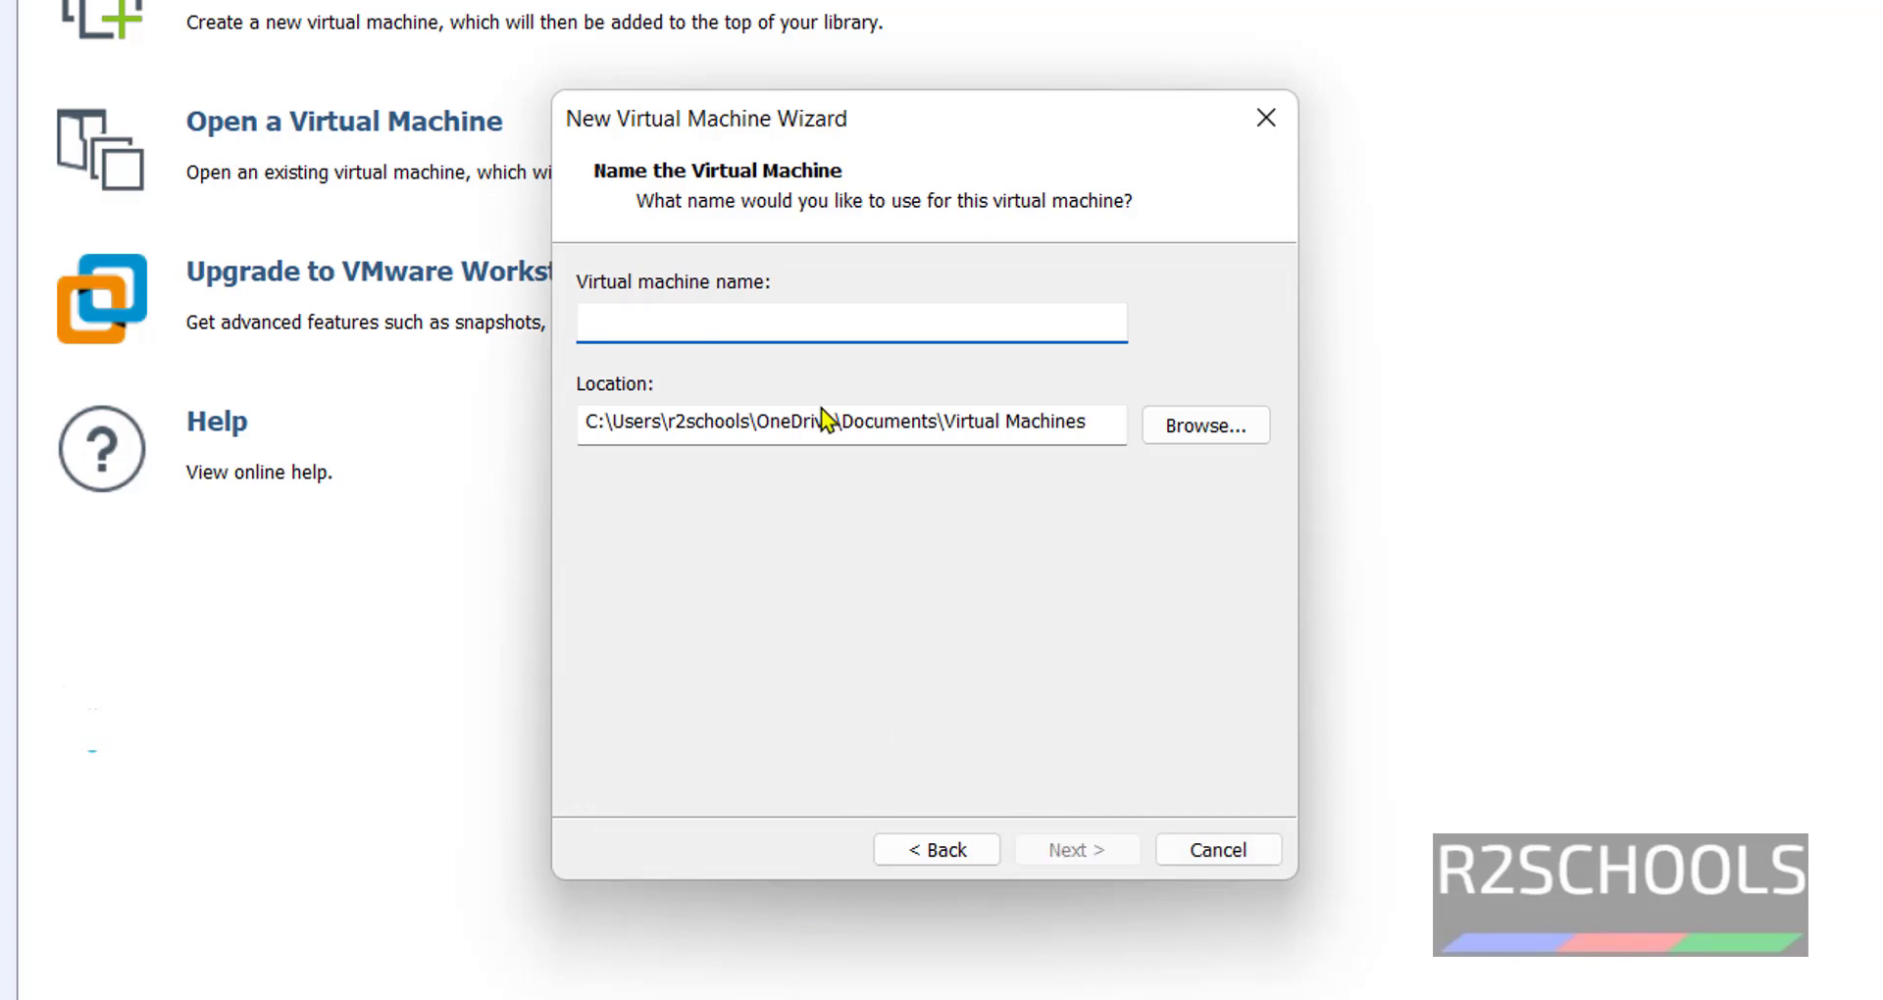
{"action": "type", "text": "Kali"}
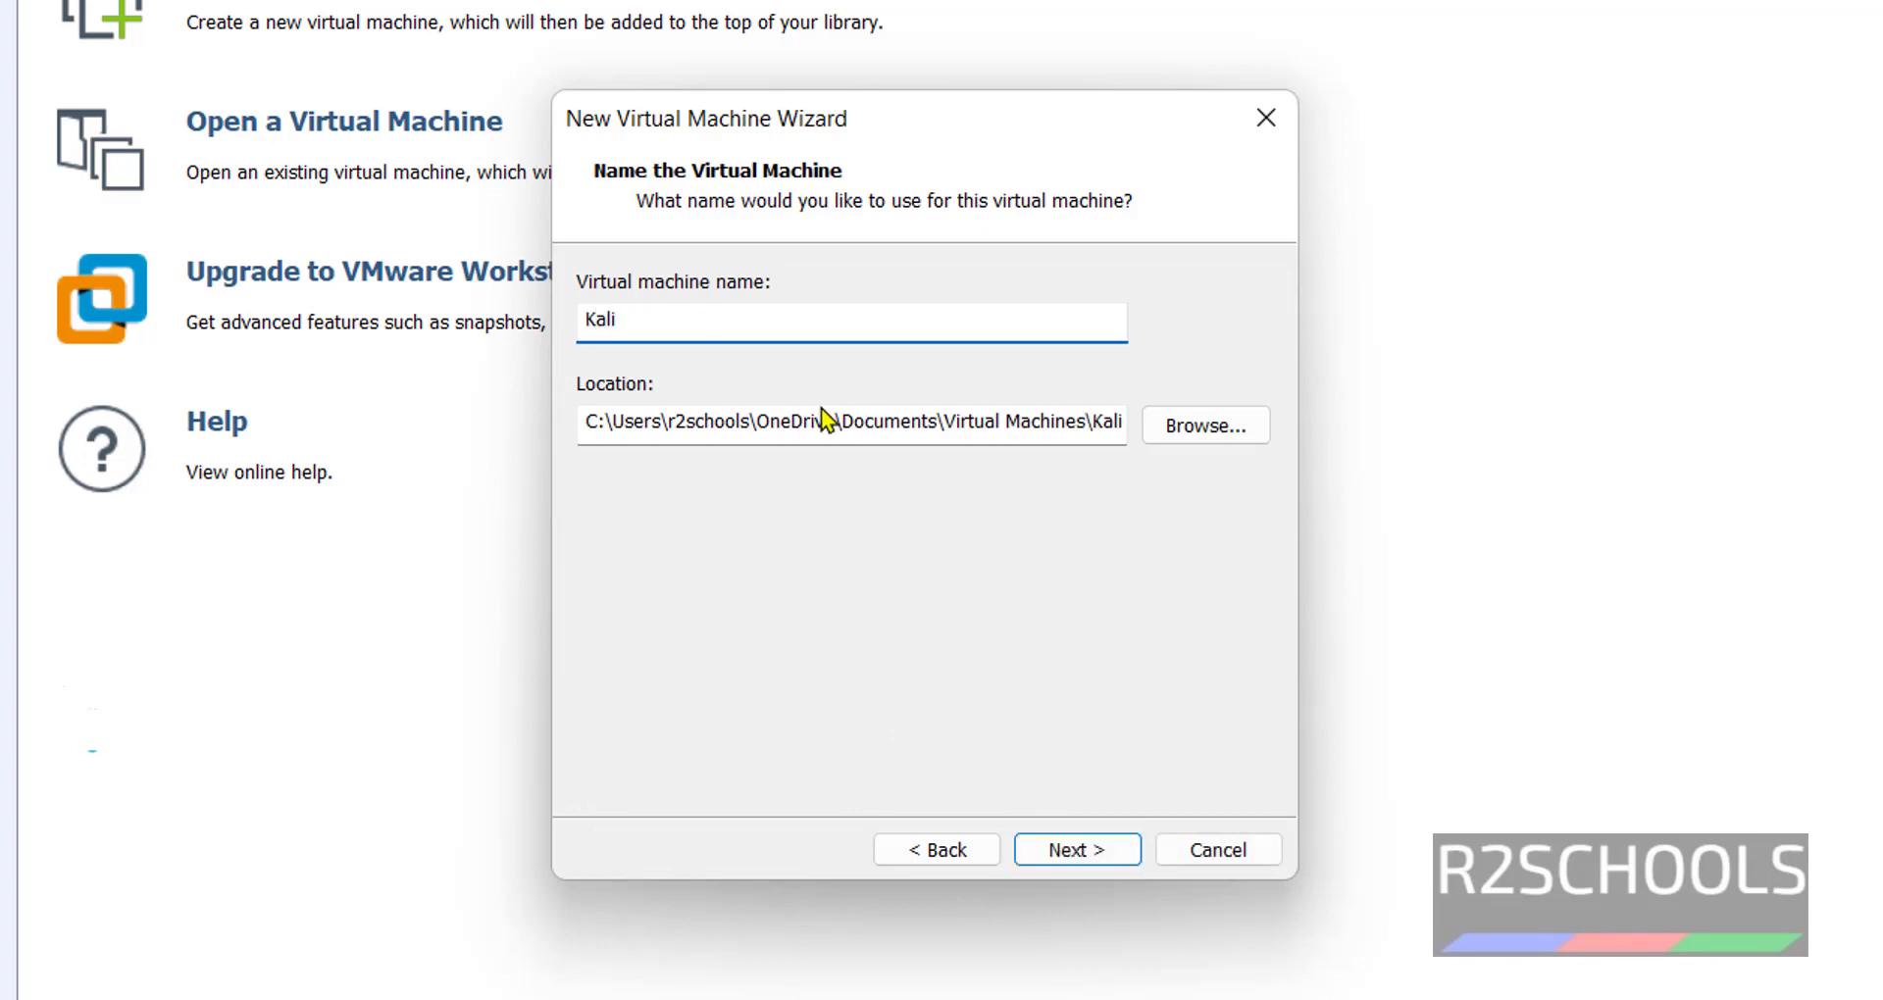
{"action": "type", "text": "2022"}
{"action": "left_click", "coordinate": [1245, 426]}
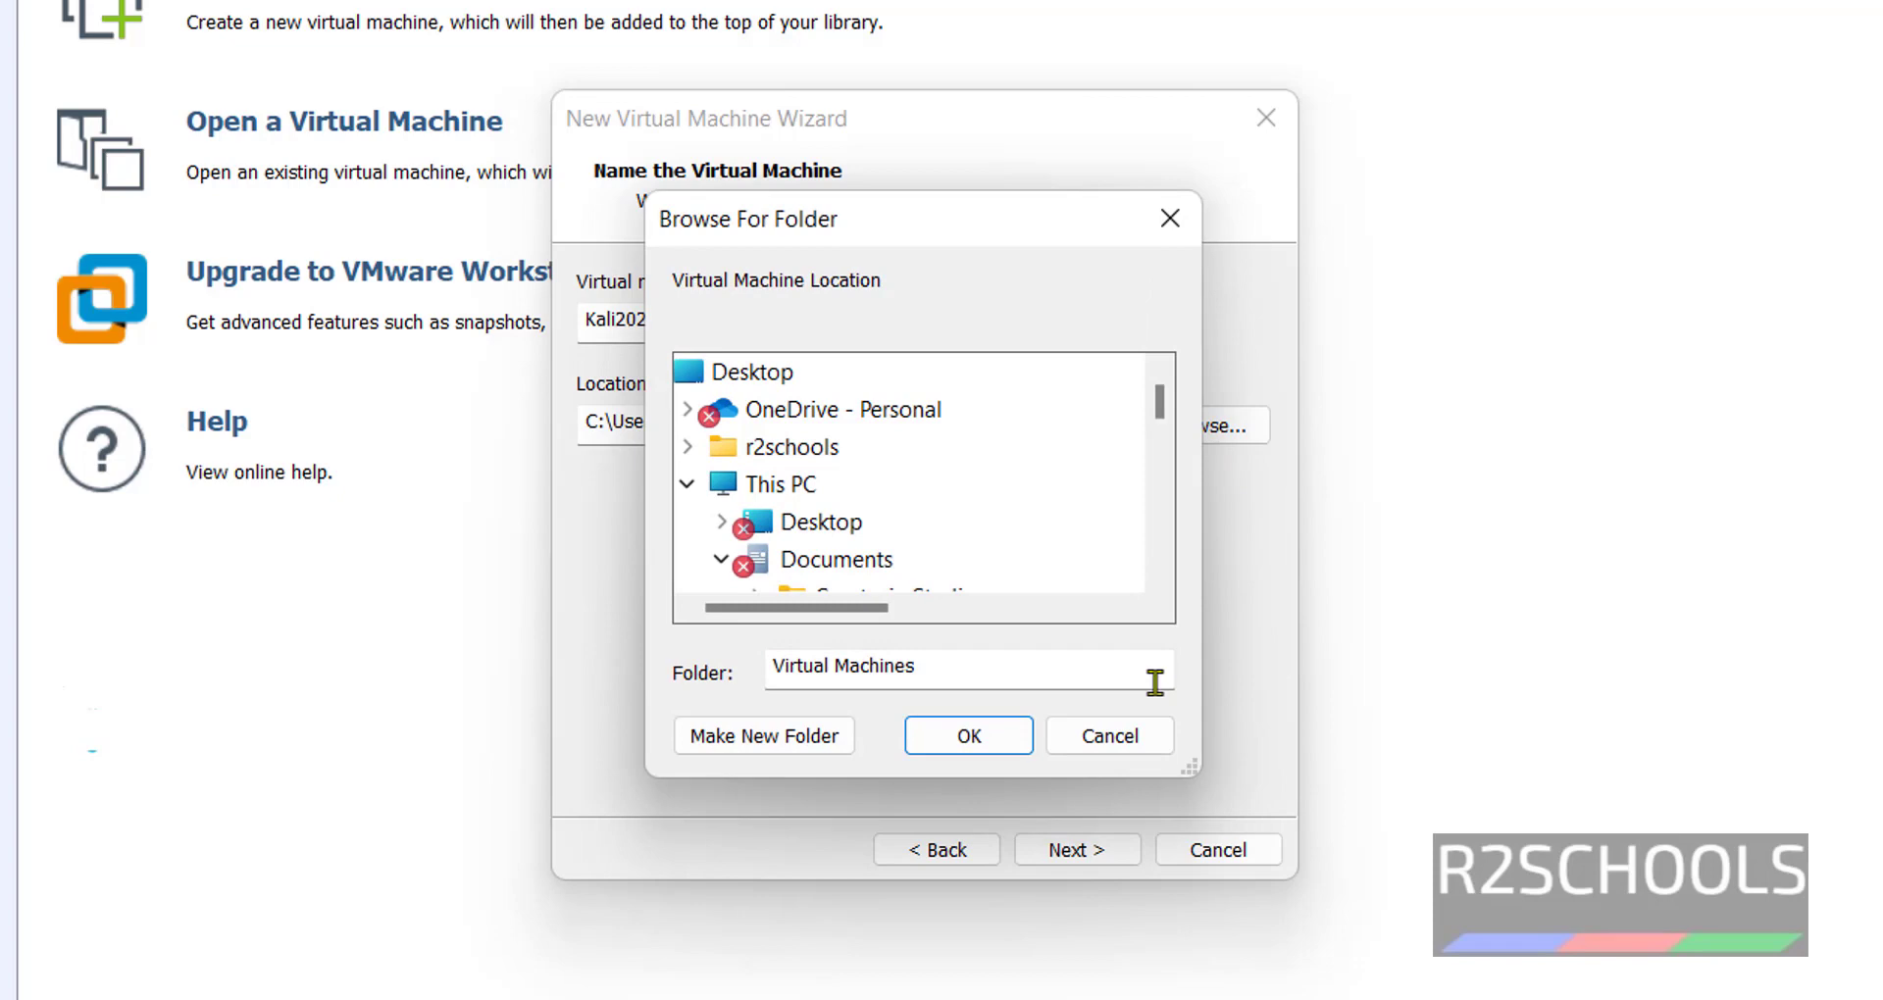
{"action": "left_click", "coordinate": [1115, 744]}
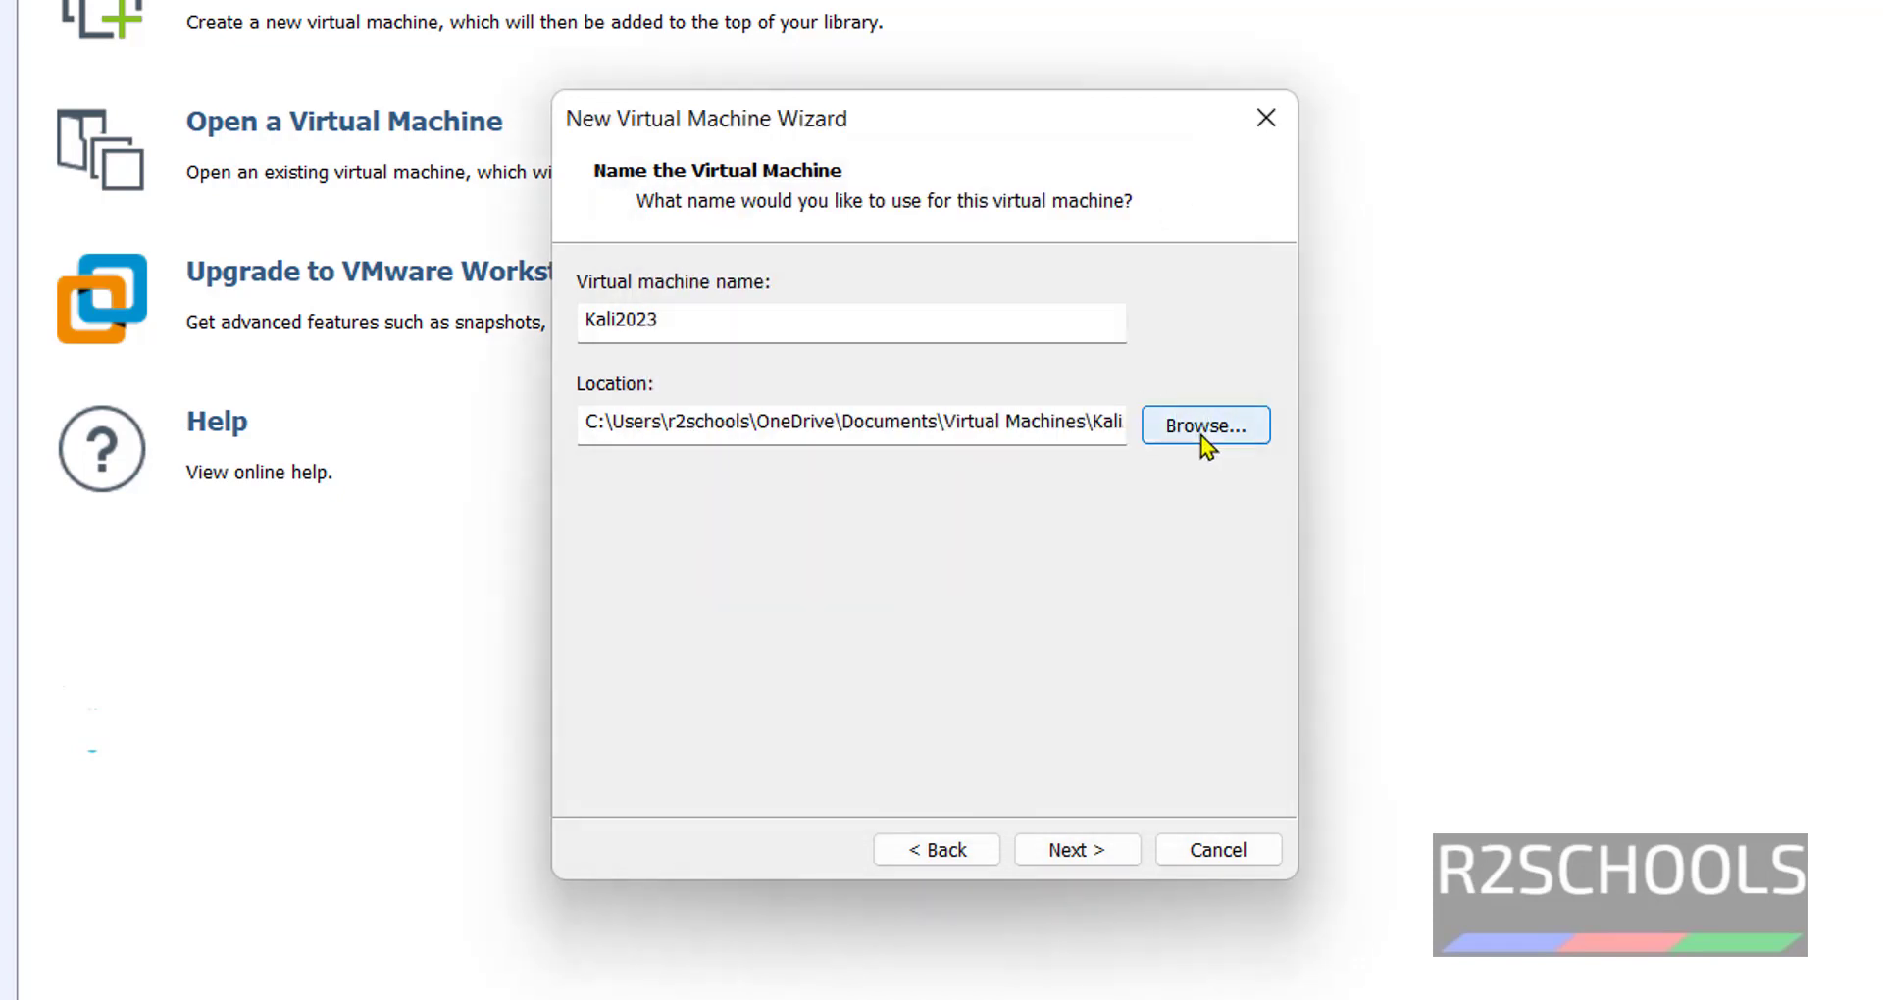
Create a VMs folder on C:, enter Kali2023 as the folder, and accept the location.
{"action": "left_click", "coordinate": [1200, 433]}
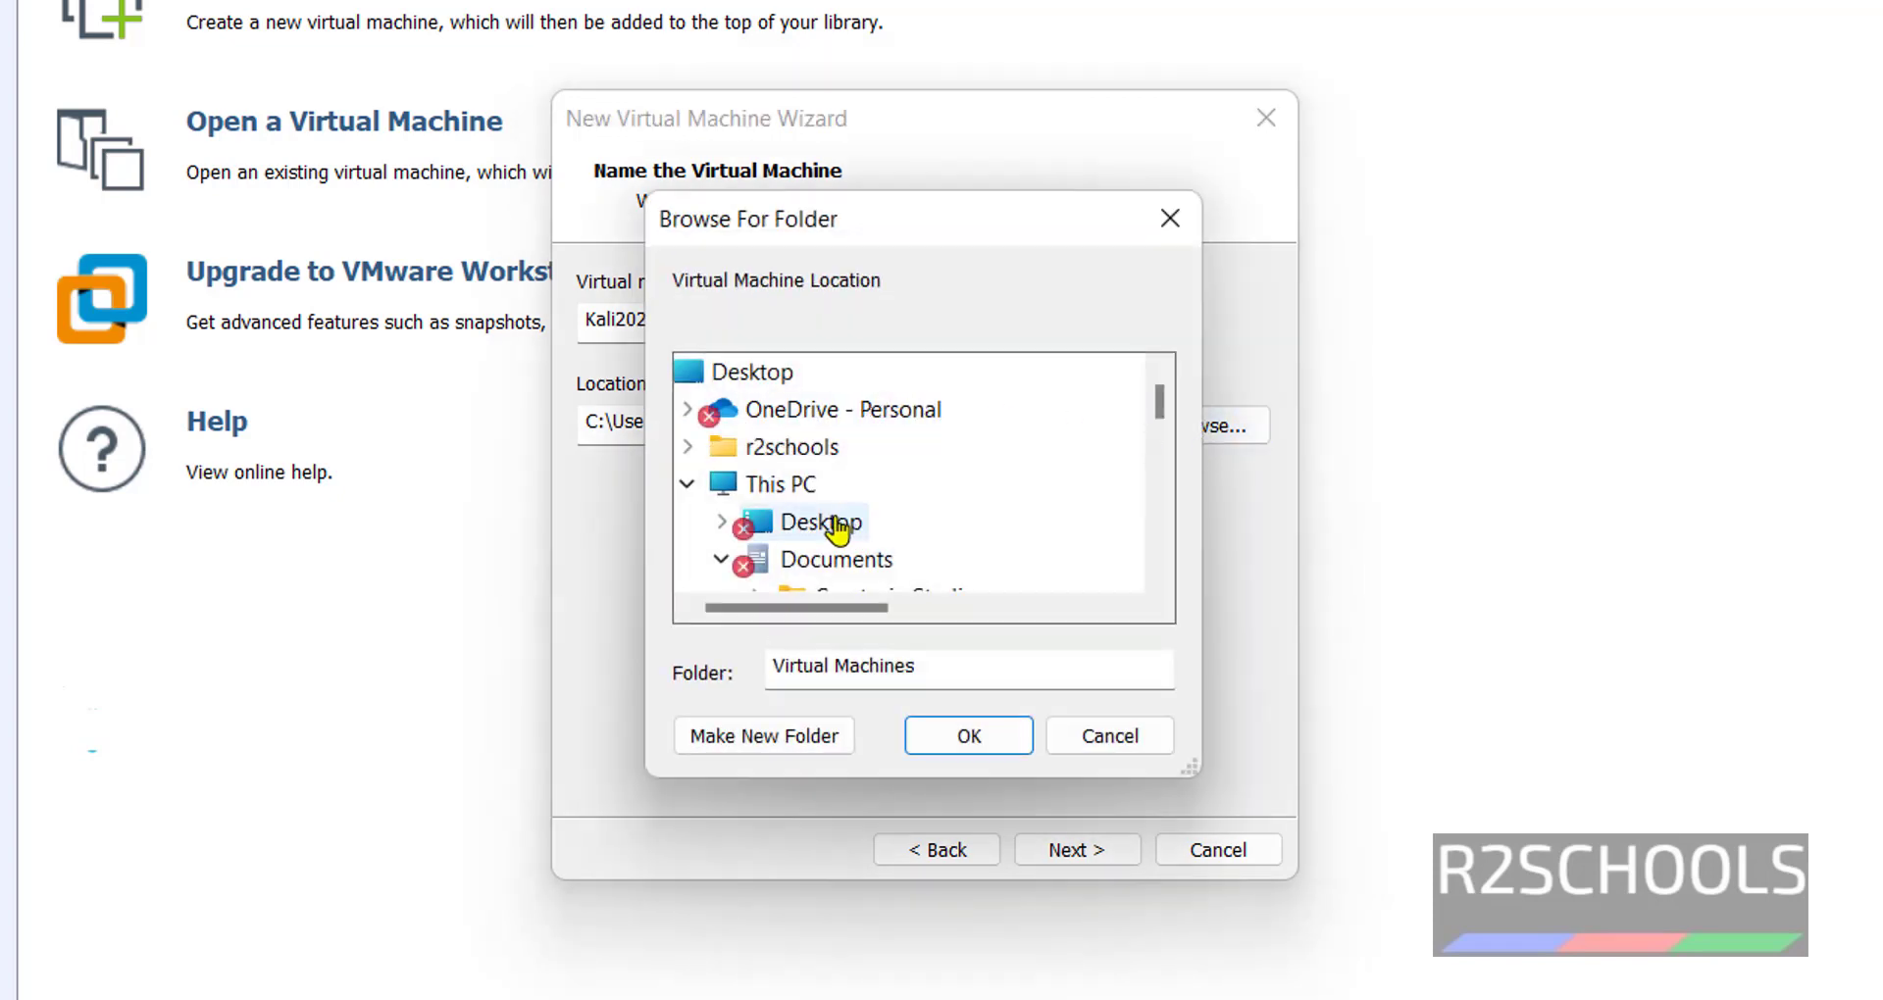
{"action": "left_click", "coordinate": [745, 566]}
{"action": "scroll", "coordinate": [873, 461], "scroll_direction": "down", "scroll_amount": 3}
{"action": "double_click", "coordinate": [863, 410]}
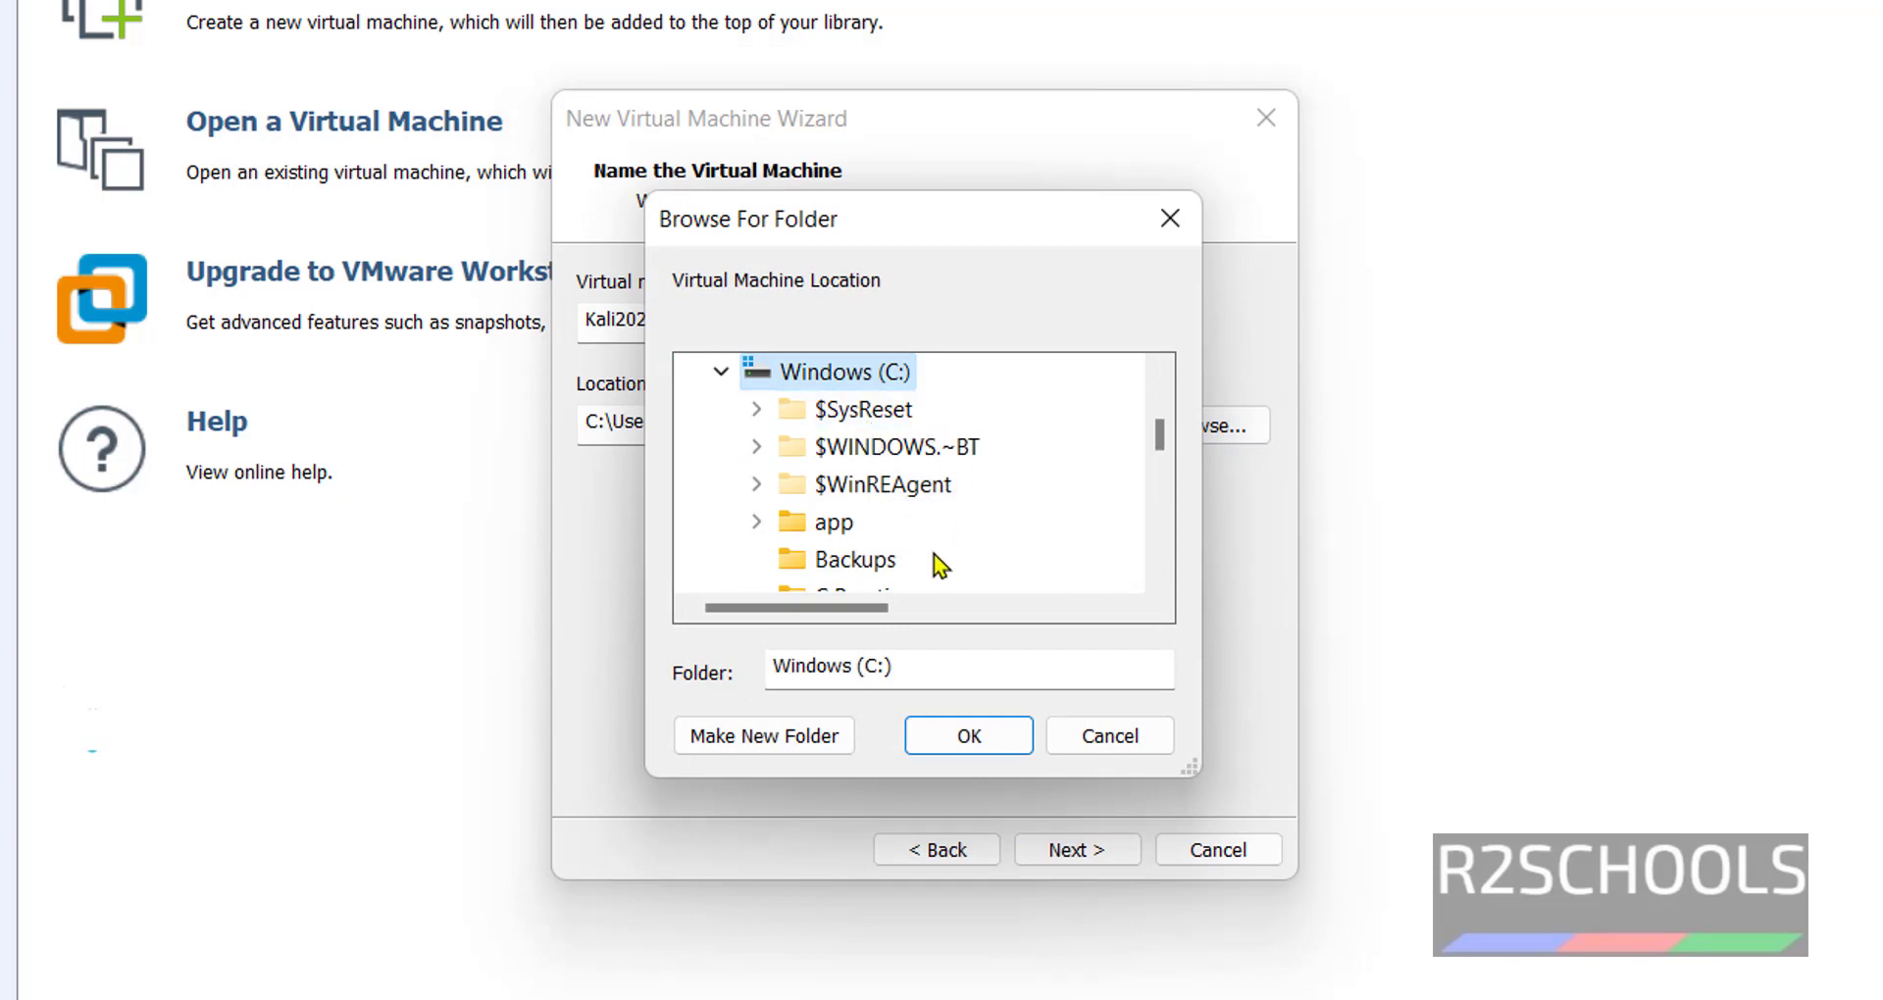
{"action": "left_click", "coordinate": [808, 740]}
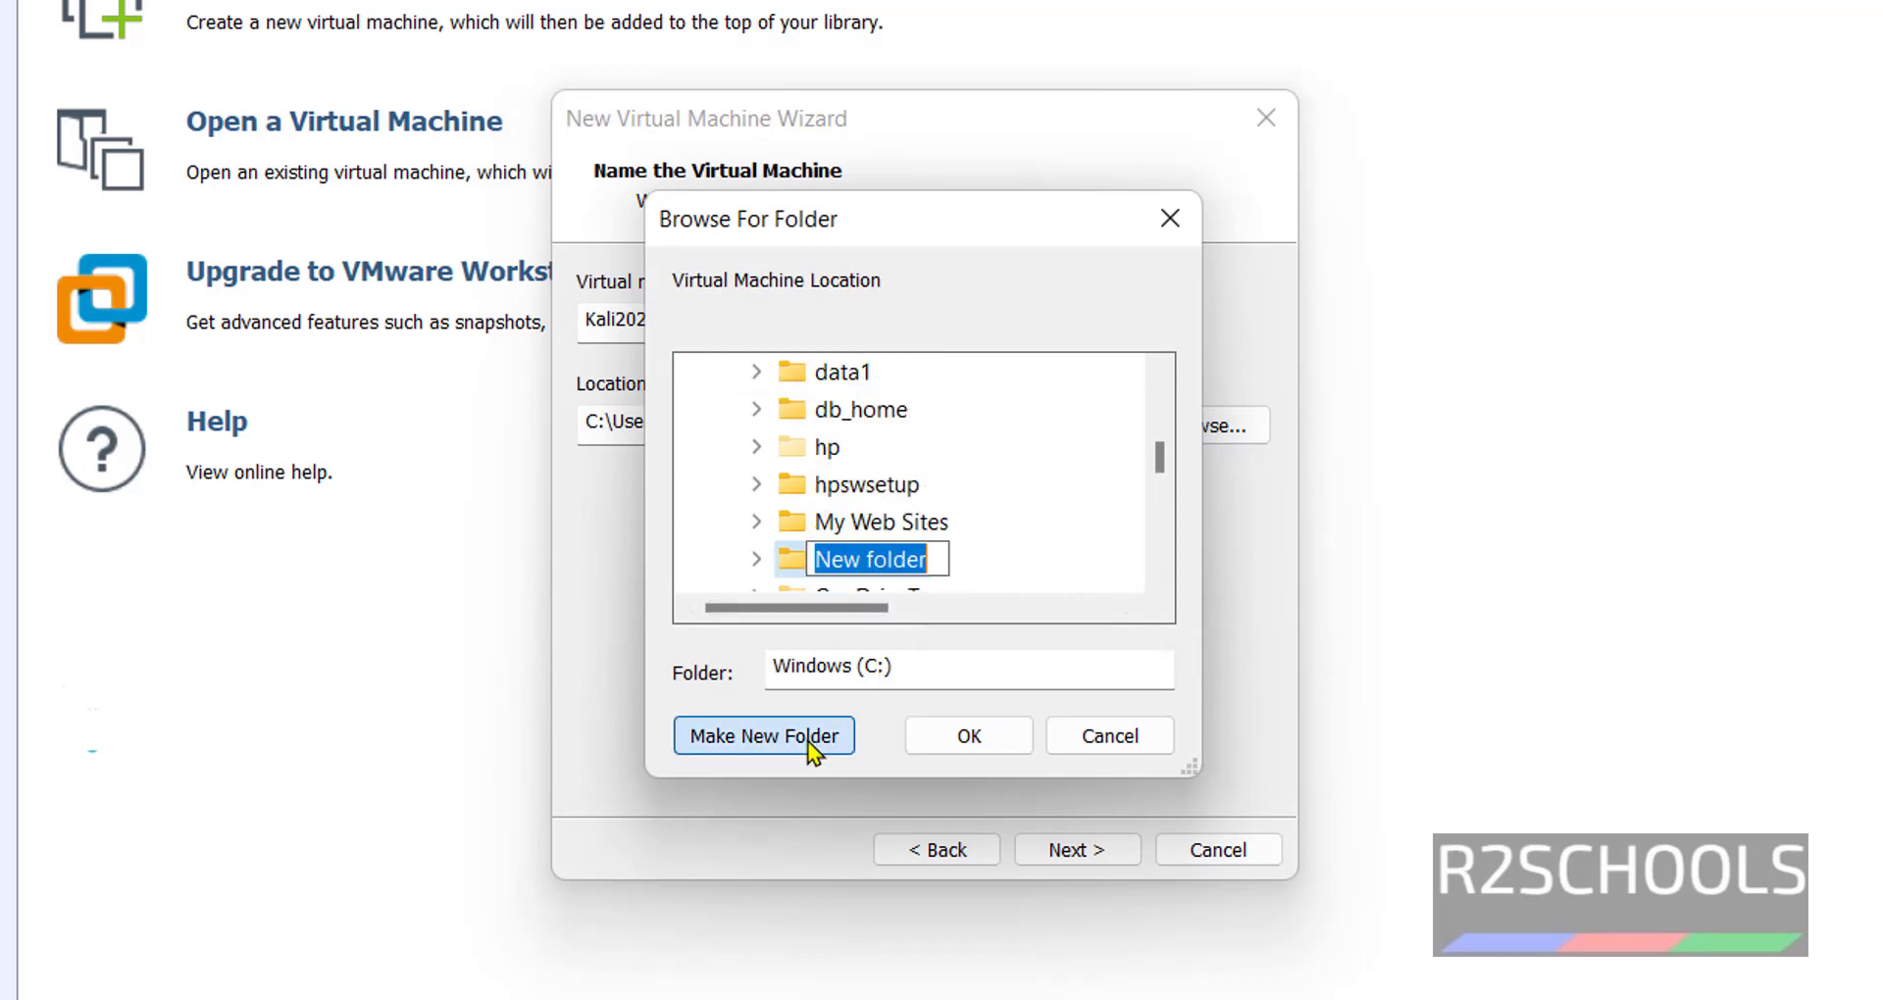
{"action": "type", "text": "VMs"}
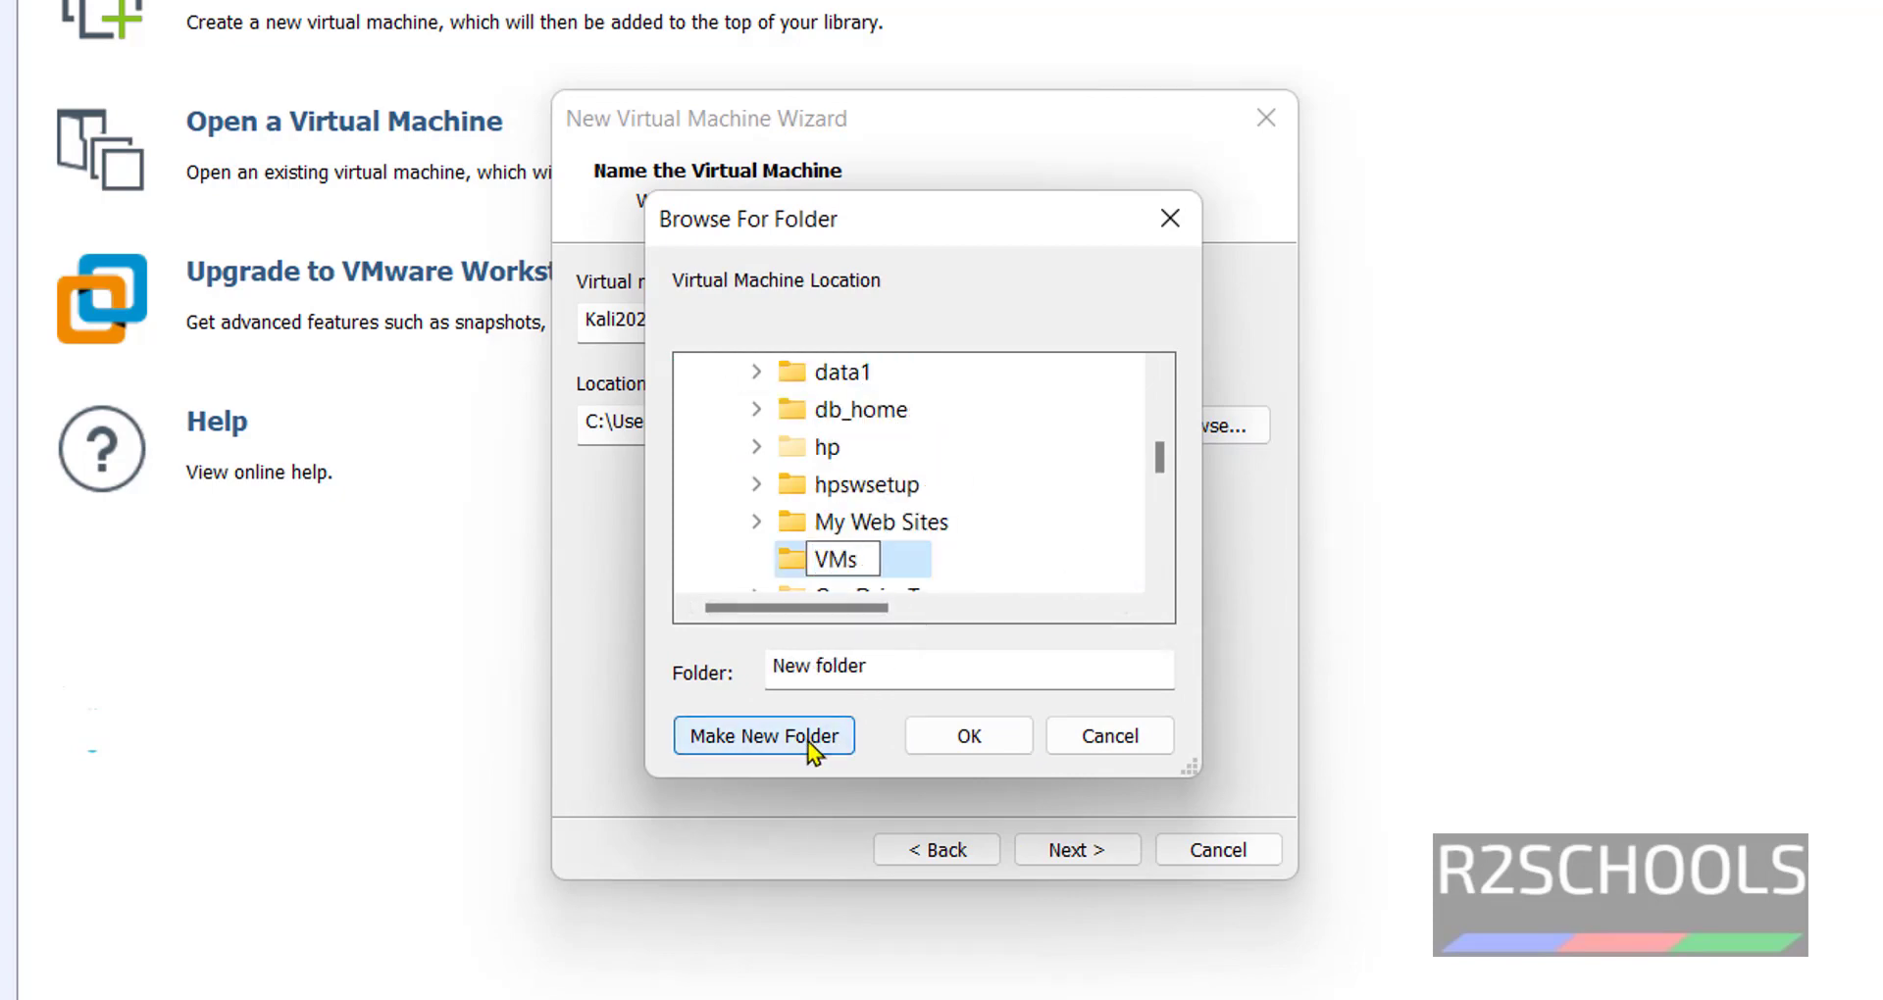
{"action": "key", "text": "Return"}
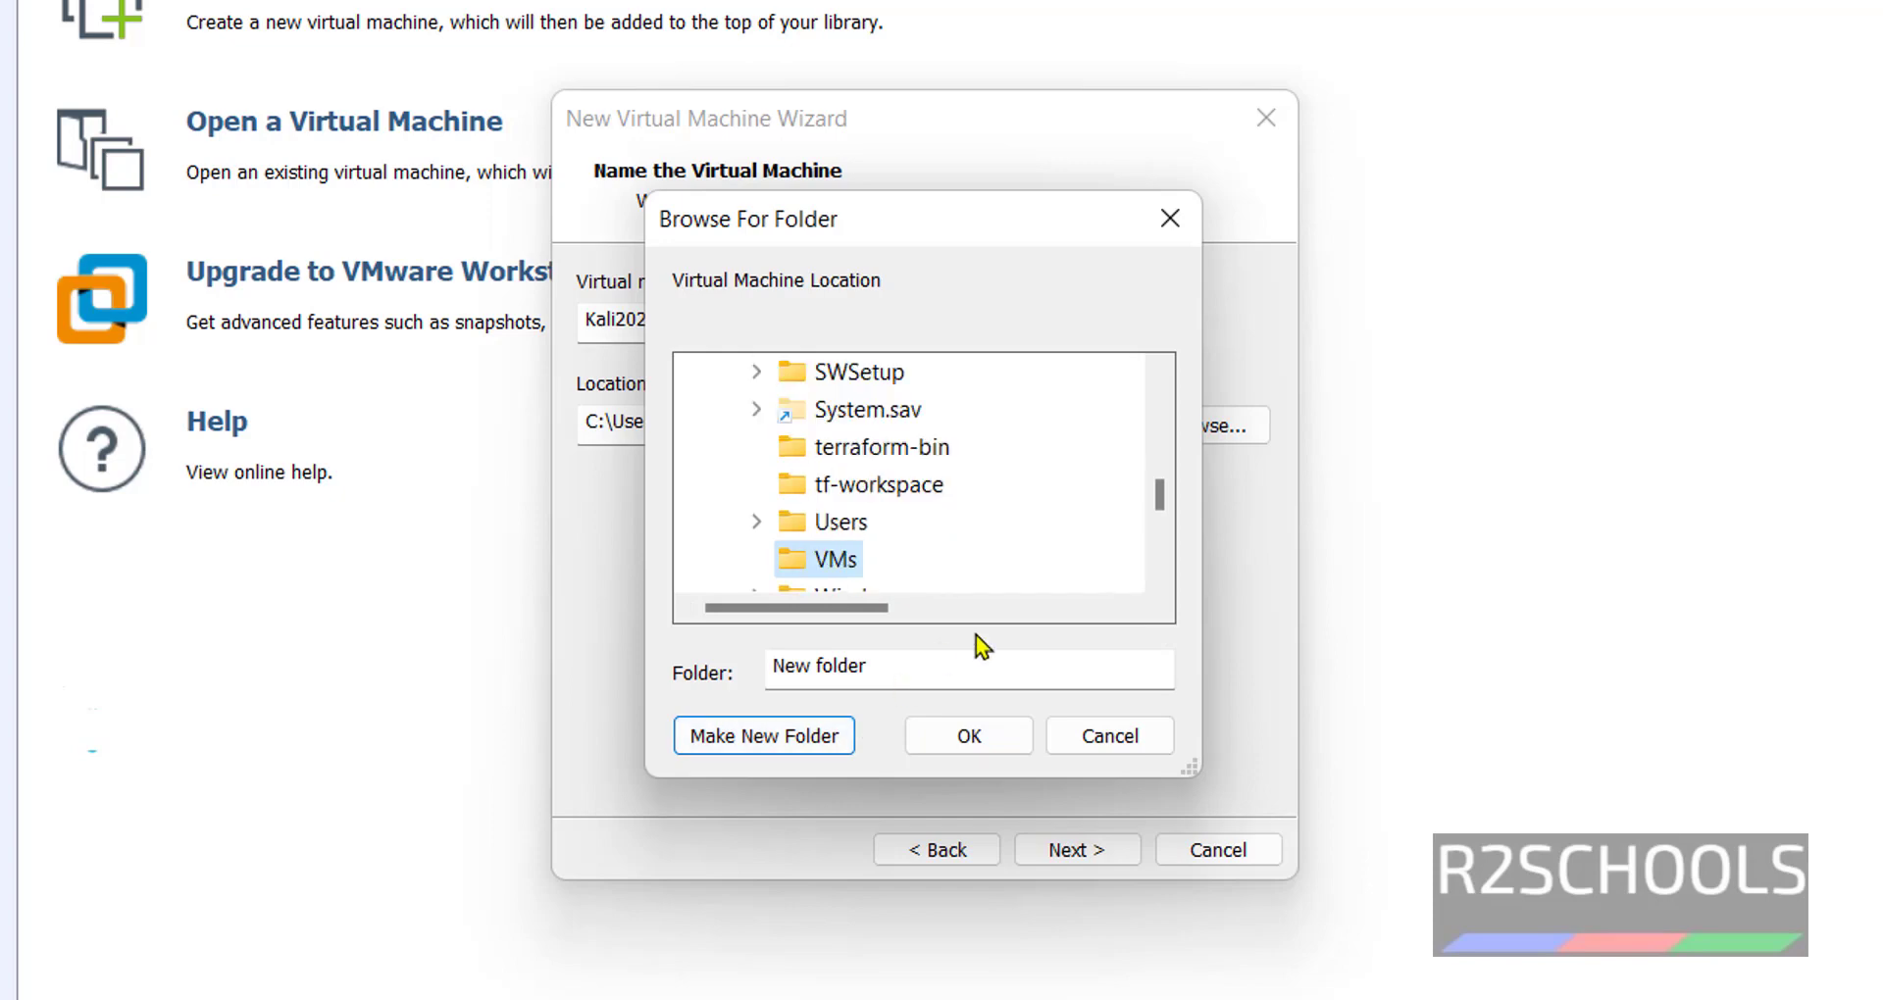
{"action": "left_click", "coordinate": [864, 675]}
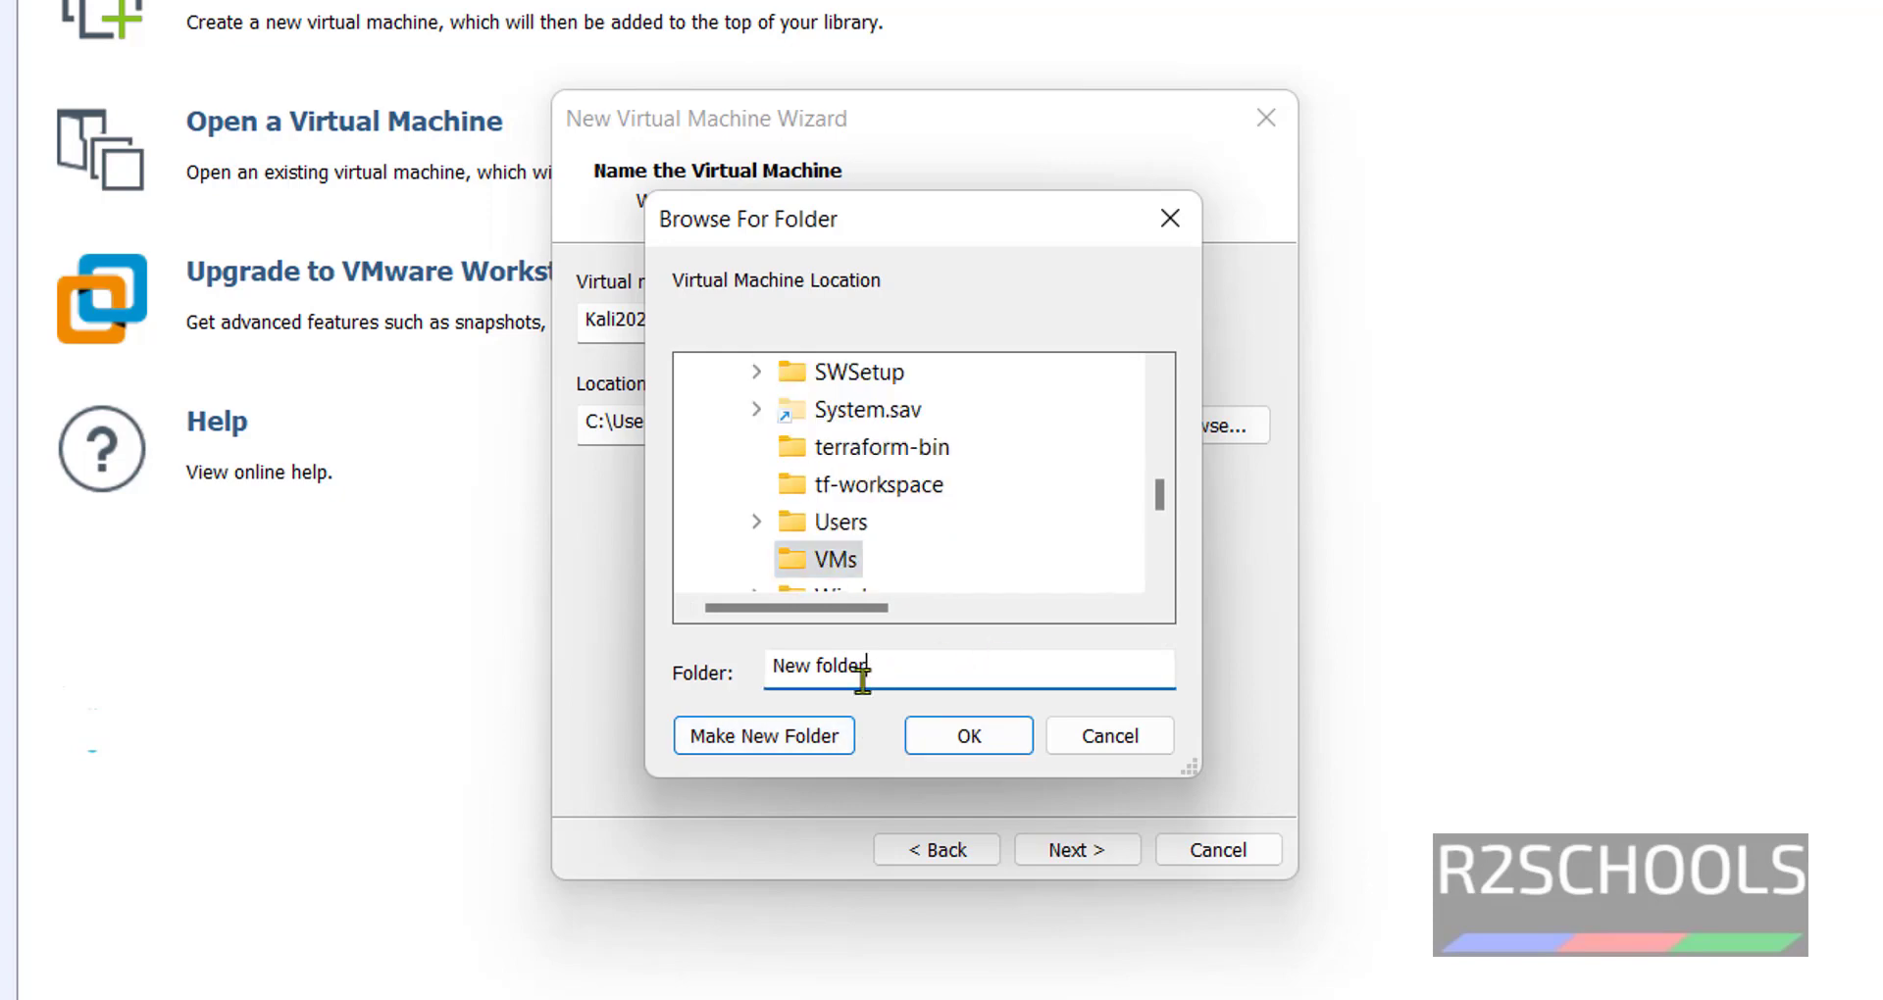
{"action": "left_click_drag", "start_coordinate": [864, 674], "coordinate": [739, 715]}
{"action": "type", "text": "K"}
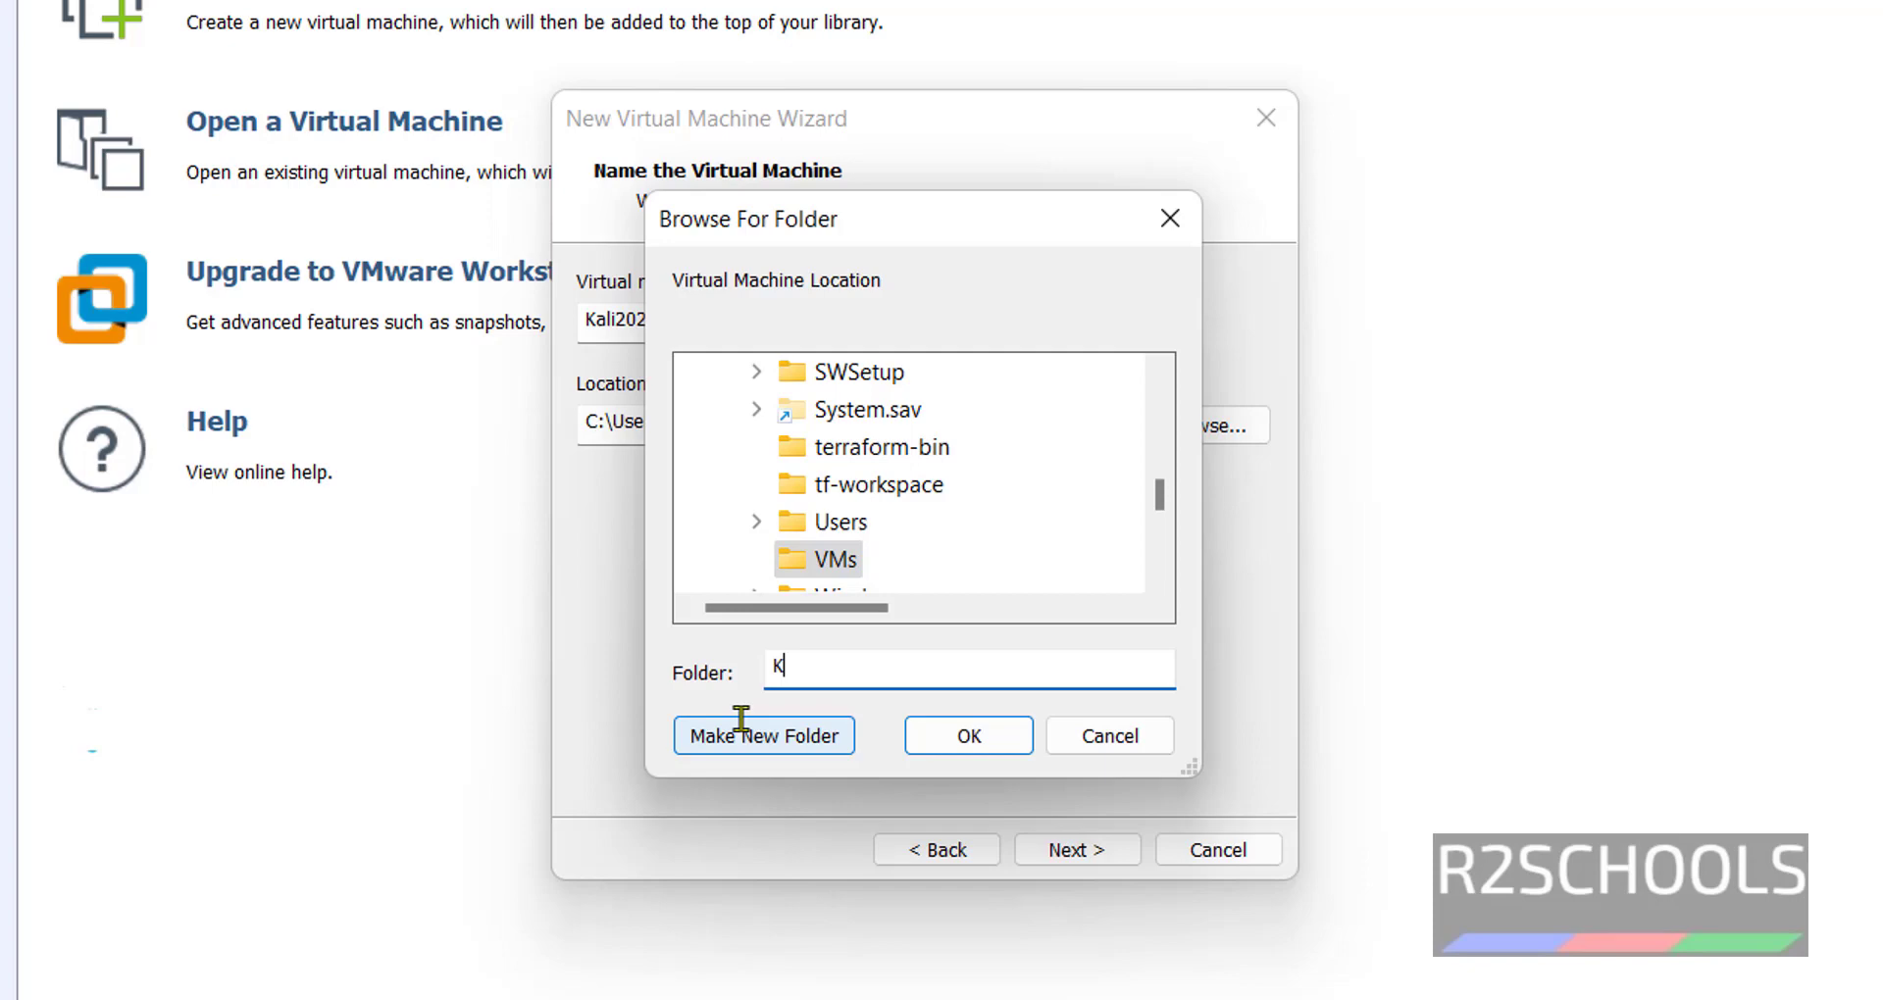
{"action": "type", "text": "ali2023"}
{"action": "left_click", "coordinate": [996, 751]}
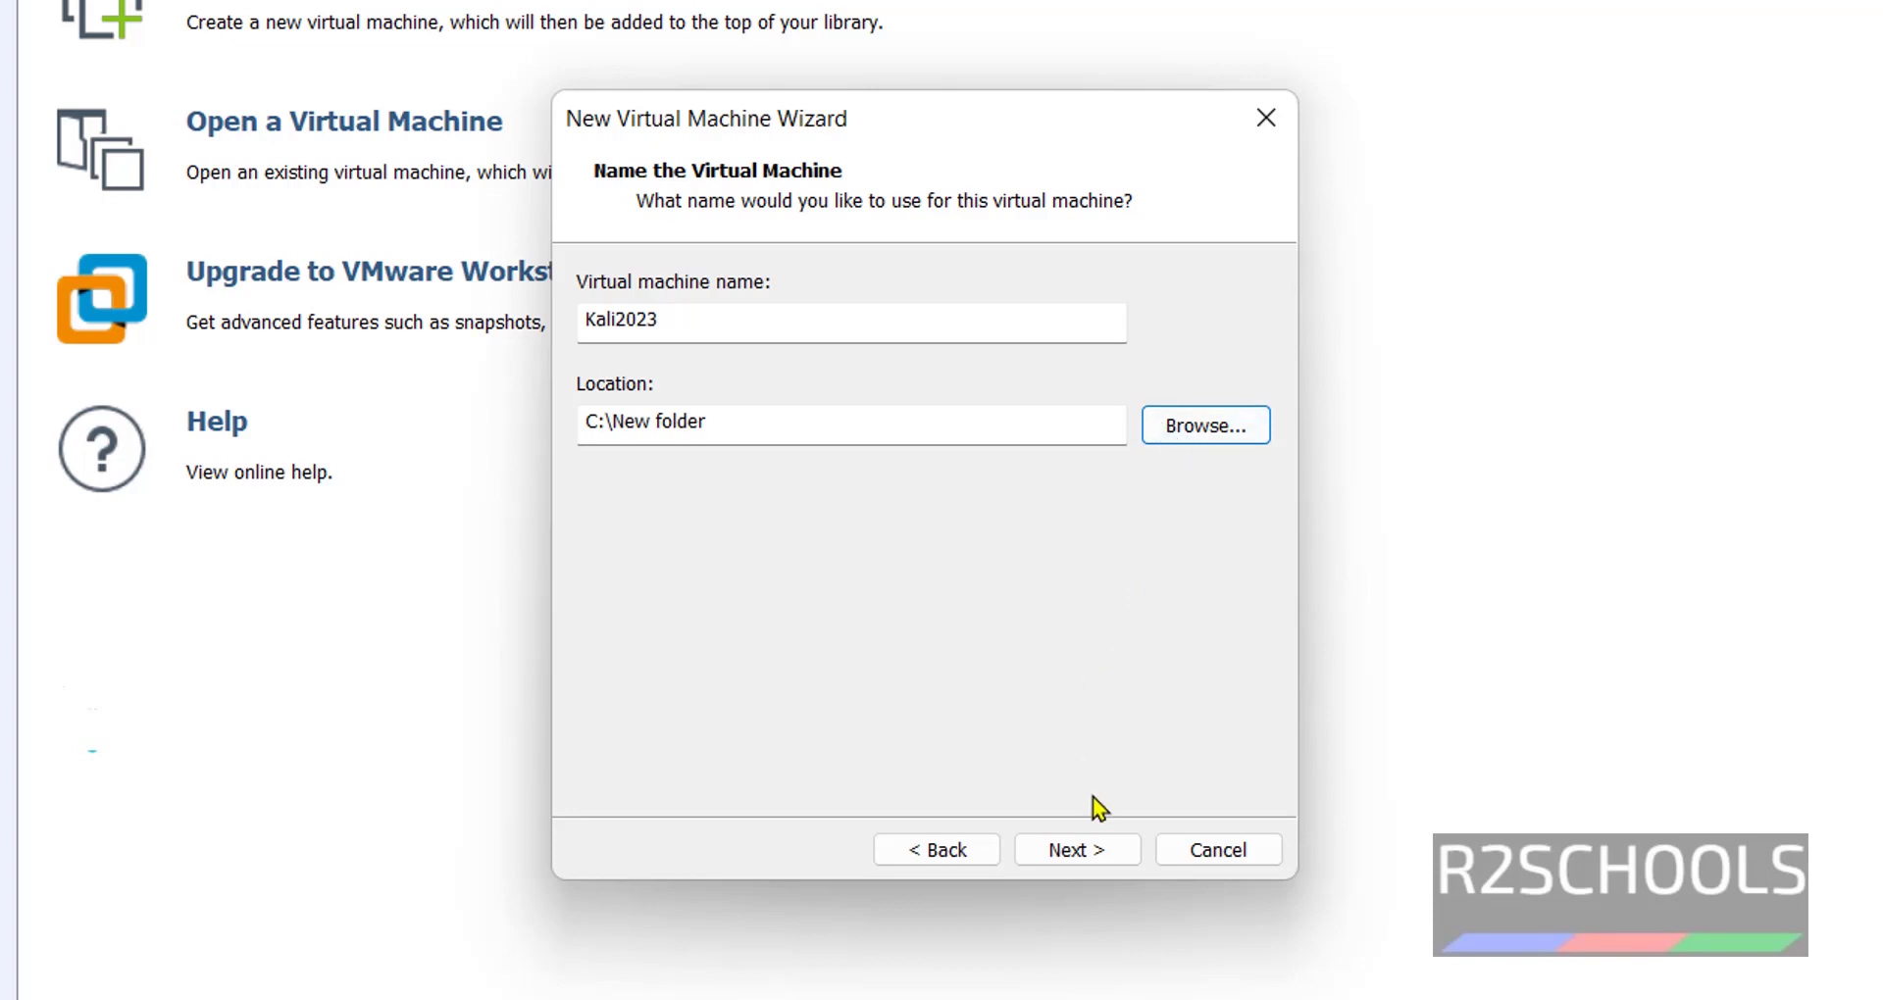
Store the Kali2023 virtual disk as a single file with a 50 GB maximum size.
{"action": "left_click", "coordinate": [1091, 849]}
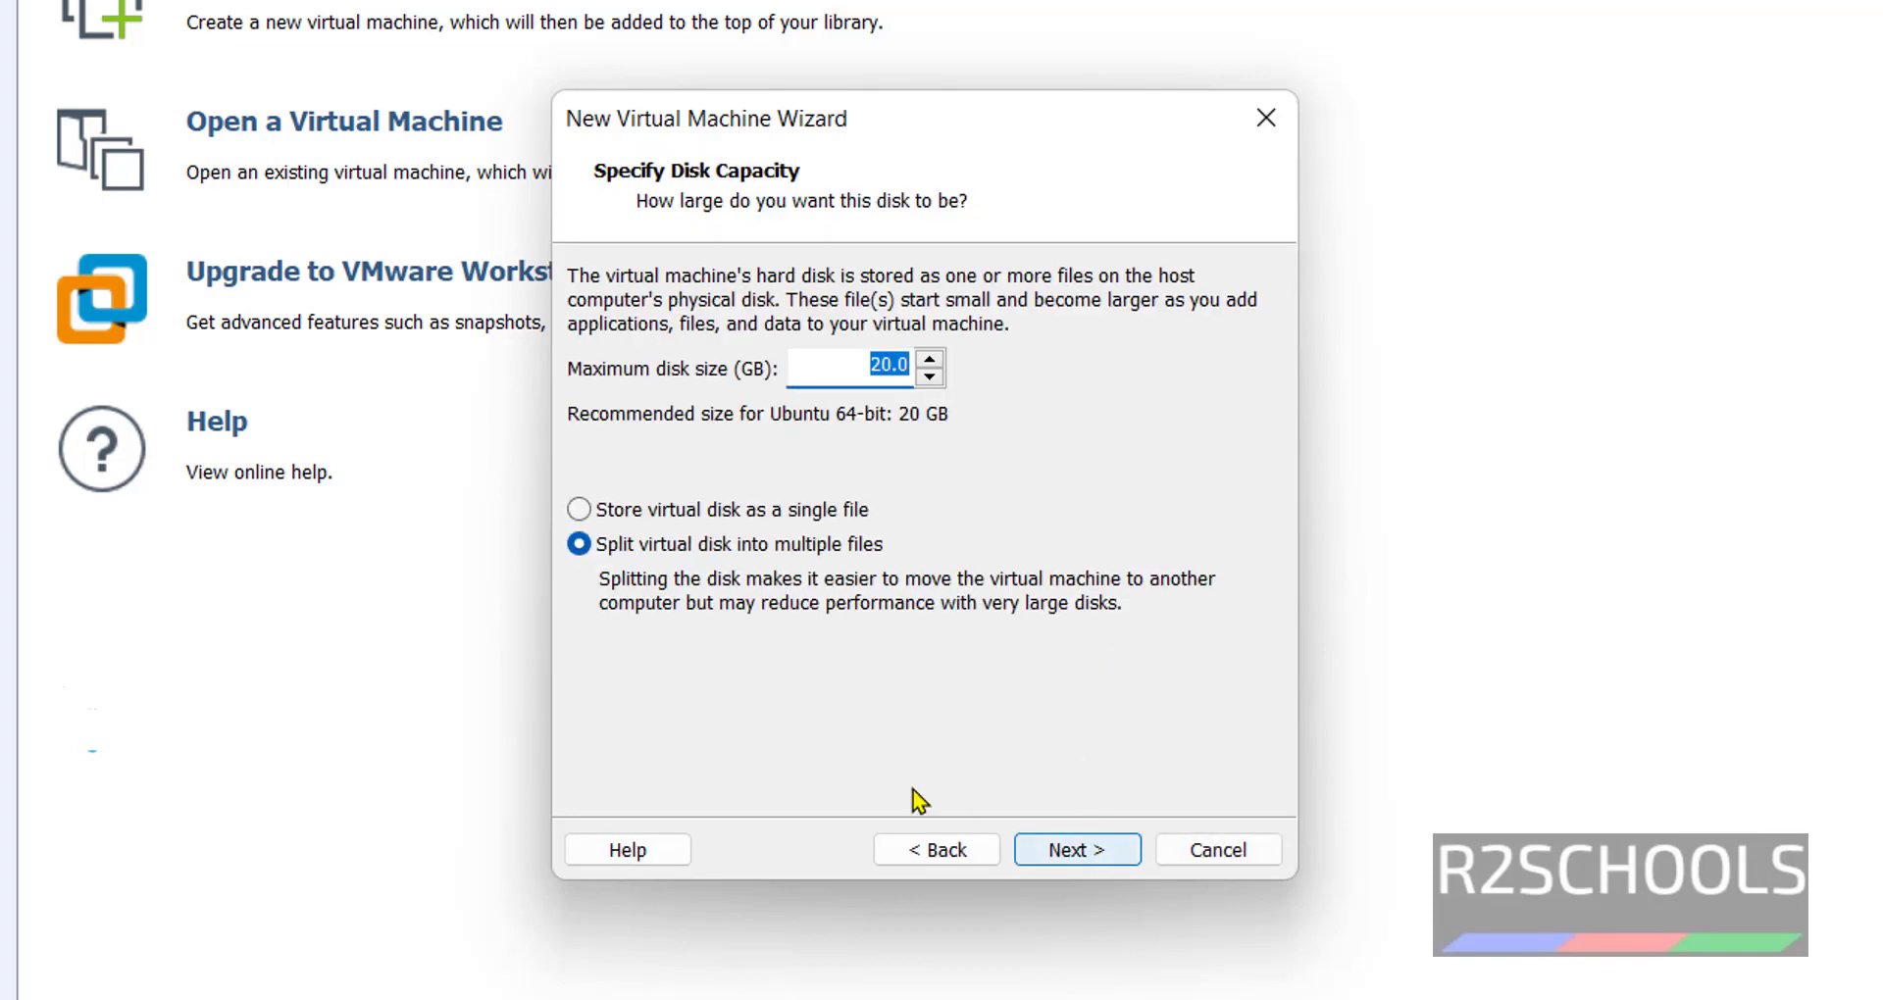
{"action": "left_click", "coordinate": [794, 509]}
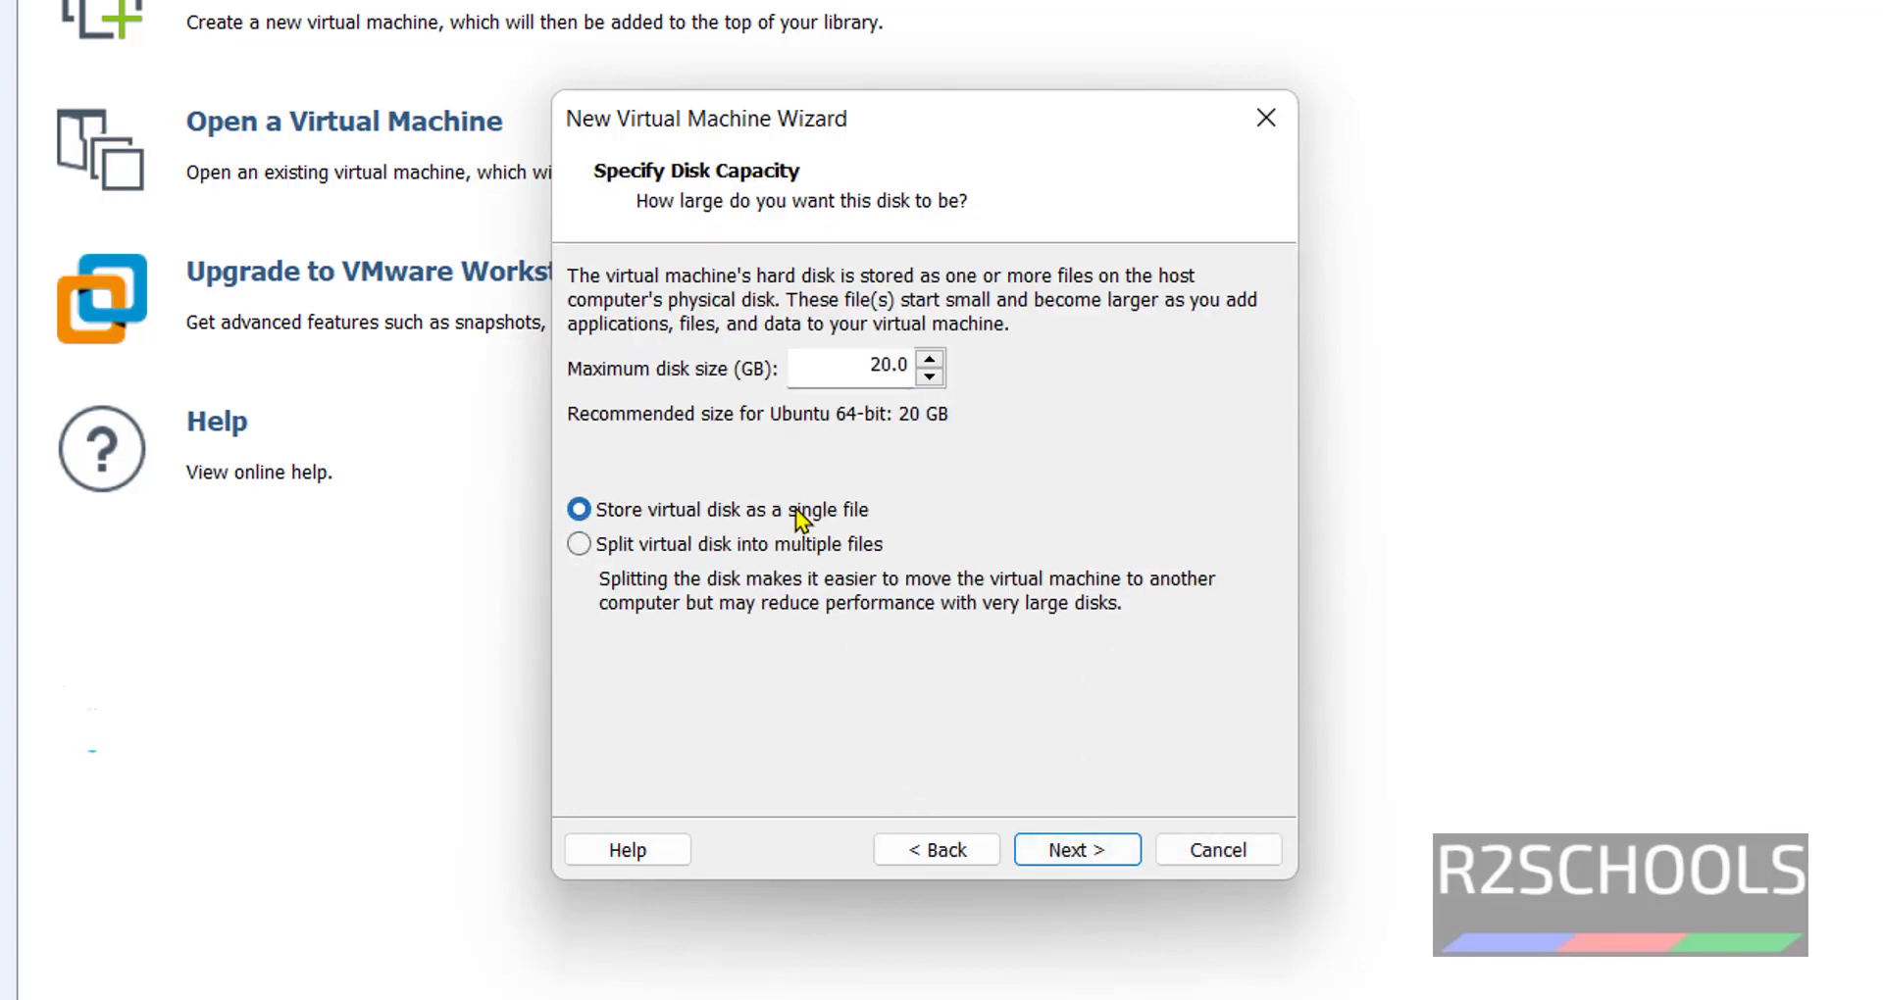
{"action": "left_click", "coordinate": [871, 368]}
{"action": "double_click", "coordinate": [885, 368]}
{"action": "type", "text": "50"}
{"action": "left_click", "coordinate": [1072, 853]}
{"action": "left_click", "coordinate": [710, 325]}
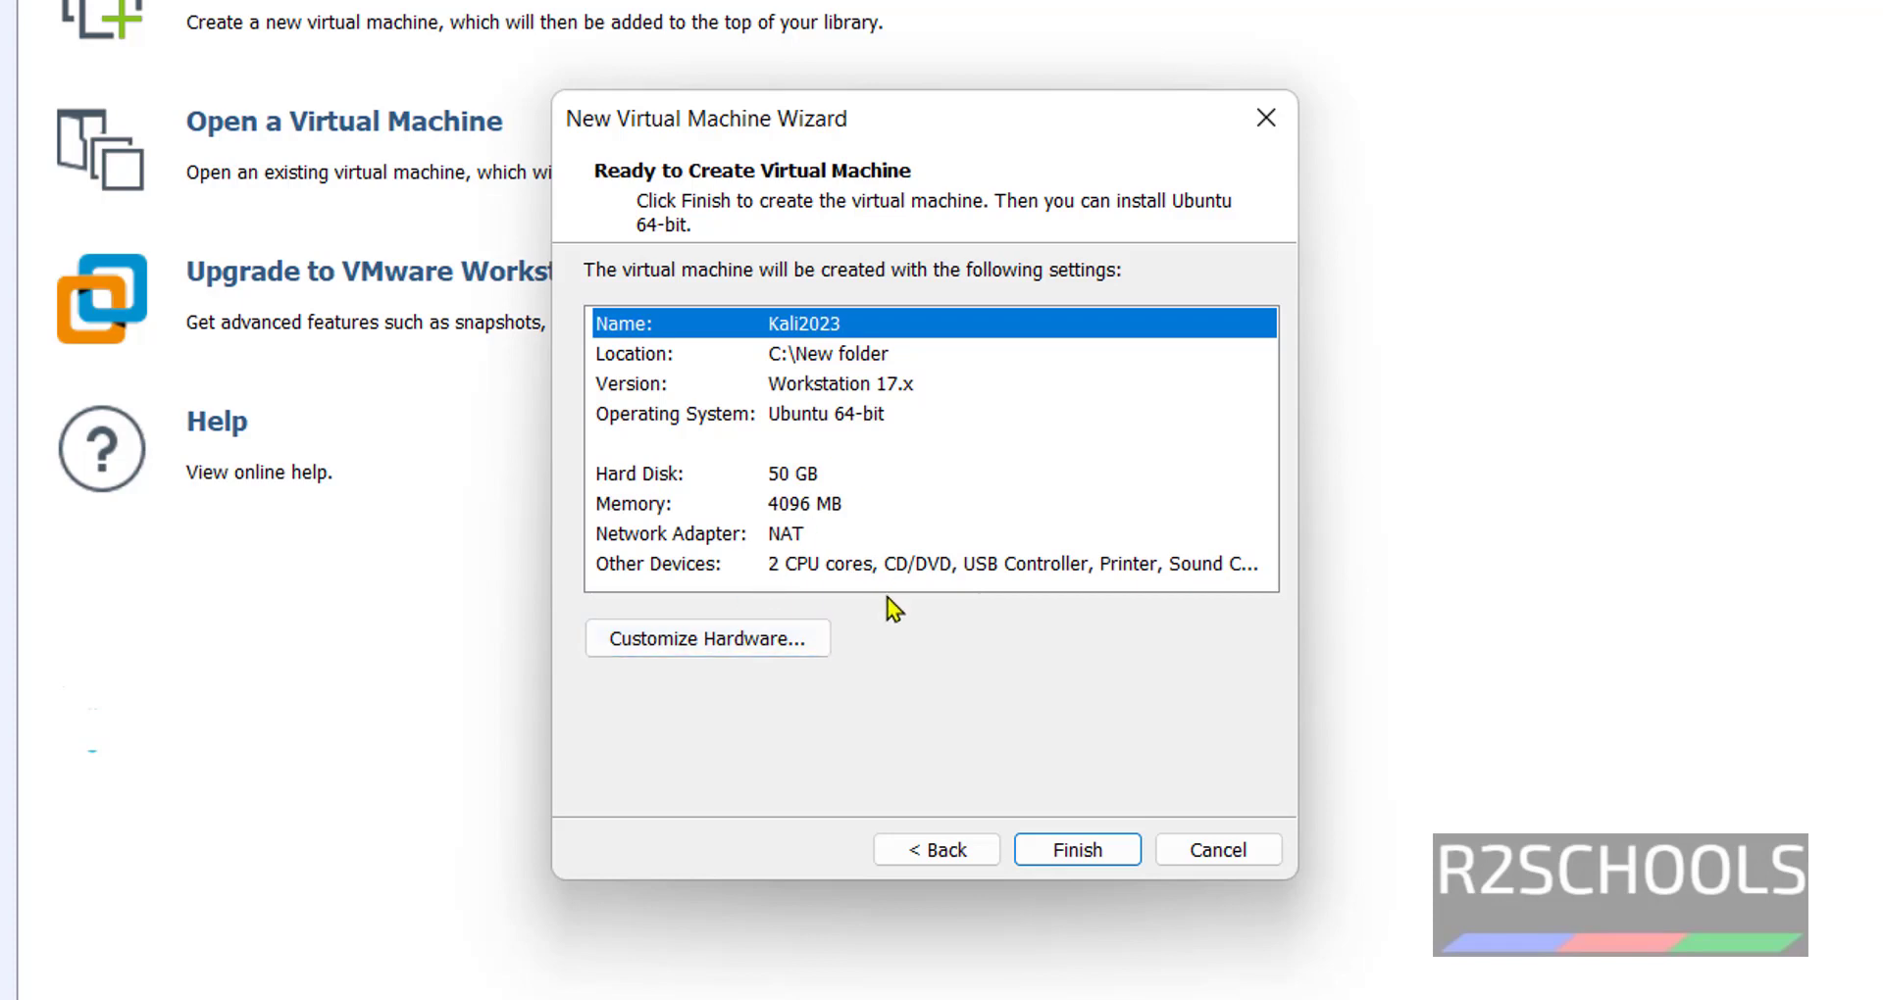
{"action": "left_click", "coordinate": [655, 483]}
{"action": "left_click", "coordinate": [646, 504]}
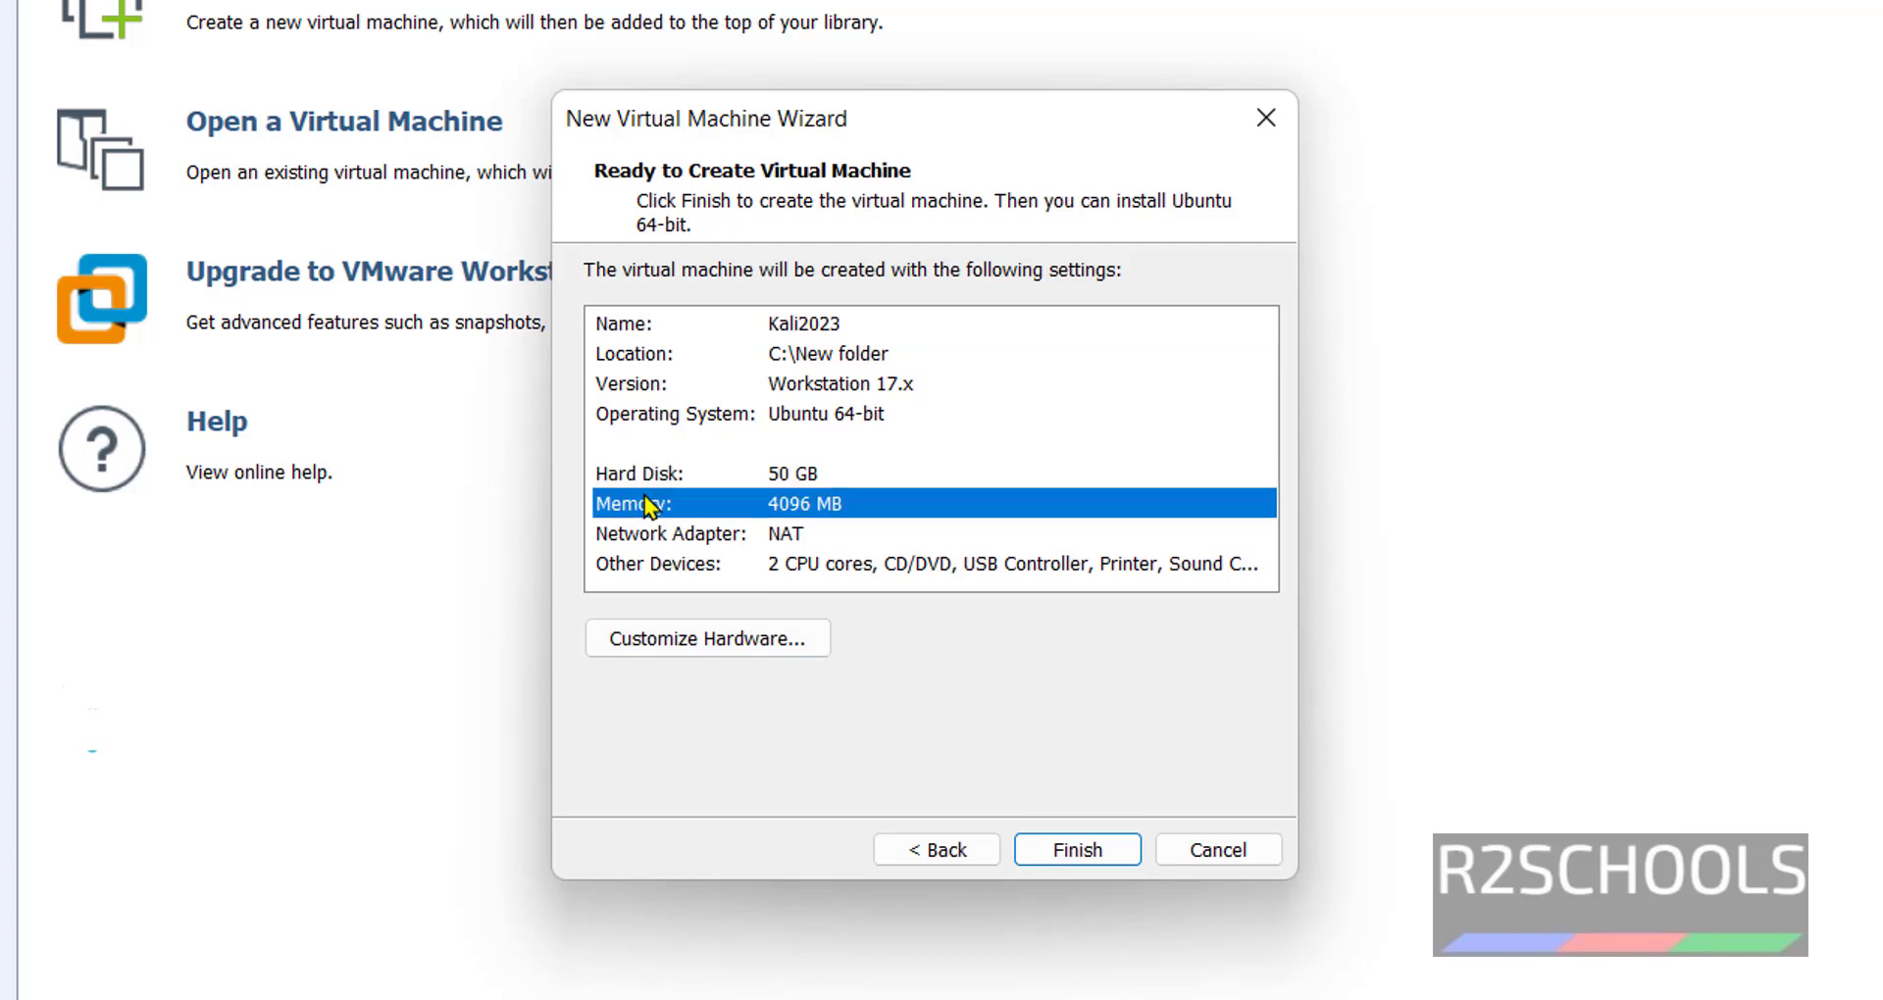
{"action": "left_click", "coordinate": [742, 639]}
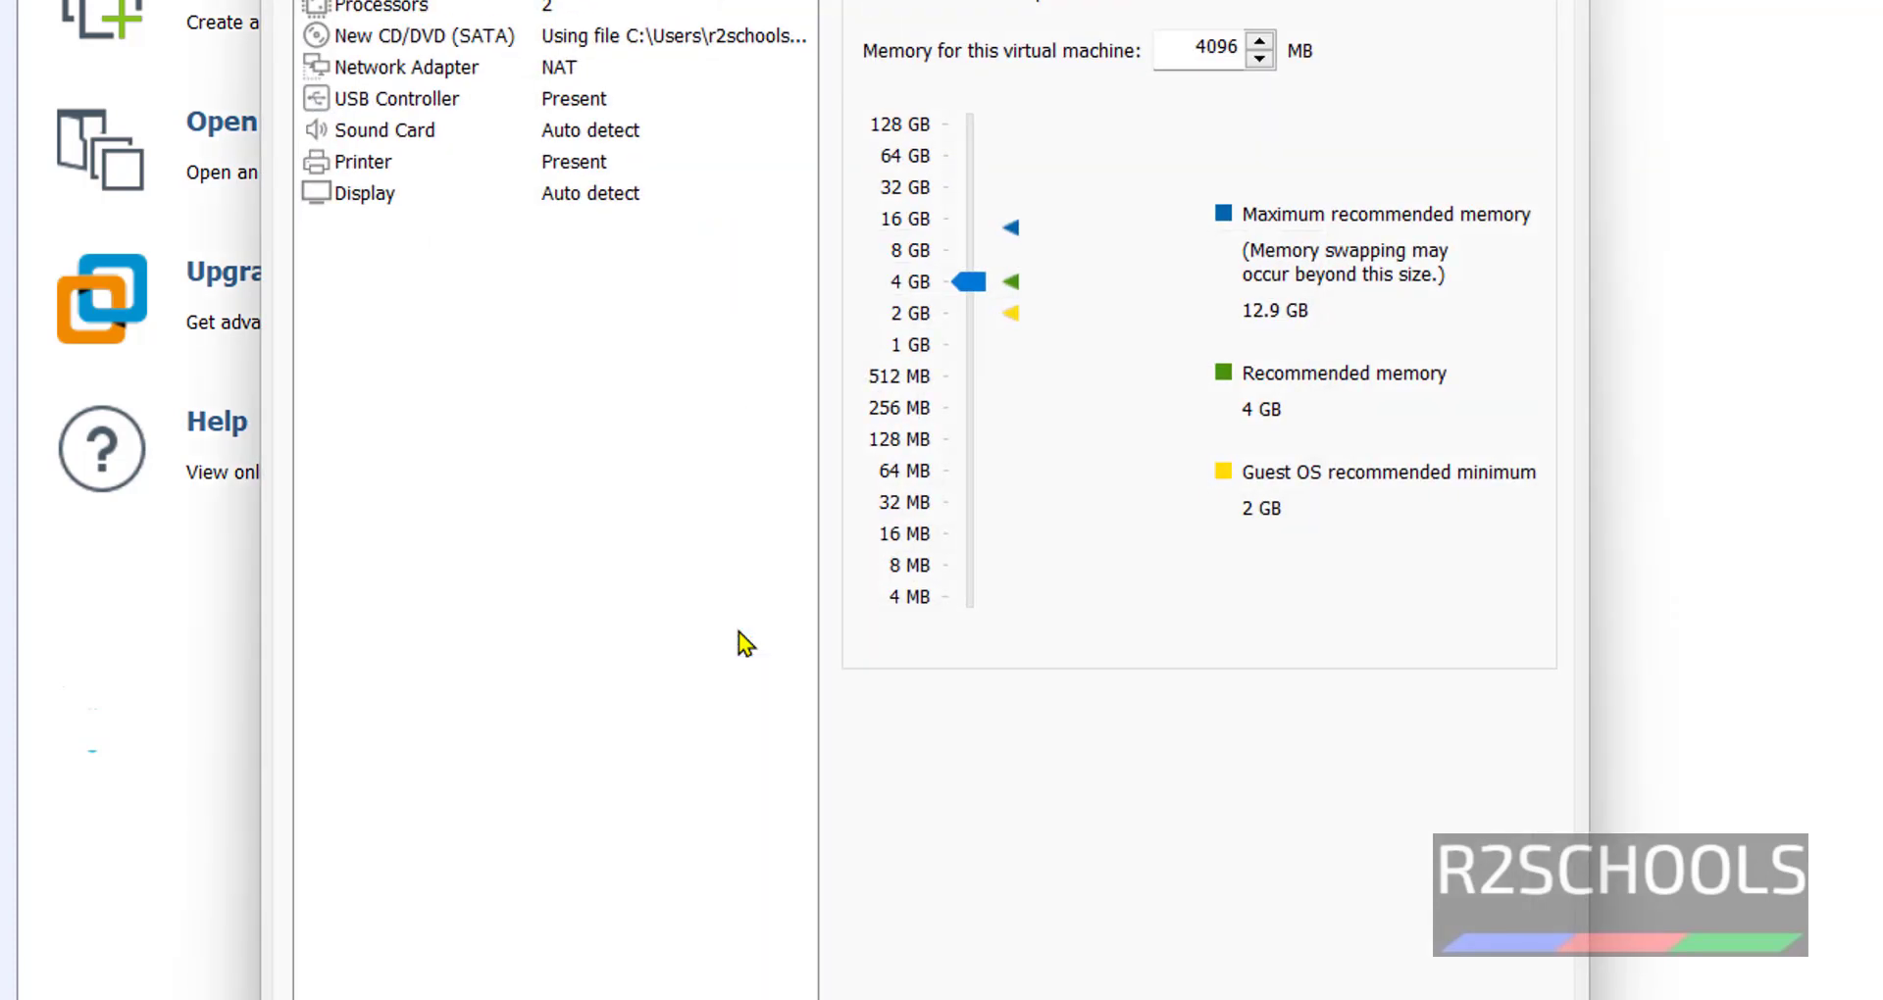
{"action": "double_click", "coordinate": [1200, 54]}
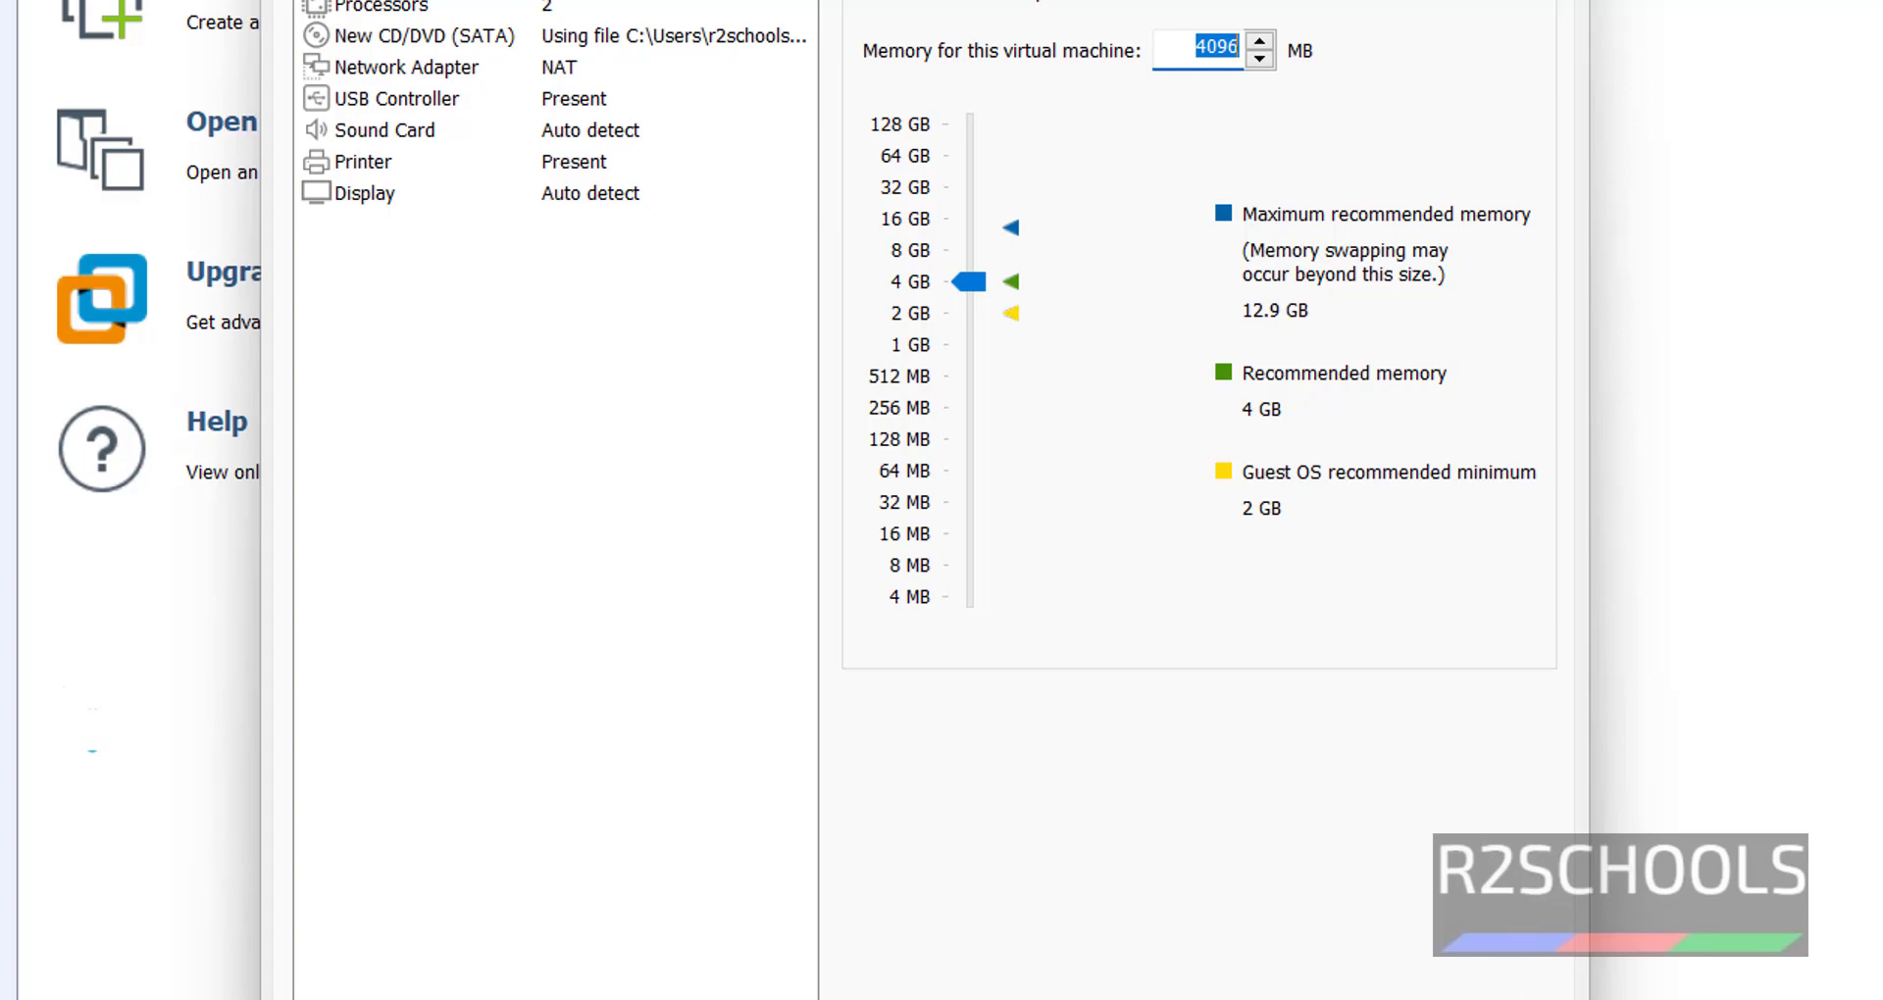
{"action": "left_click", "coordinate": [435, 12]}
{"action": "left_click", "coordinate": [490, 50]}
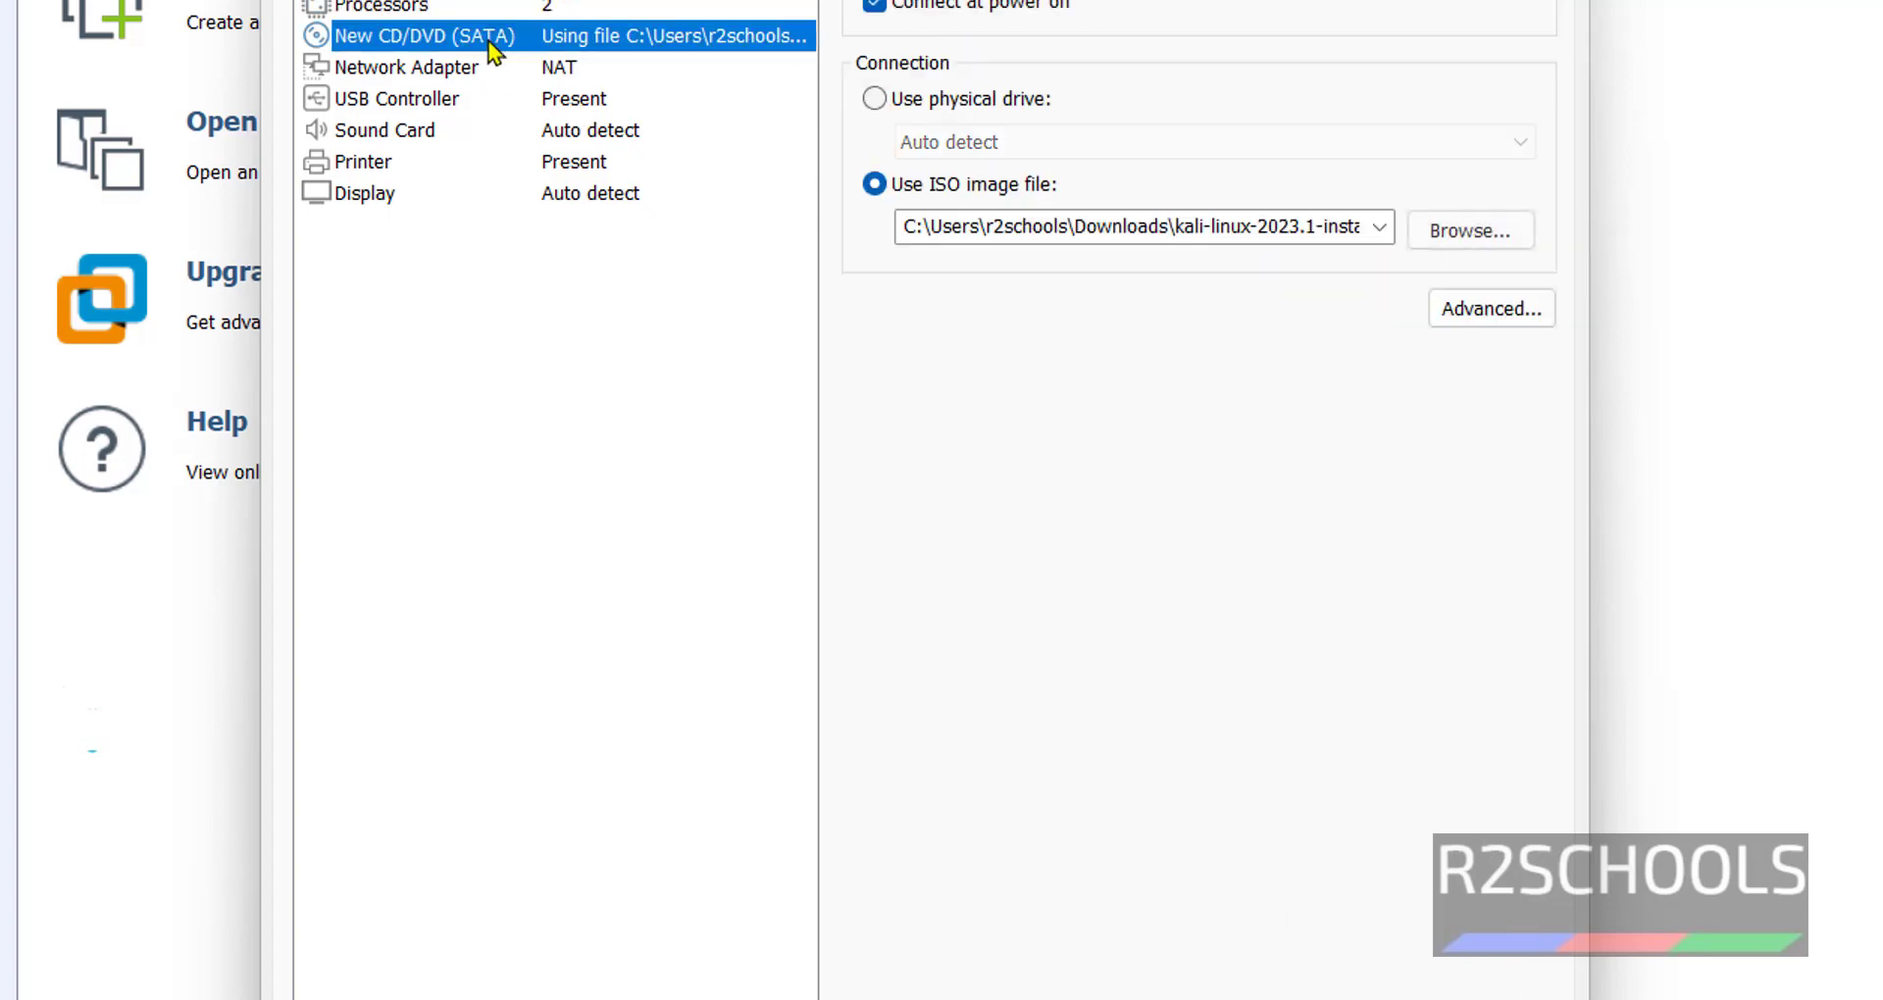
{"action": "left_click", "coordinate": [1449, 235]}
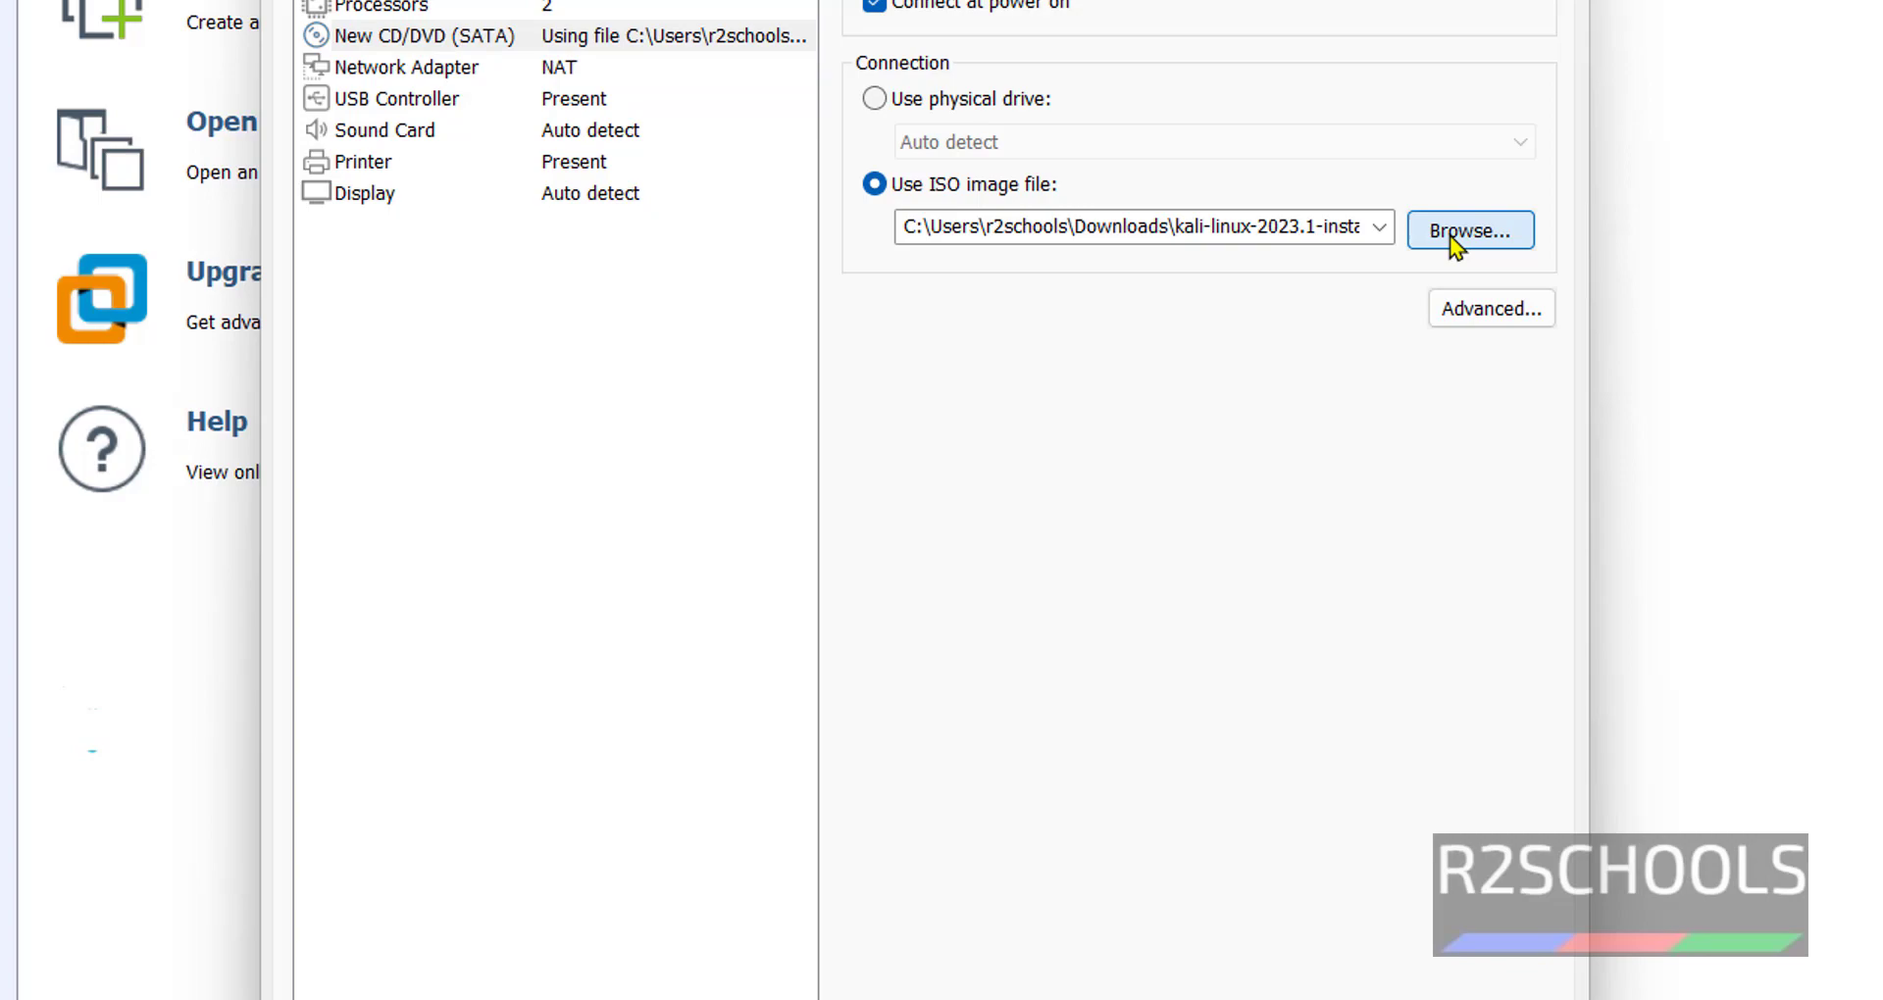
{"action": "left_click", "coordinate": [1574, 723]}
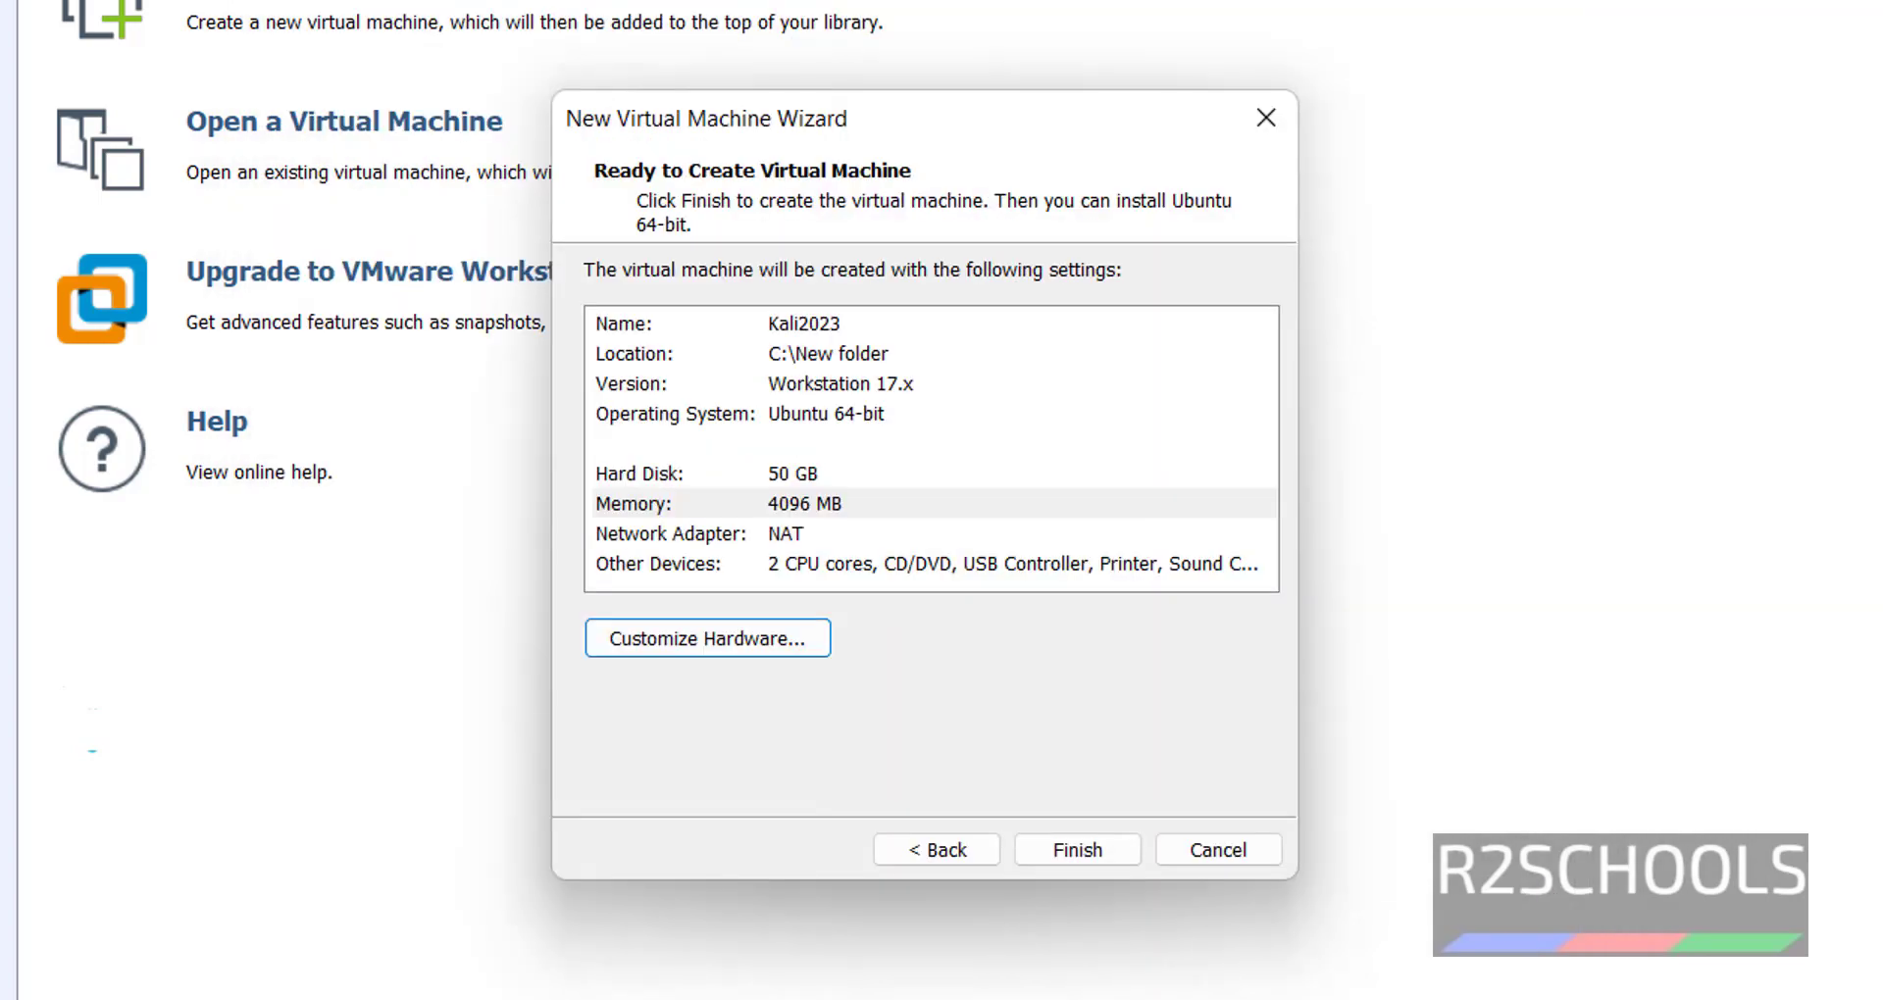
Finish the wizard and power on Kali2023 from its library context menu.
{"action": "left_click", "coordinate": [1101, 854]}
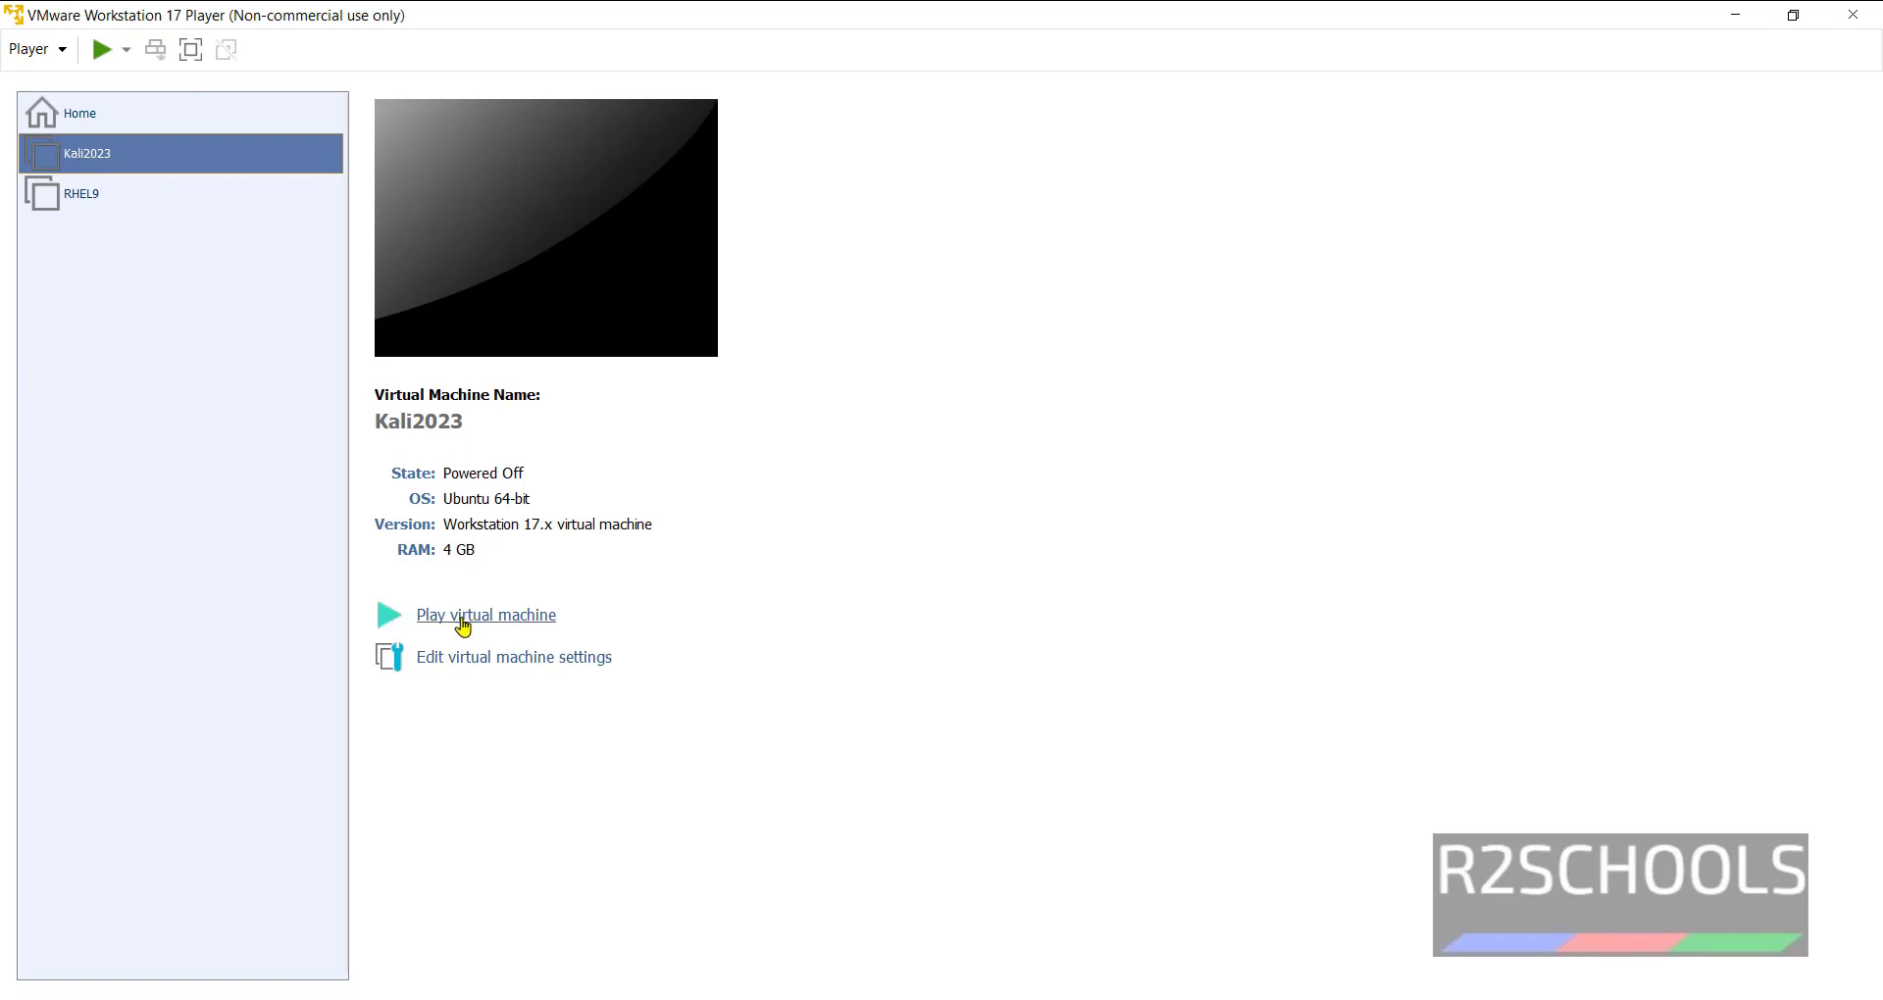
{"action": "right_click", "coordinate": [247, 168]}
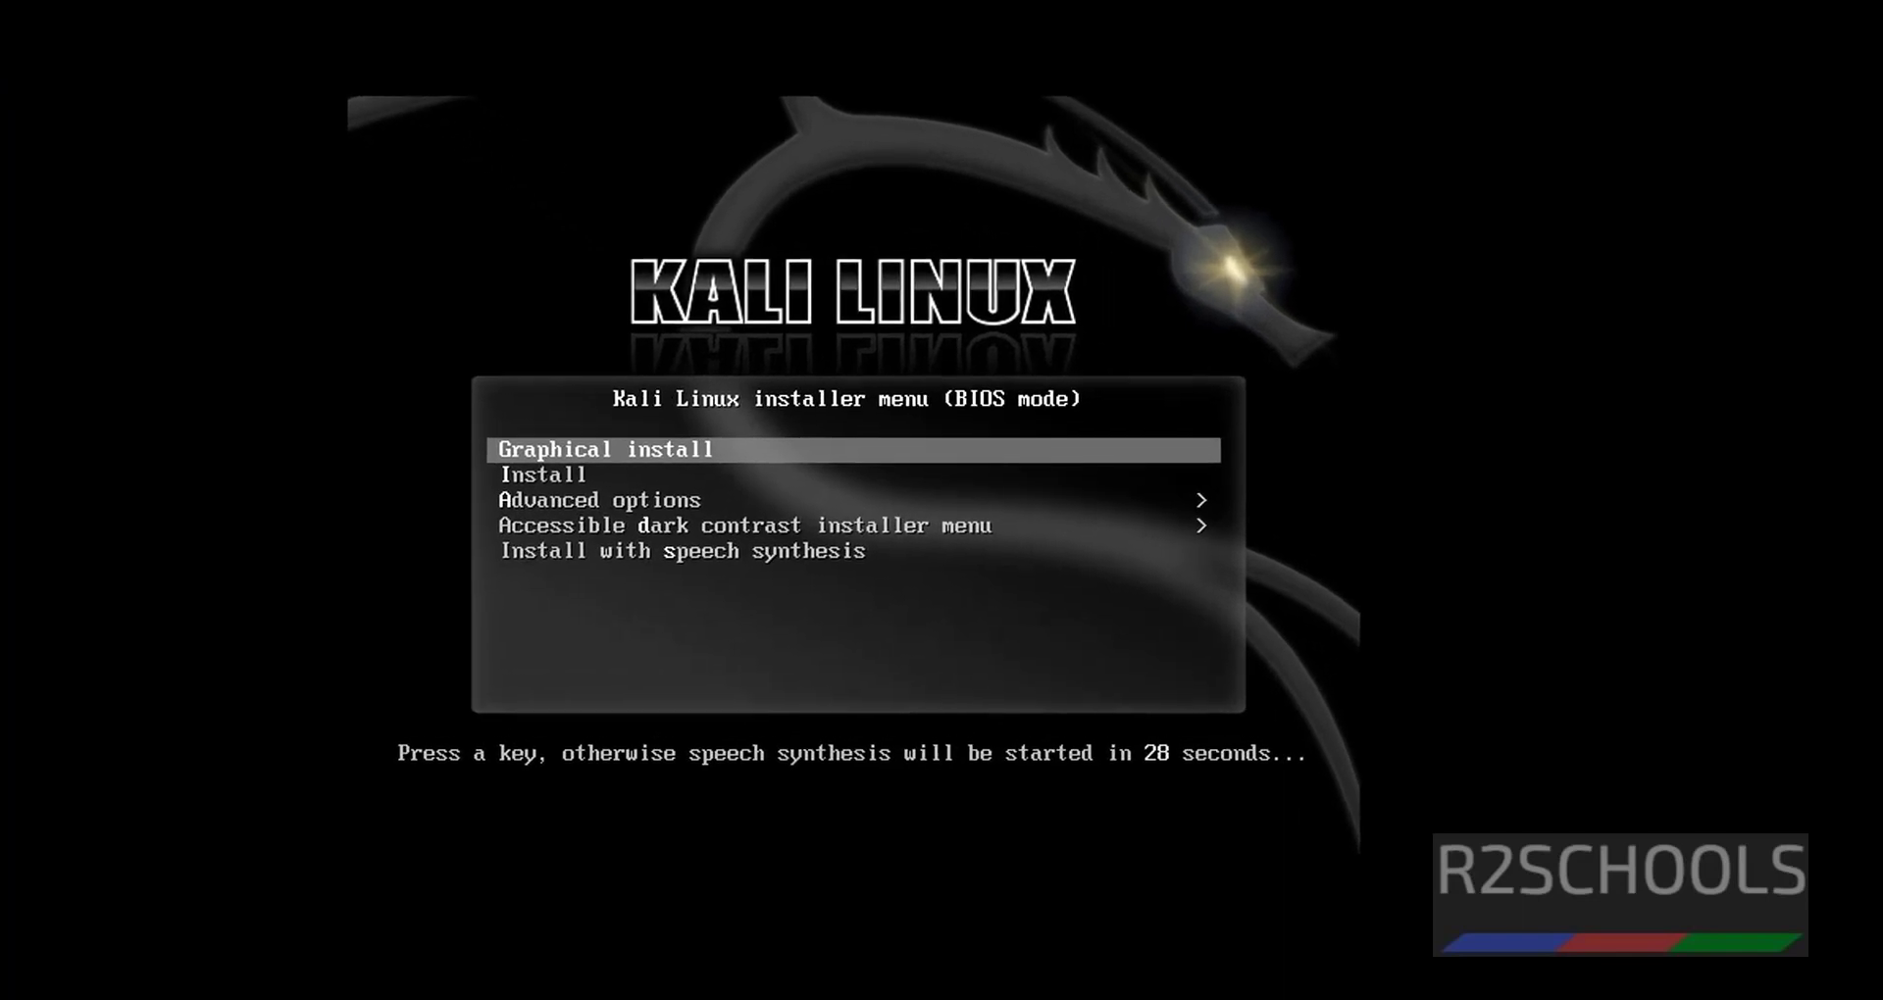
Stop the boot countdown and browse the Kali boot menu options with the arrow keys.
{"action": "key", "text": "Down"}
{"action": "key", "text": "Down"}
{"action": "key", "text": "Down"}
{"action": "key", "text": "Up"}
{"action": "key", "text": "Up"}
{"action": "key", "text": "Up"}
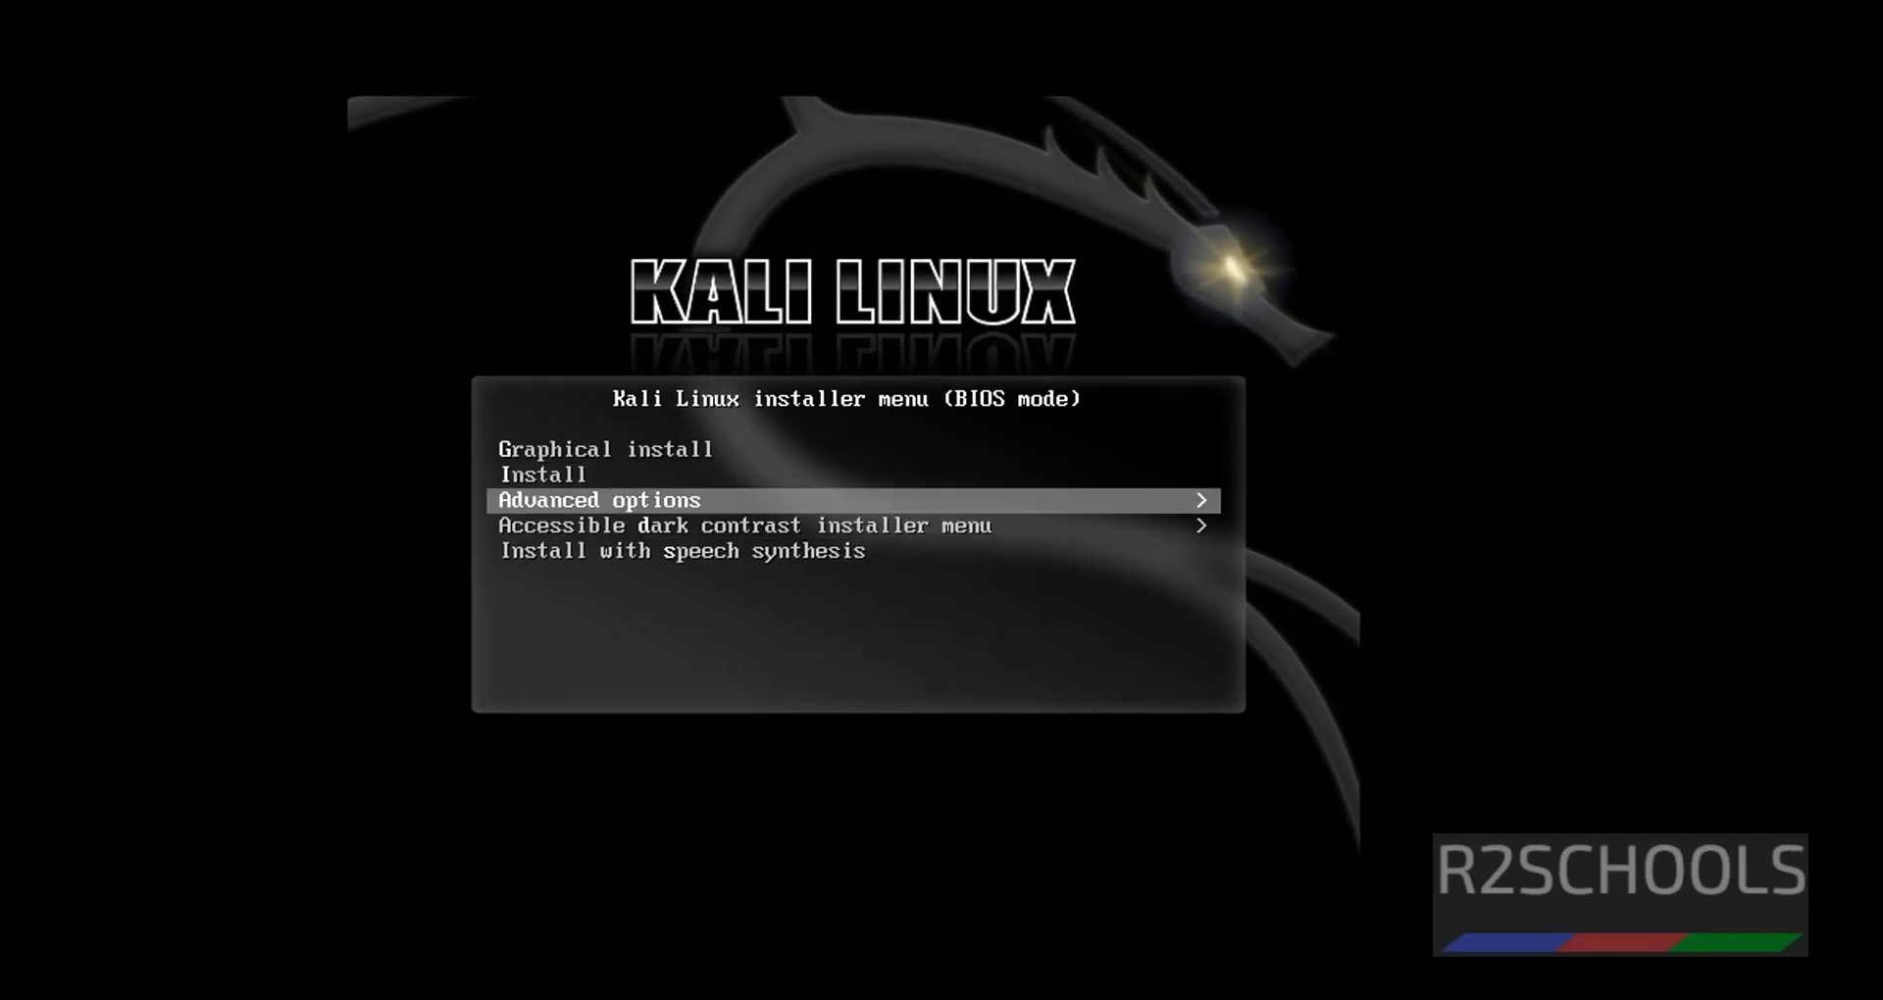
{"action": "key", "text": "Down"}
{"action": "key", "text": "Down"}
{"action": "key", "text": "Down"}
{"action": "key", "text": "Down"}
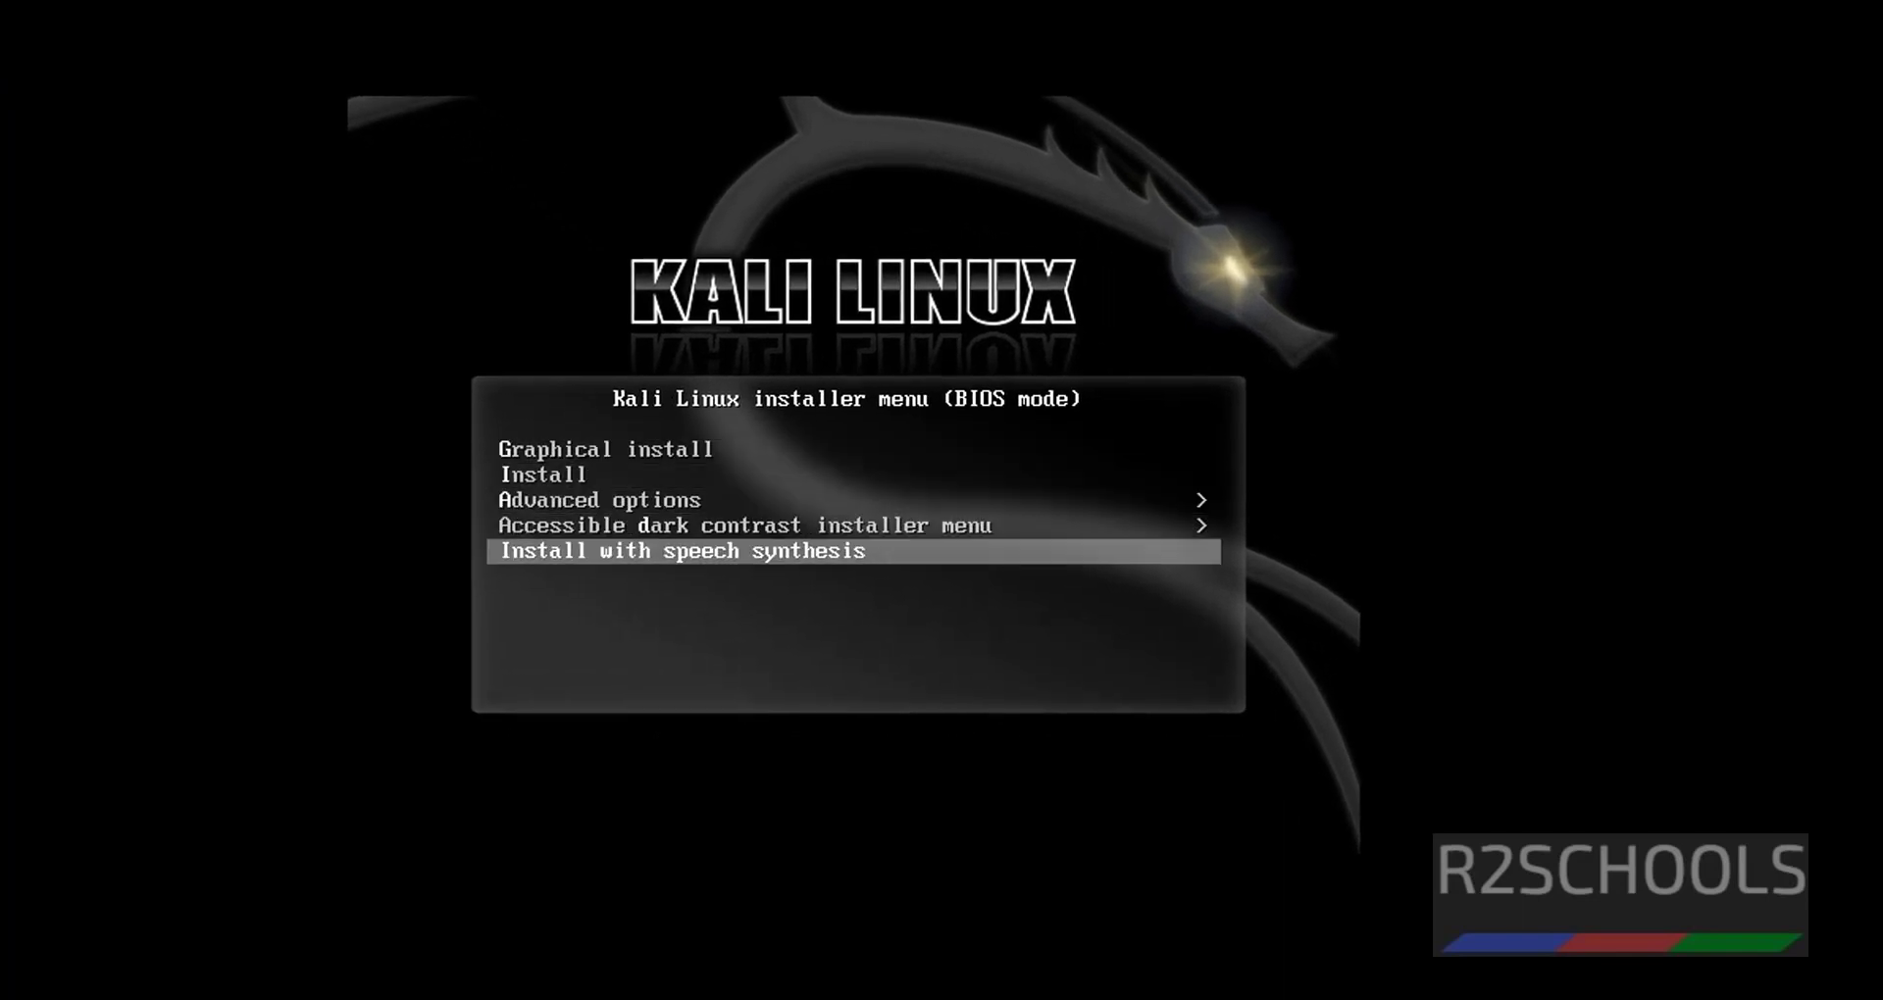
{"action": "key", "text": "Up"}
{"action": "key", "text": "Up"}
{"action": "key", "text": "Up"}
{"action": "key", "text": "Up"}
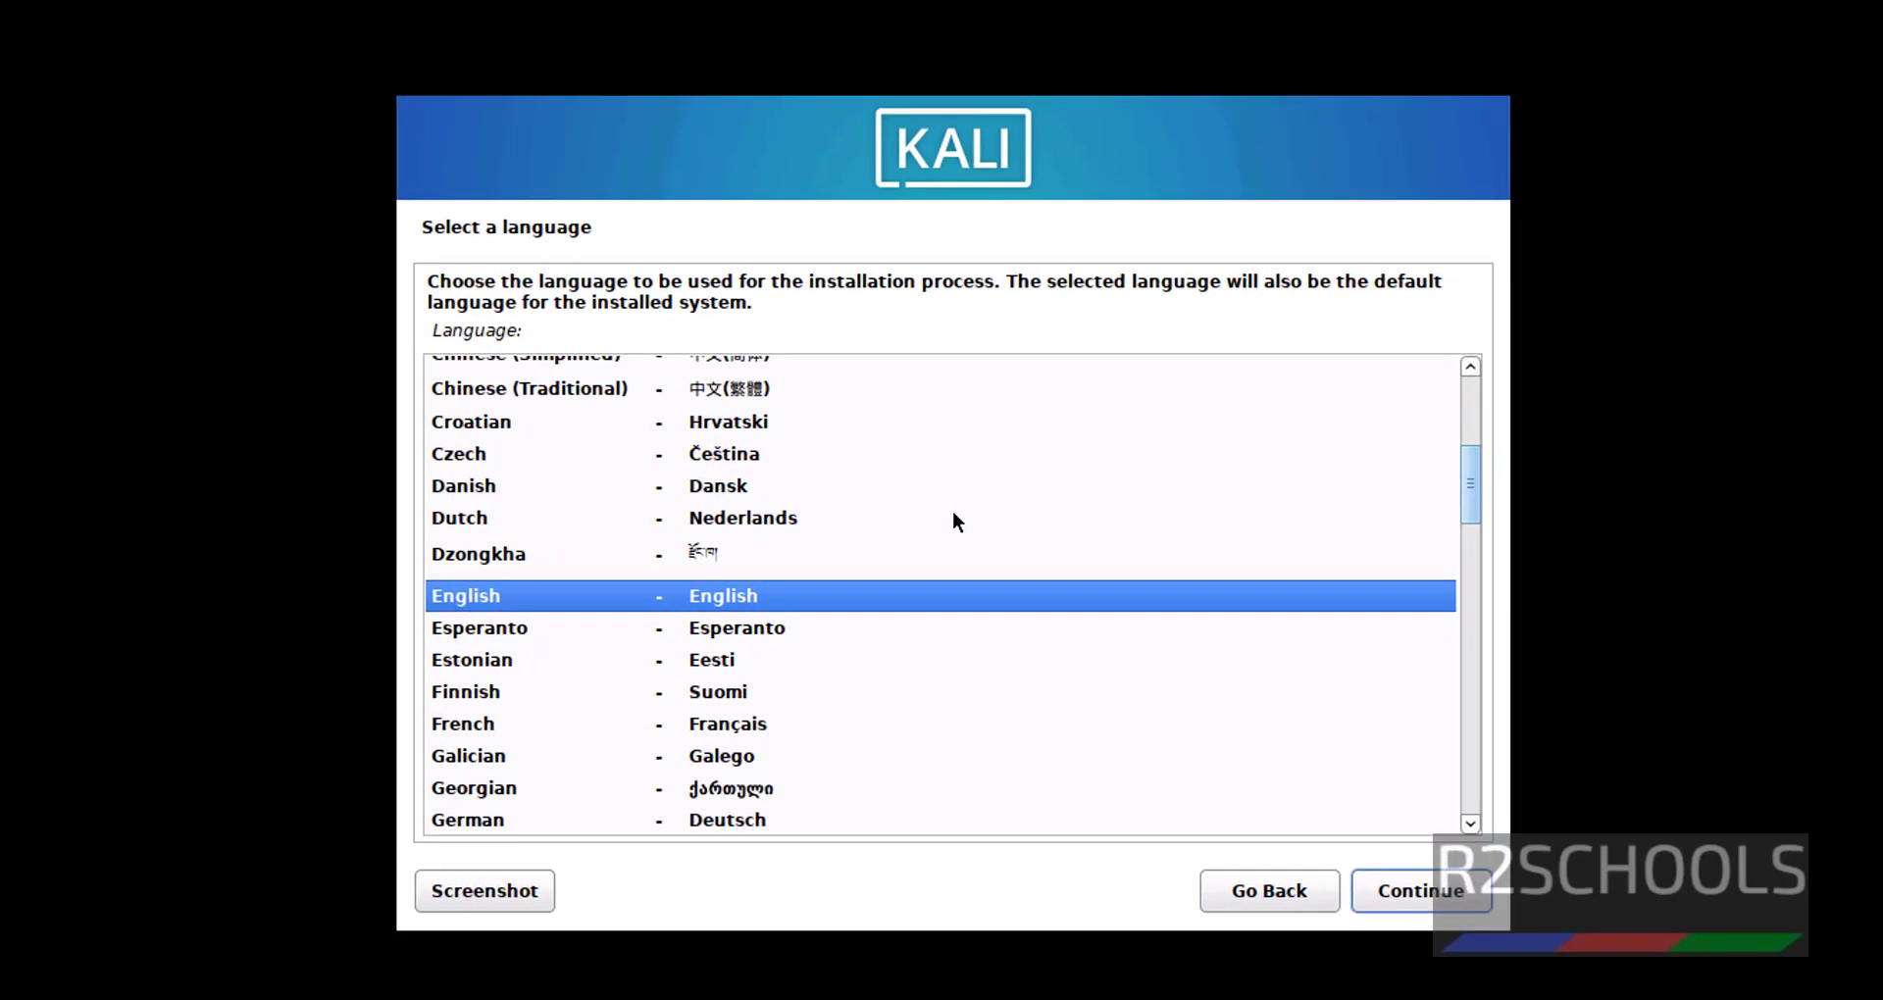
Accept English, United States, and the American English keymap in the installer.
{"action": "left_click", "coordinate": [1418, 893]}
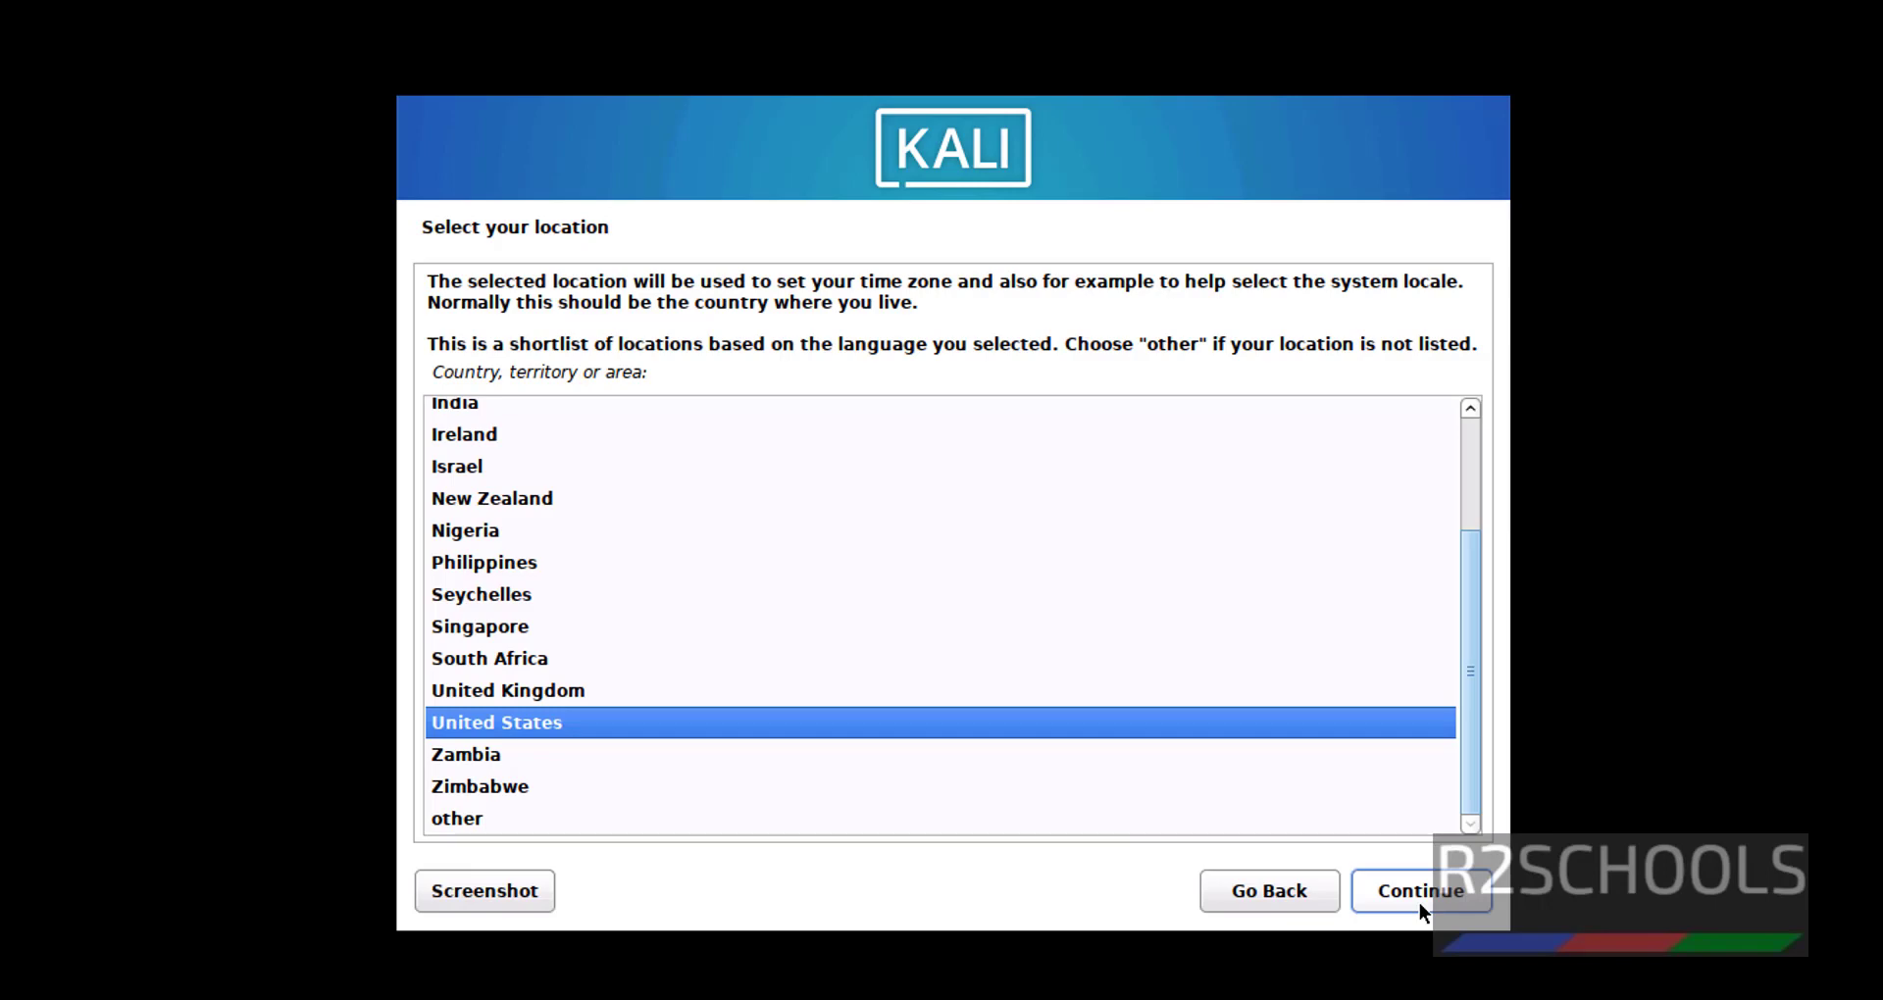
{"action": "left_click", "coordinate": [1419, 903]}
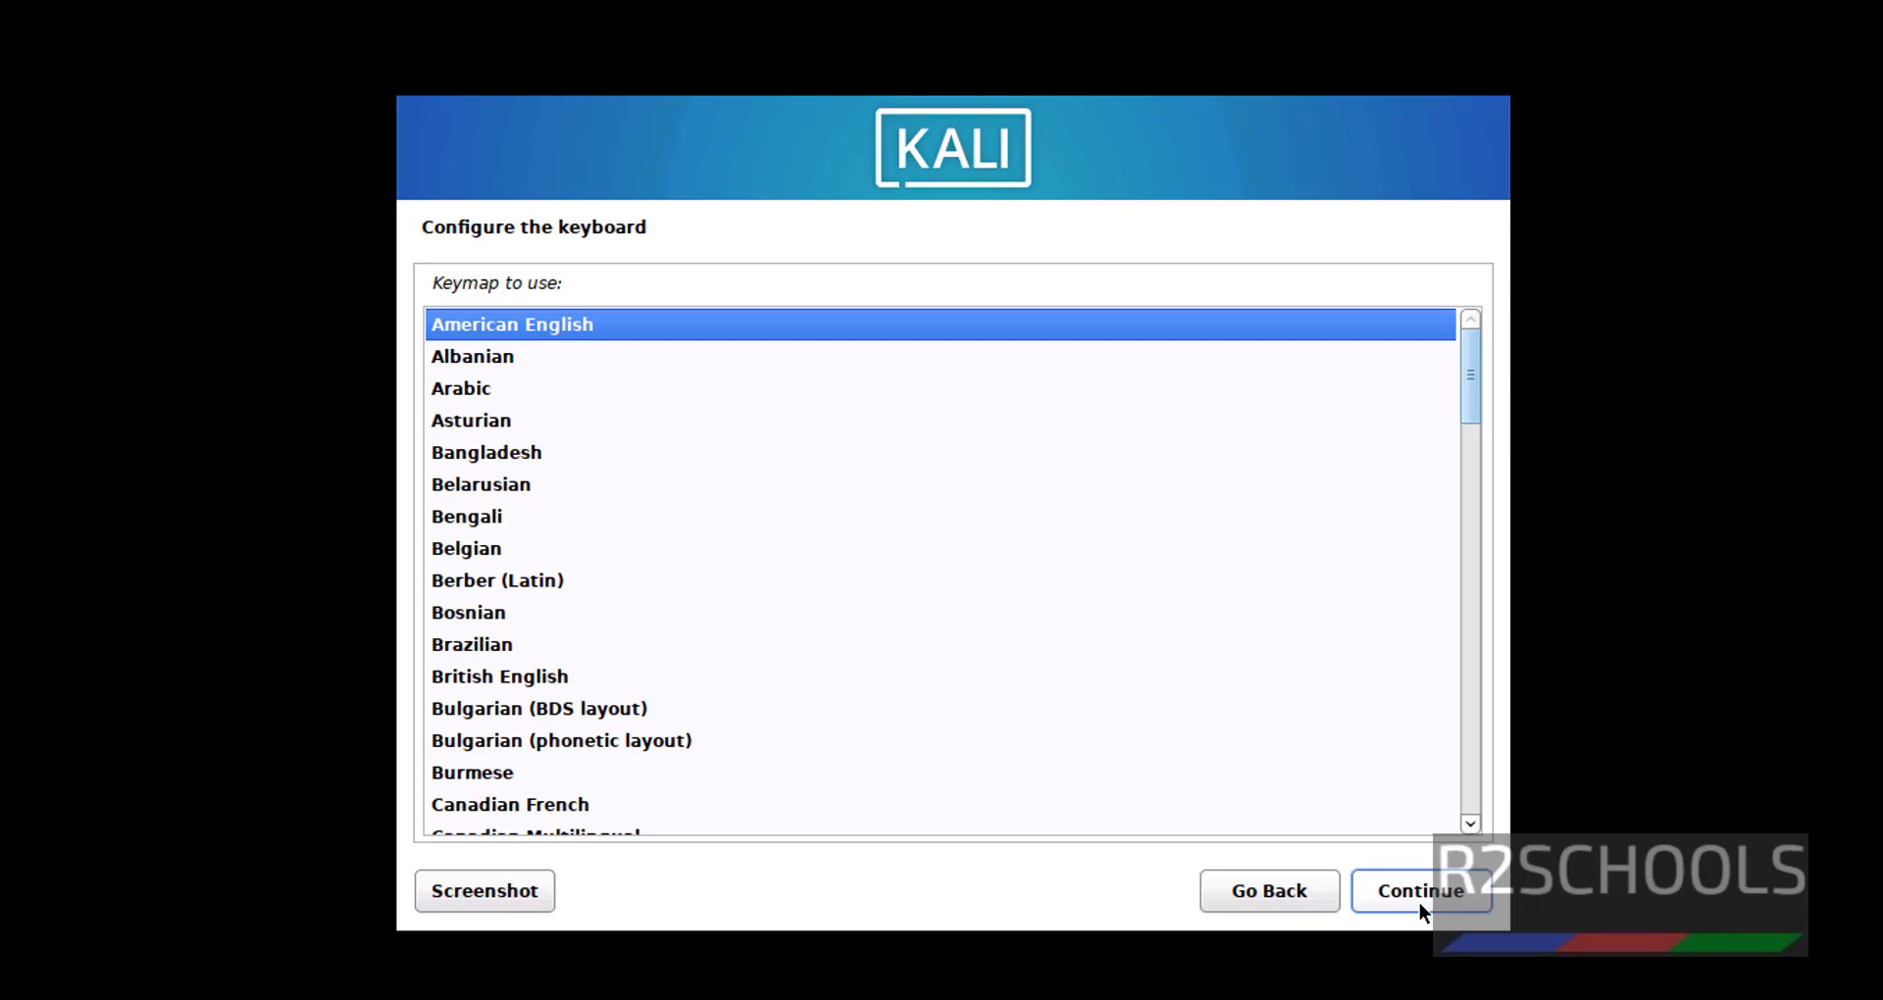
{"action": "left_click", "coordinate": [1419, 904]}
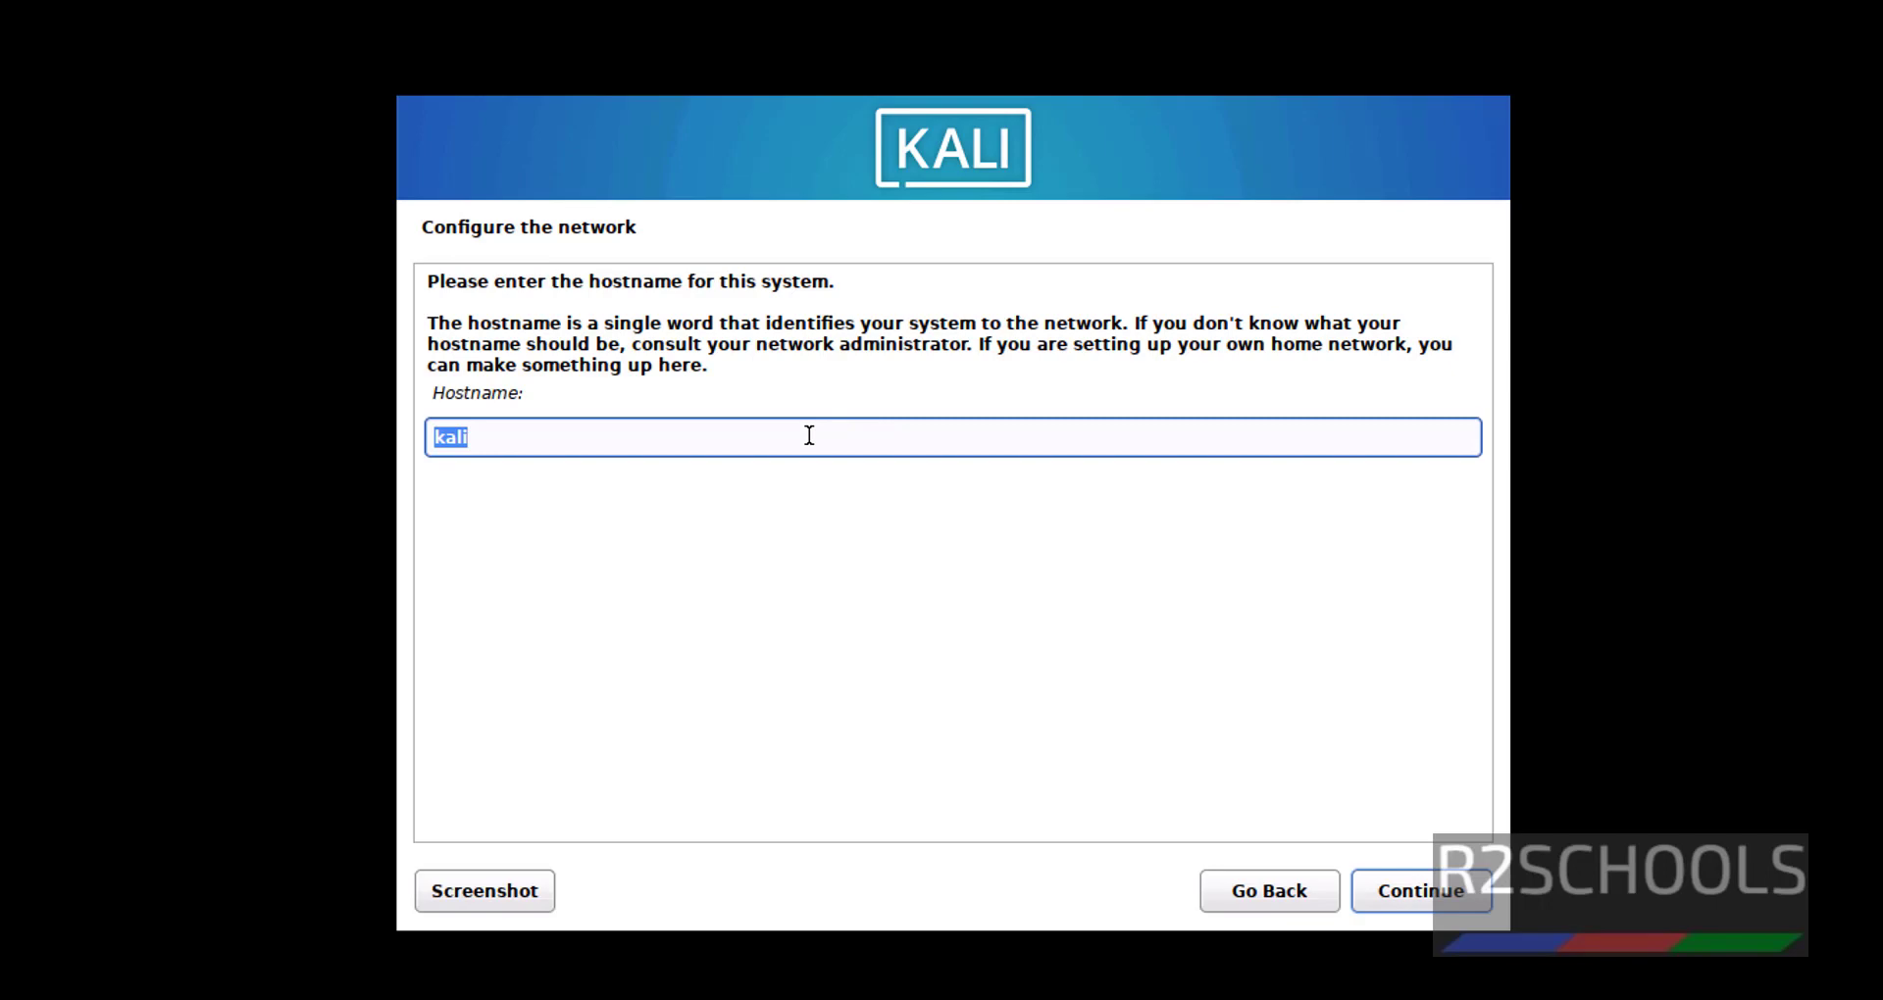
Replace the default hostname 'kali' with kali2023 and proceed to the domain name page.
{"action": "key", "text": "BackSpace"}
{"action": "type", "text": "kali2023"}
{"action": "left_click", "coordinate": [1392, 890]}
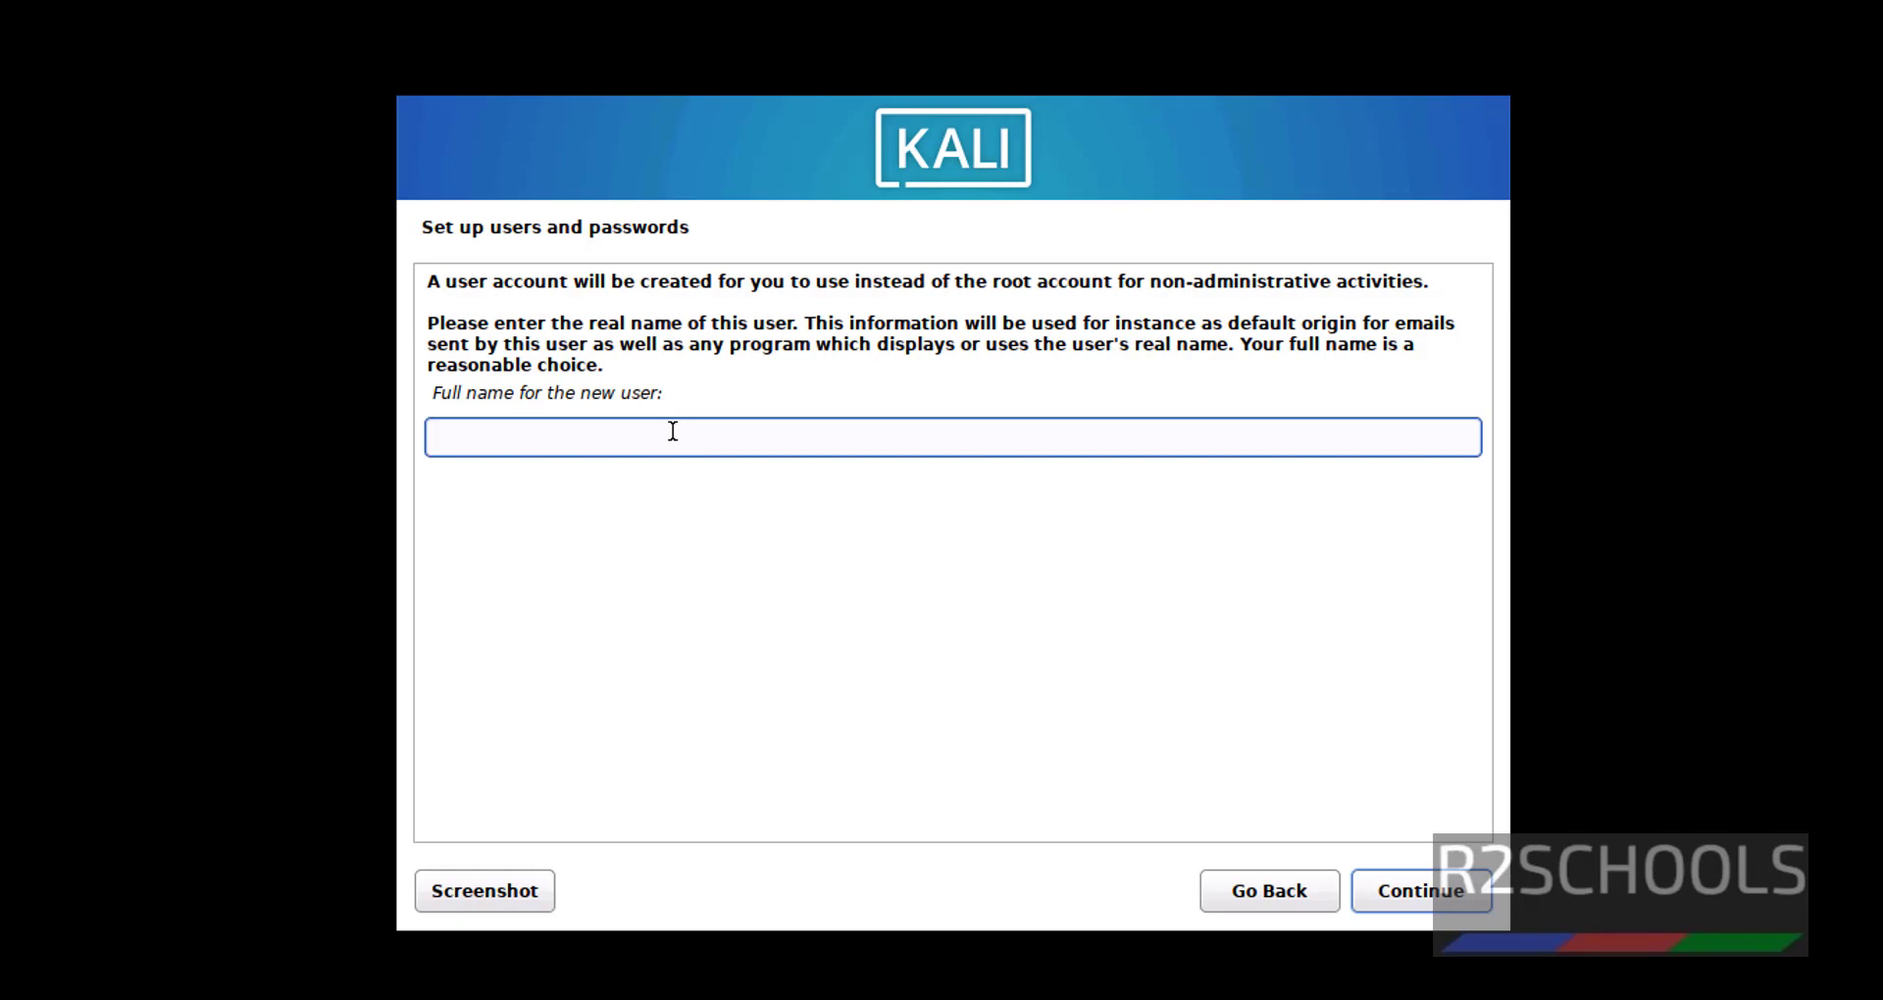
Enter the new user's full name and keep the suggested account username.
{"action": "left_click", "coordinate": [1439, 896]}
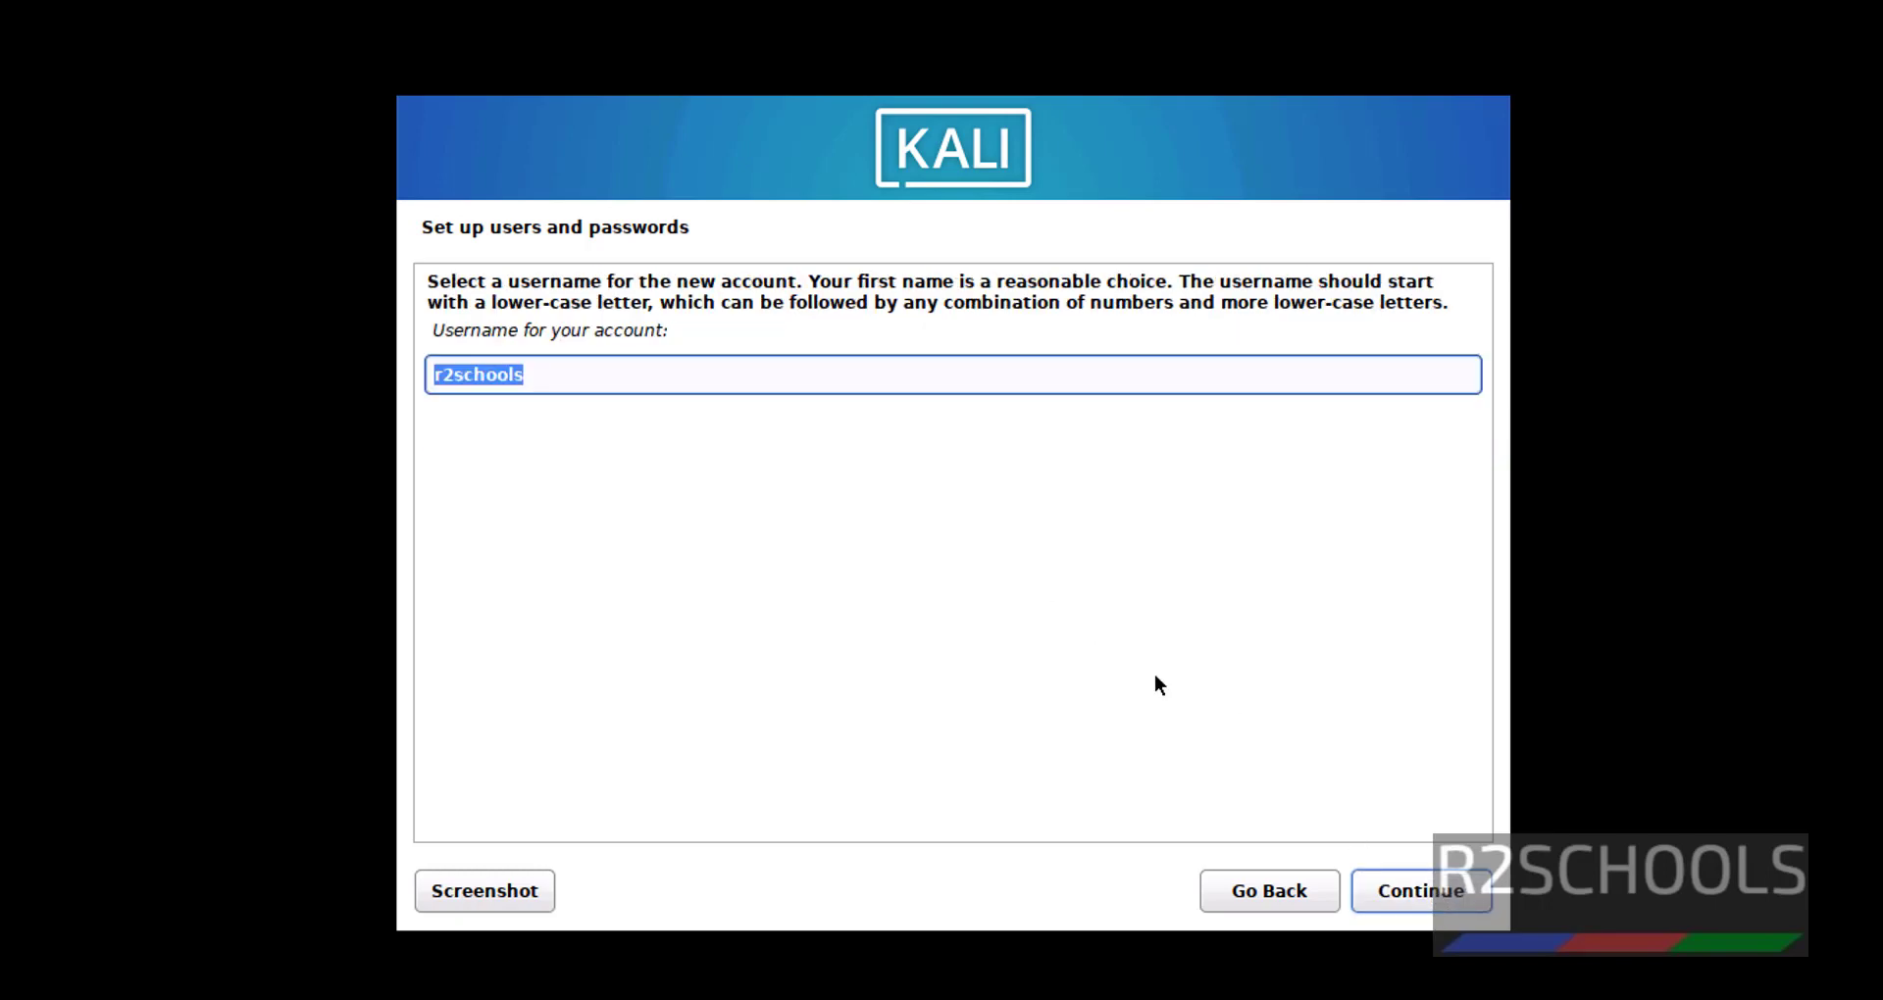
{"action": "left_click", "coordinate": [703, 373]}
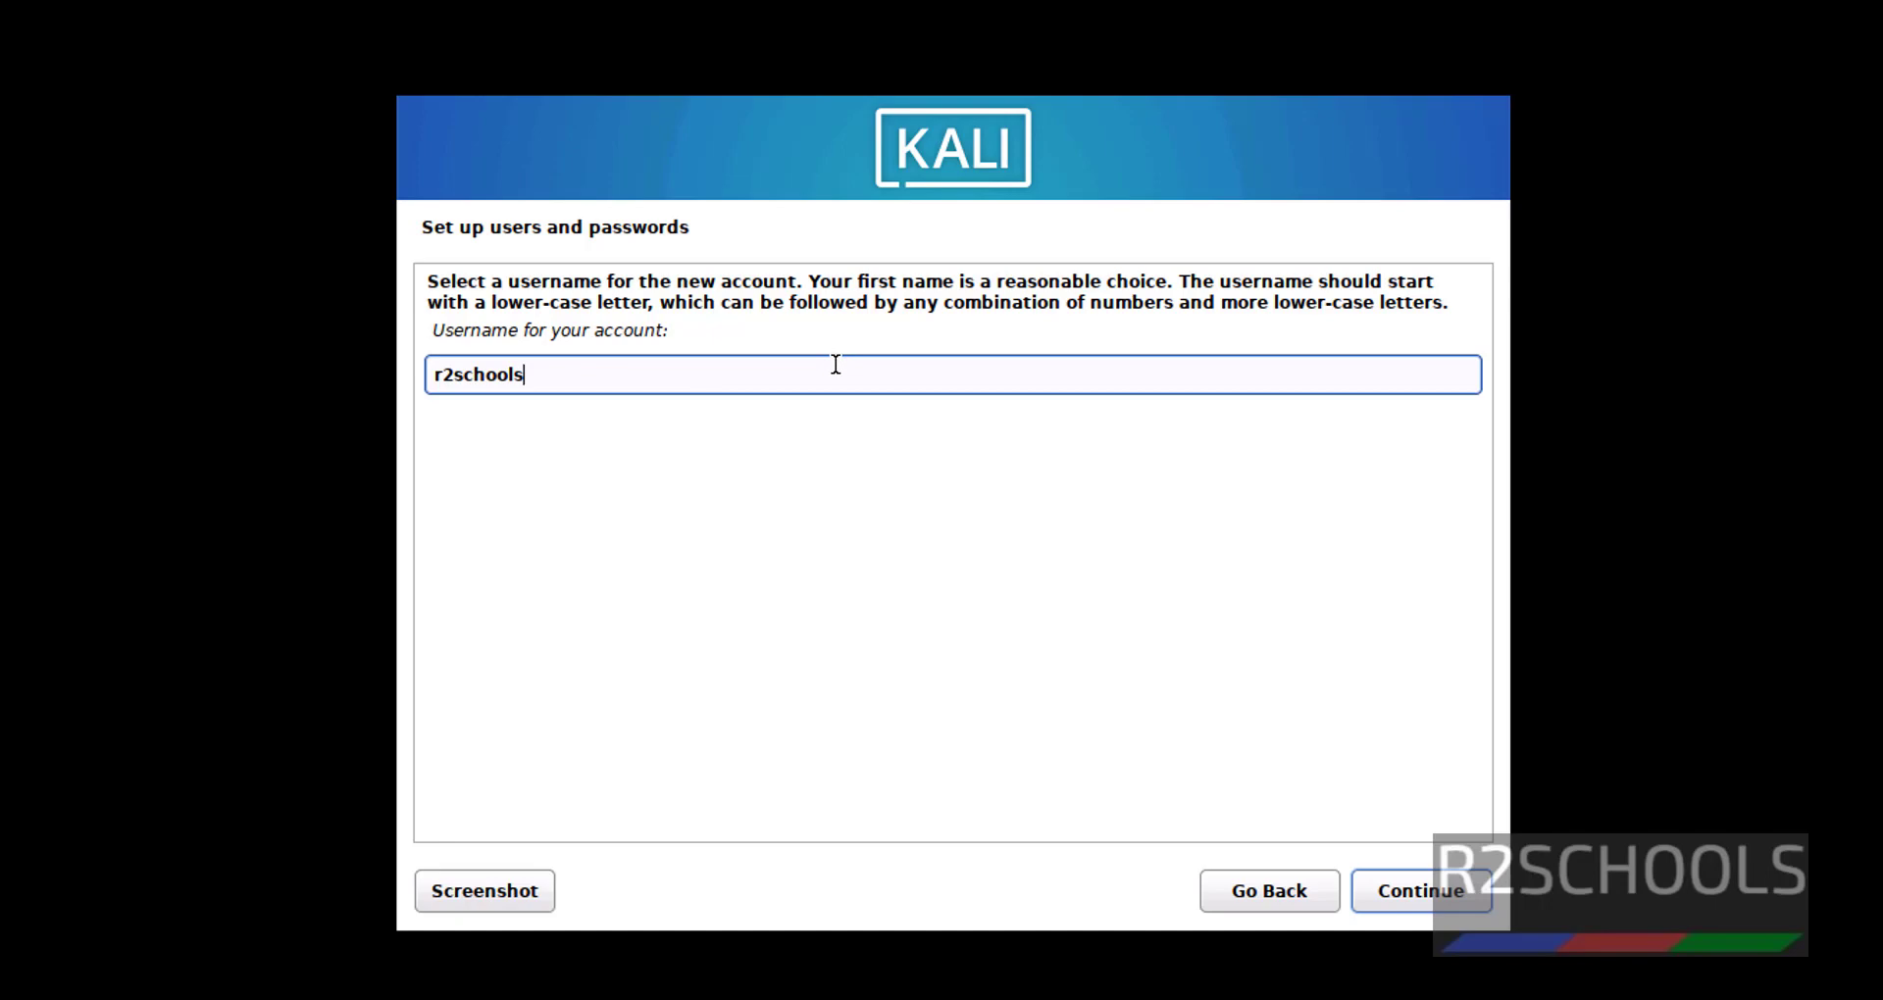
{"action": "left_click", "coordinate": [1408, 888]}
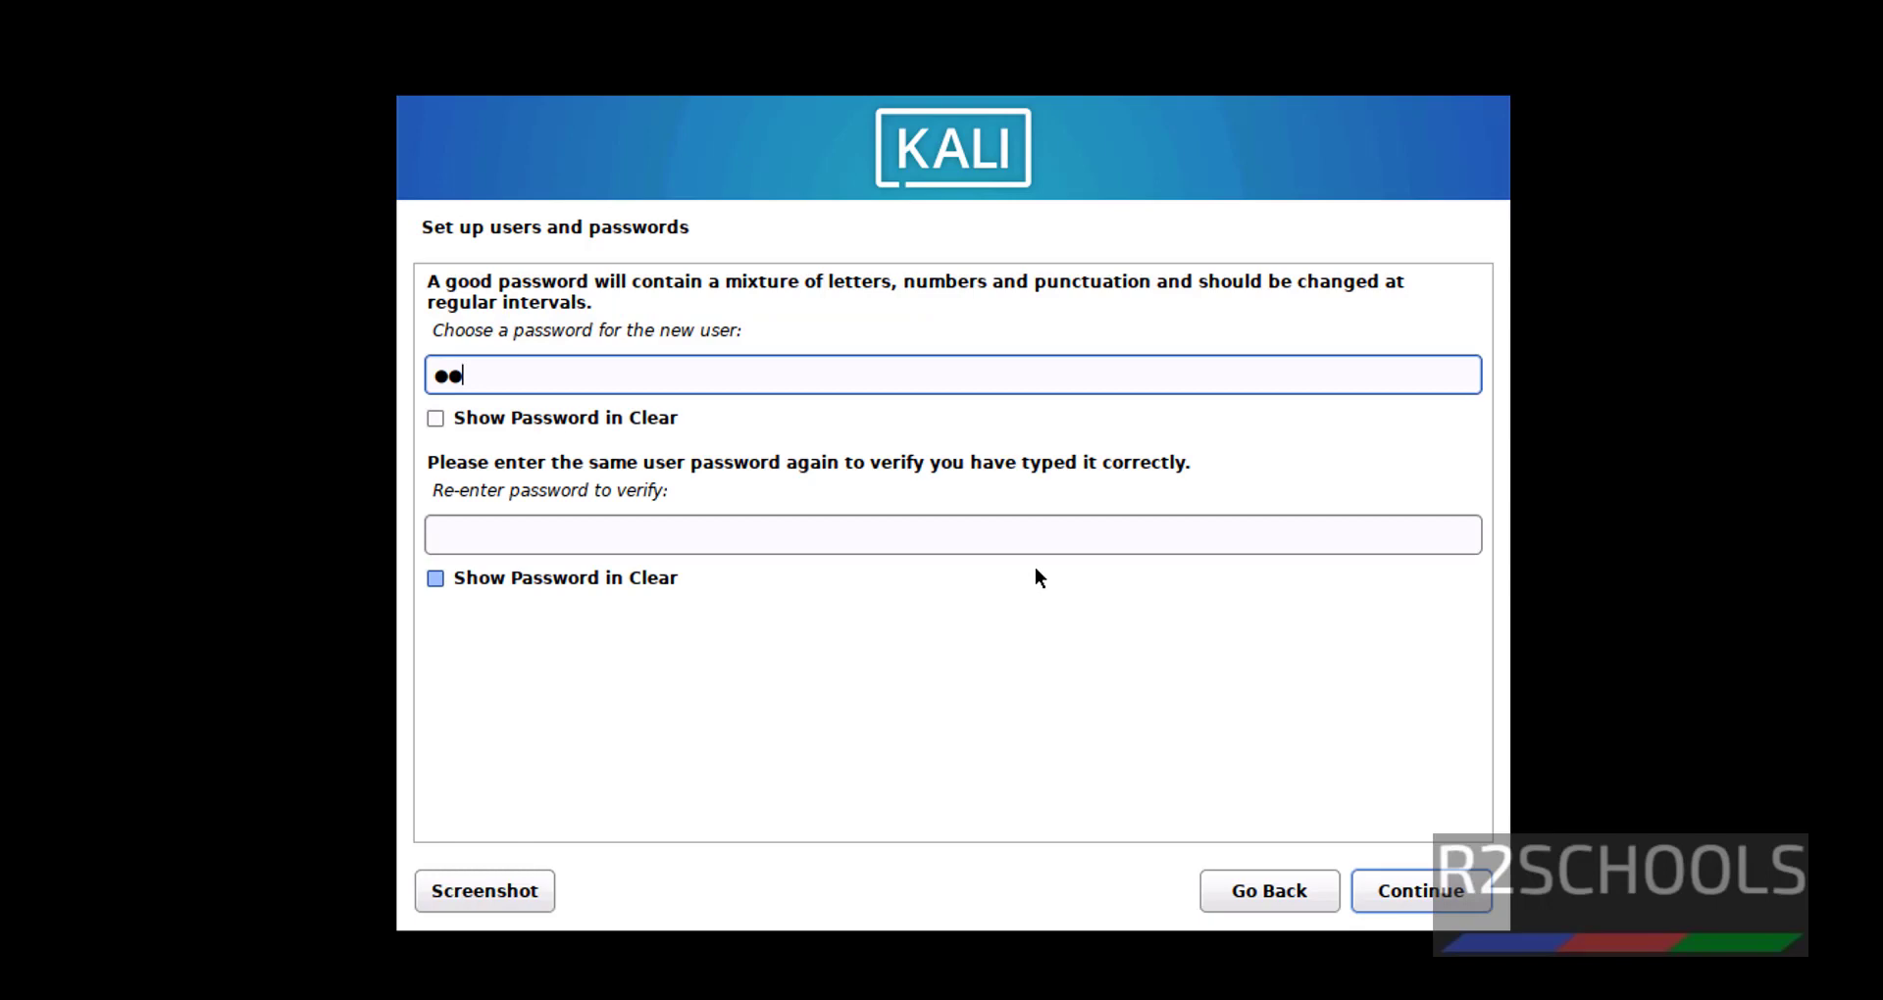
Type the account password and repeat it in the verification field.
{"action": "key", "text": "Tab"}
{"action": "key", "text": "Tab"}
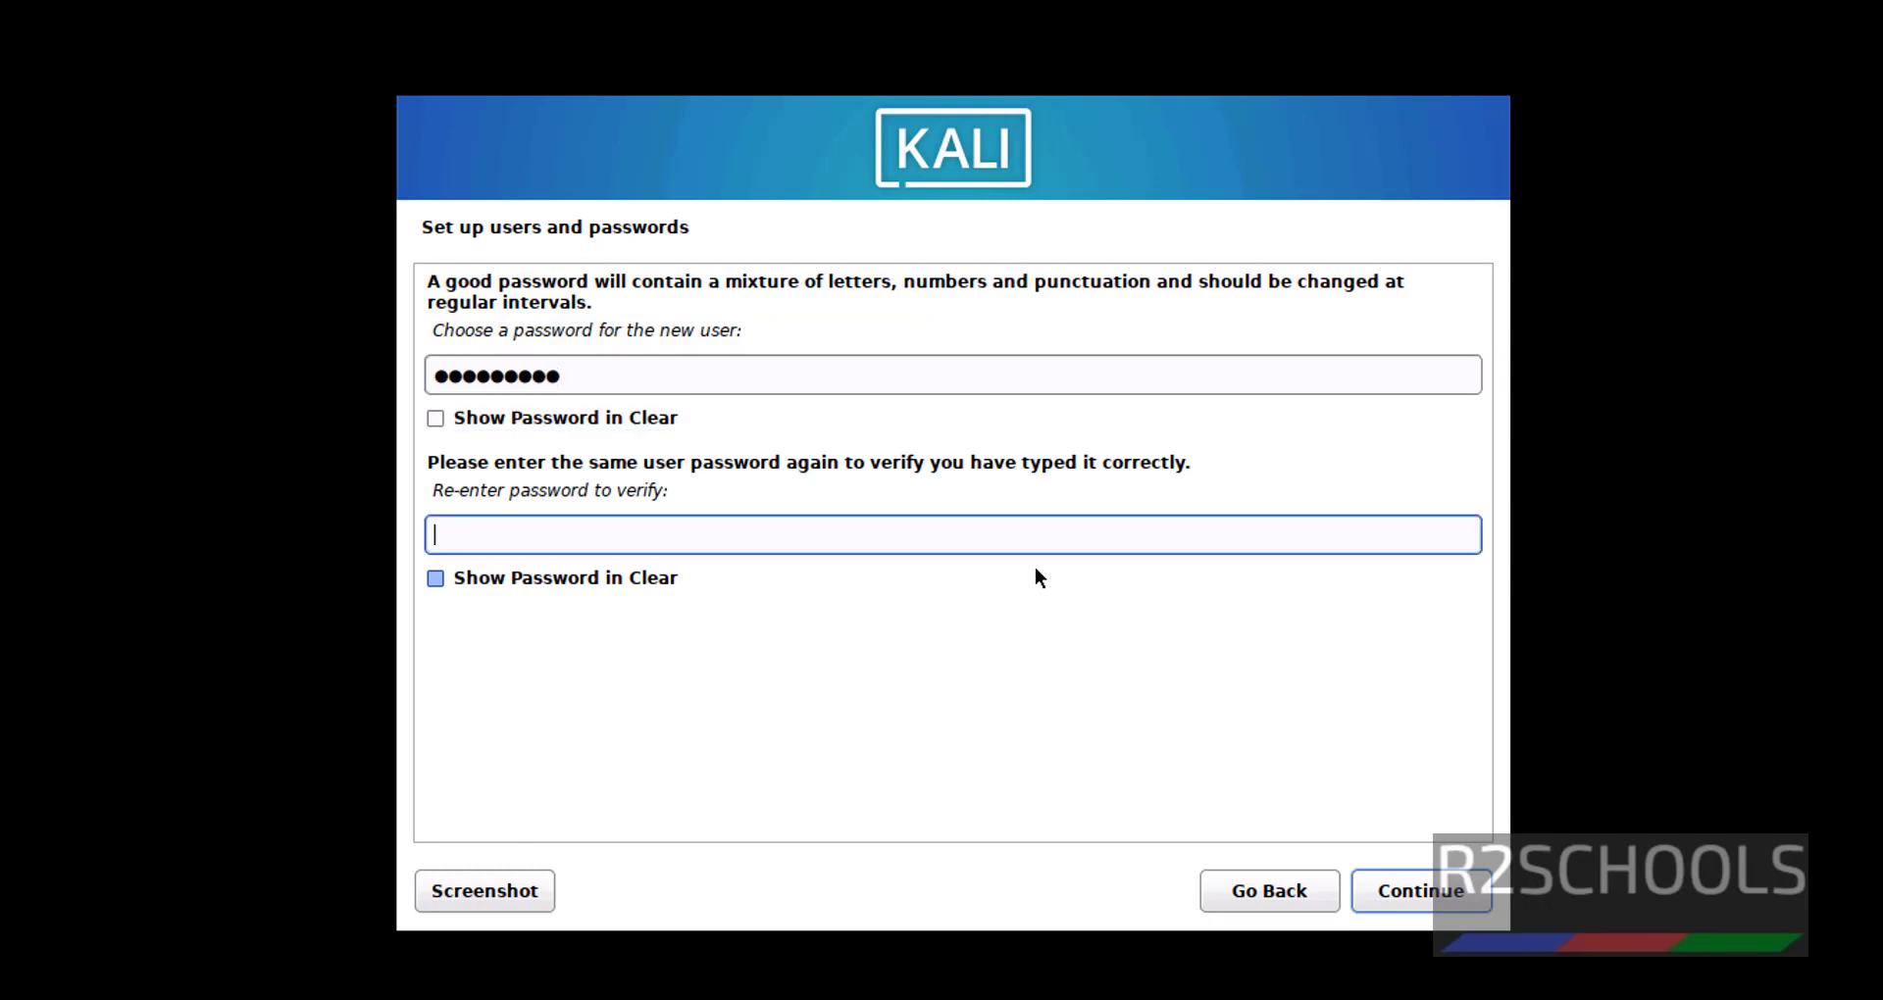
Submit the password, keep Eastern time, and guided-partition the entire single disk.
{"action": "left_click", "coordinate": [1392, 879]}
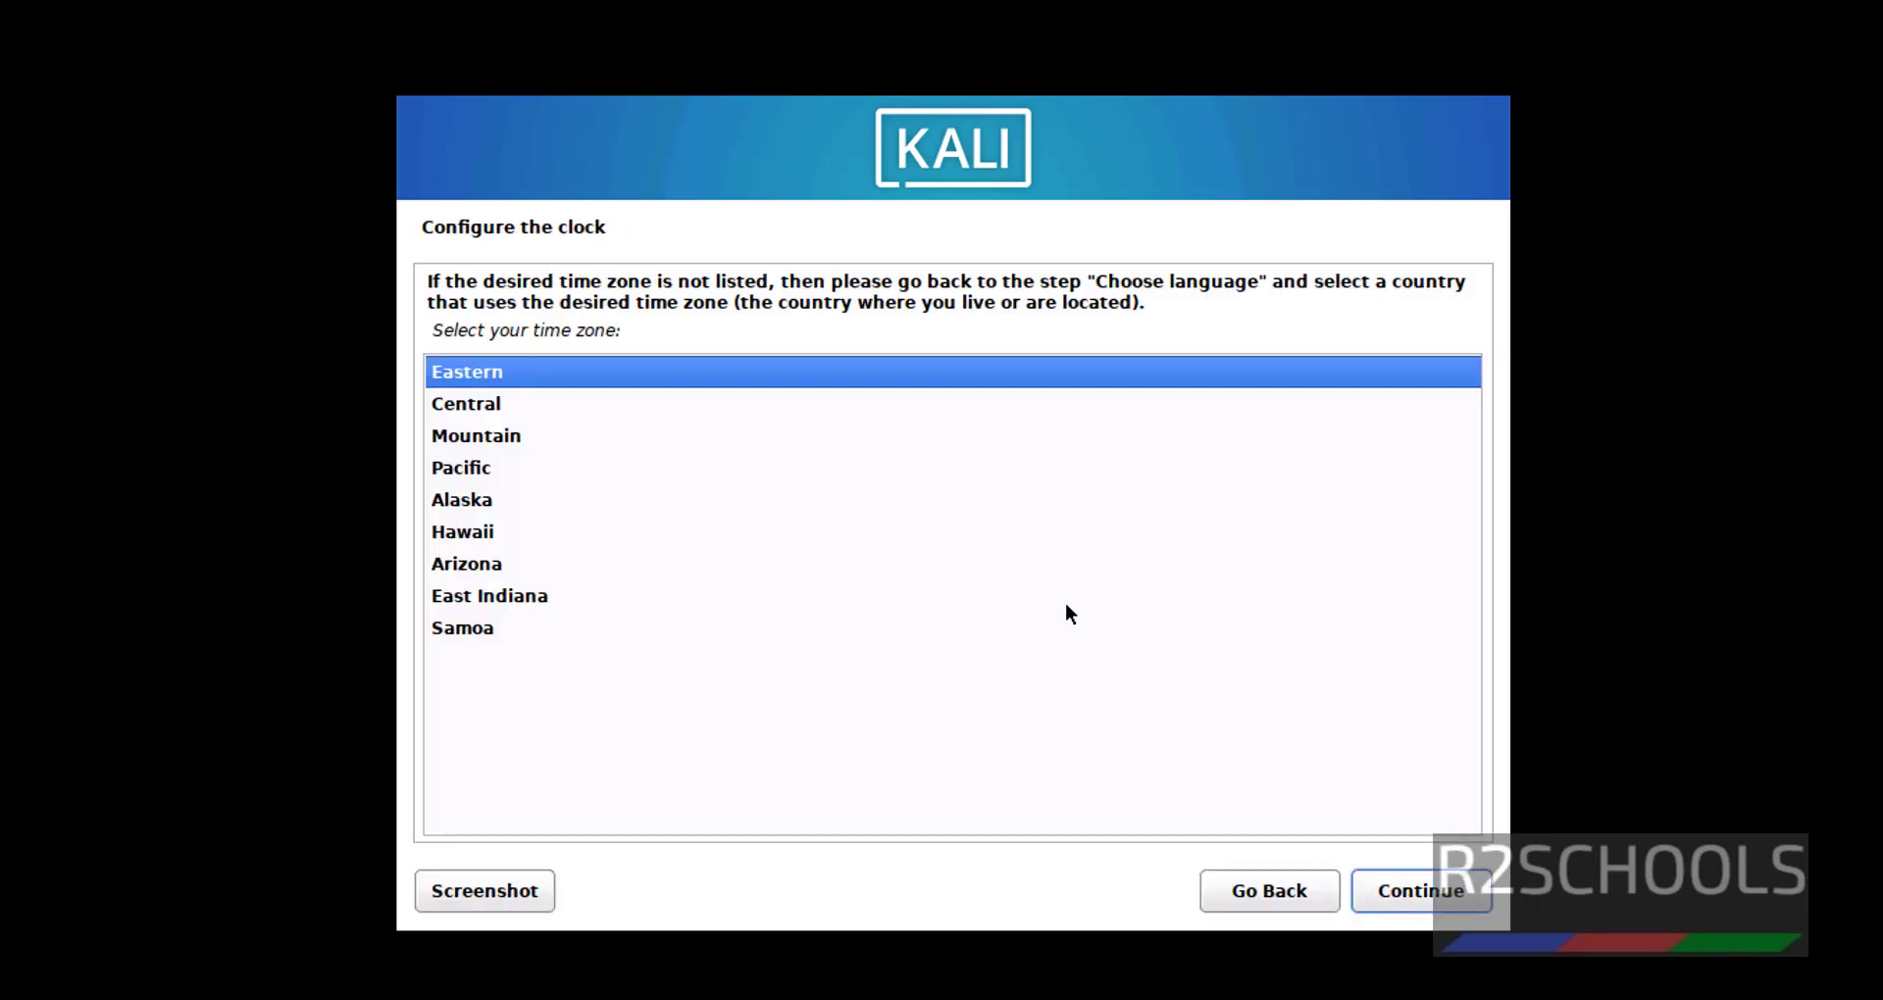
{"action": "left_click", "coordinate": [1415, 895]}
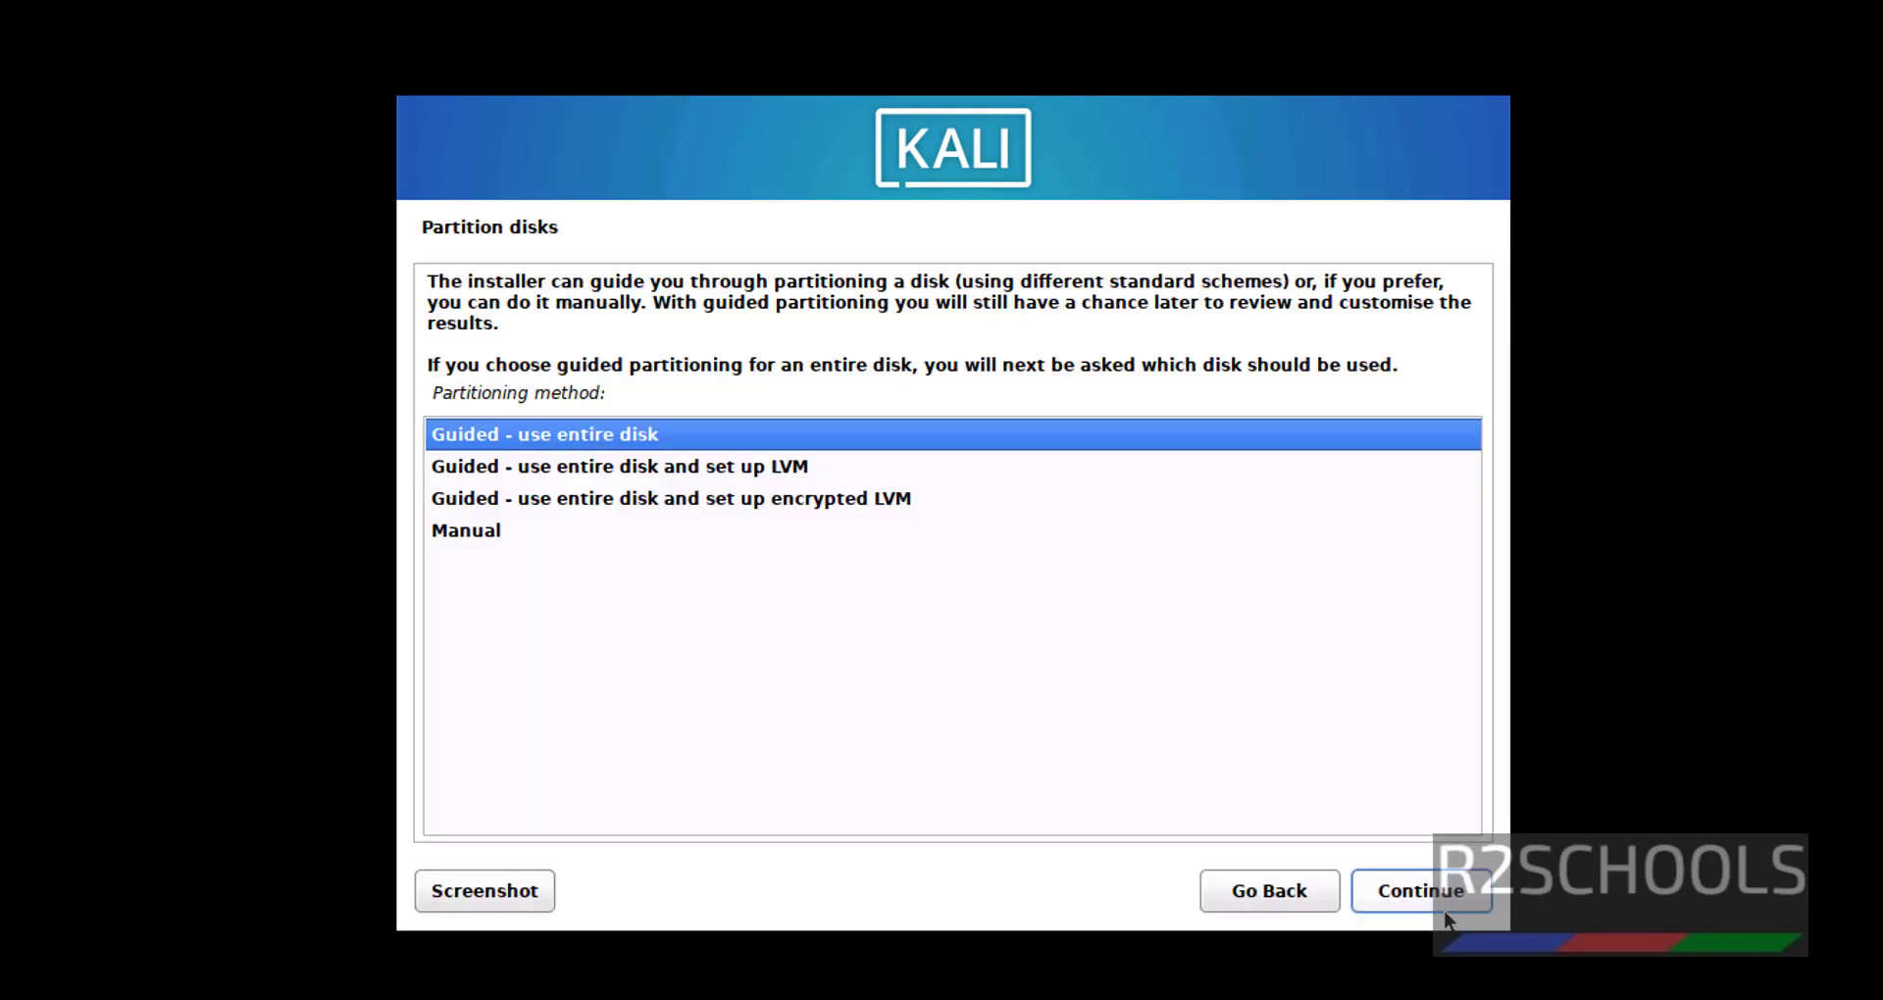
{"action": "left_click", "coordinate": [1445, 910]}
{"action": "left_click", "coordinate": [1446, 904]}
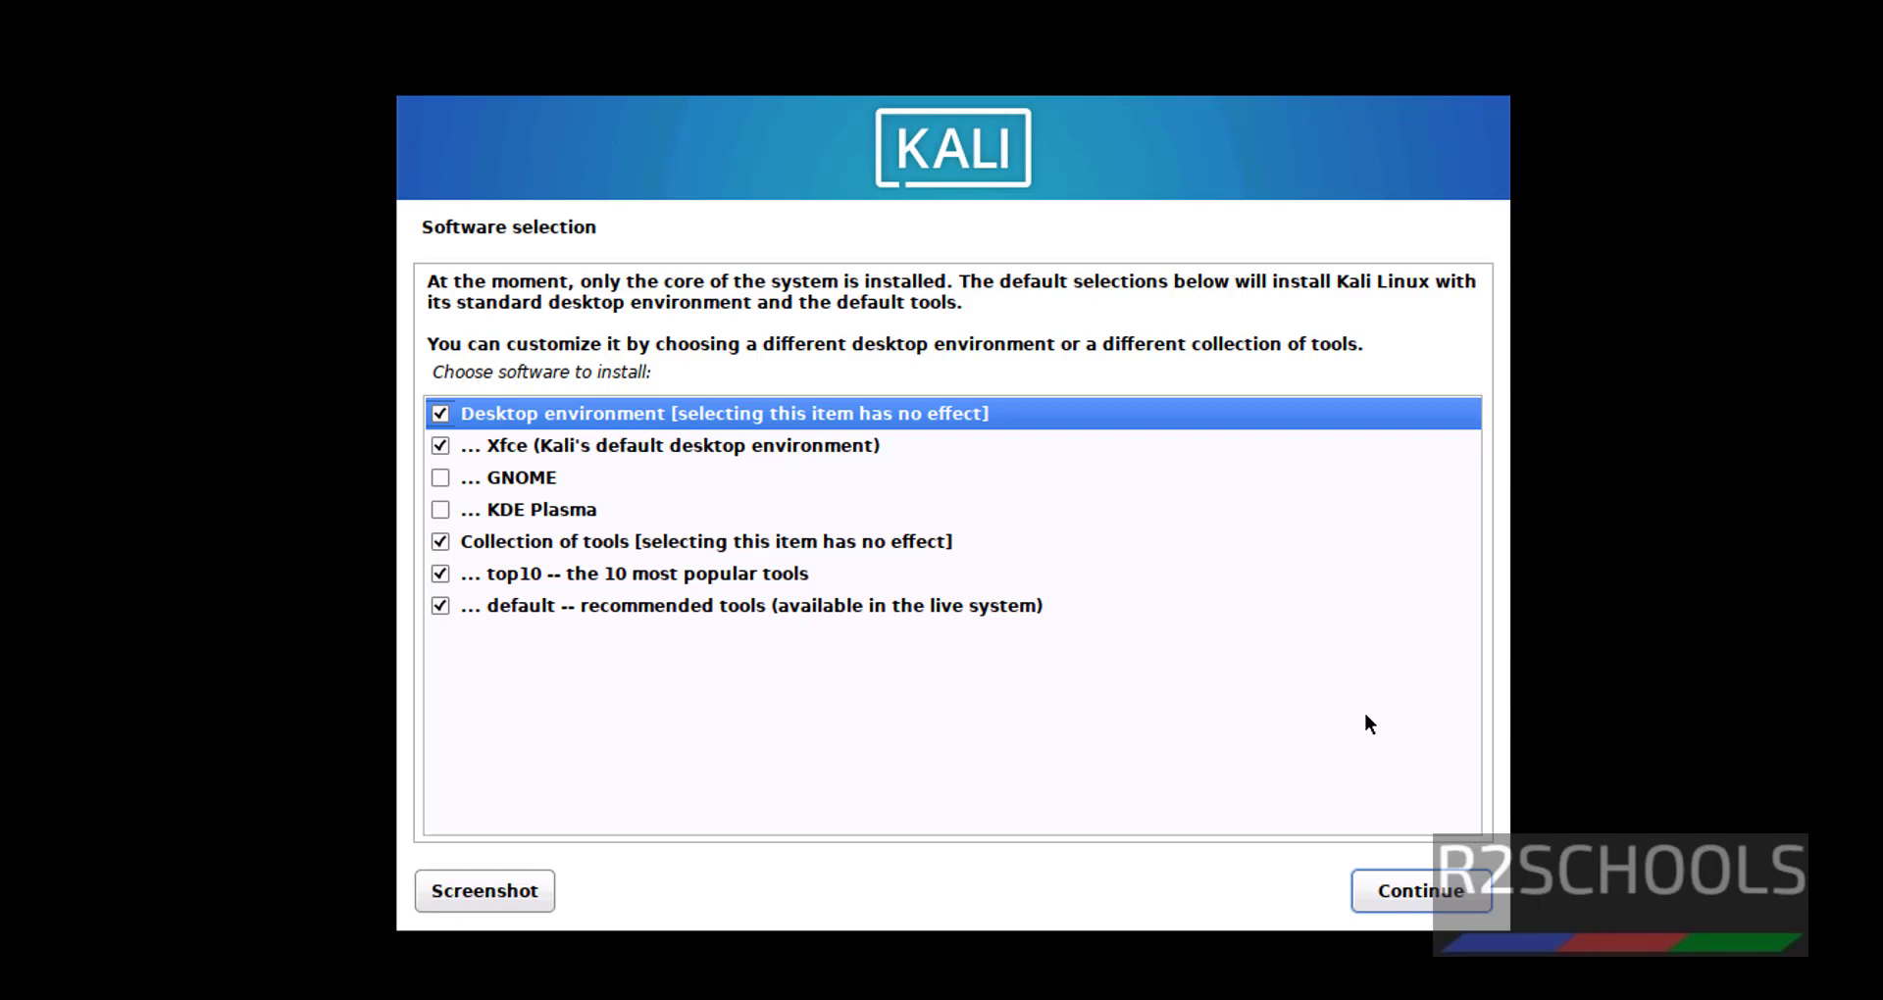
Leave GNOME and KDE Plasma unticked and install the default Xfce software selection.
{"action": "left_click", "coordinate": [537, 480]}
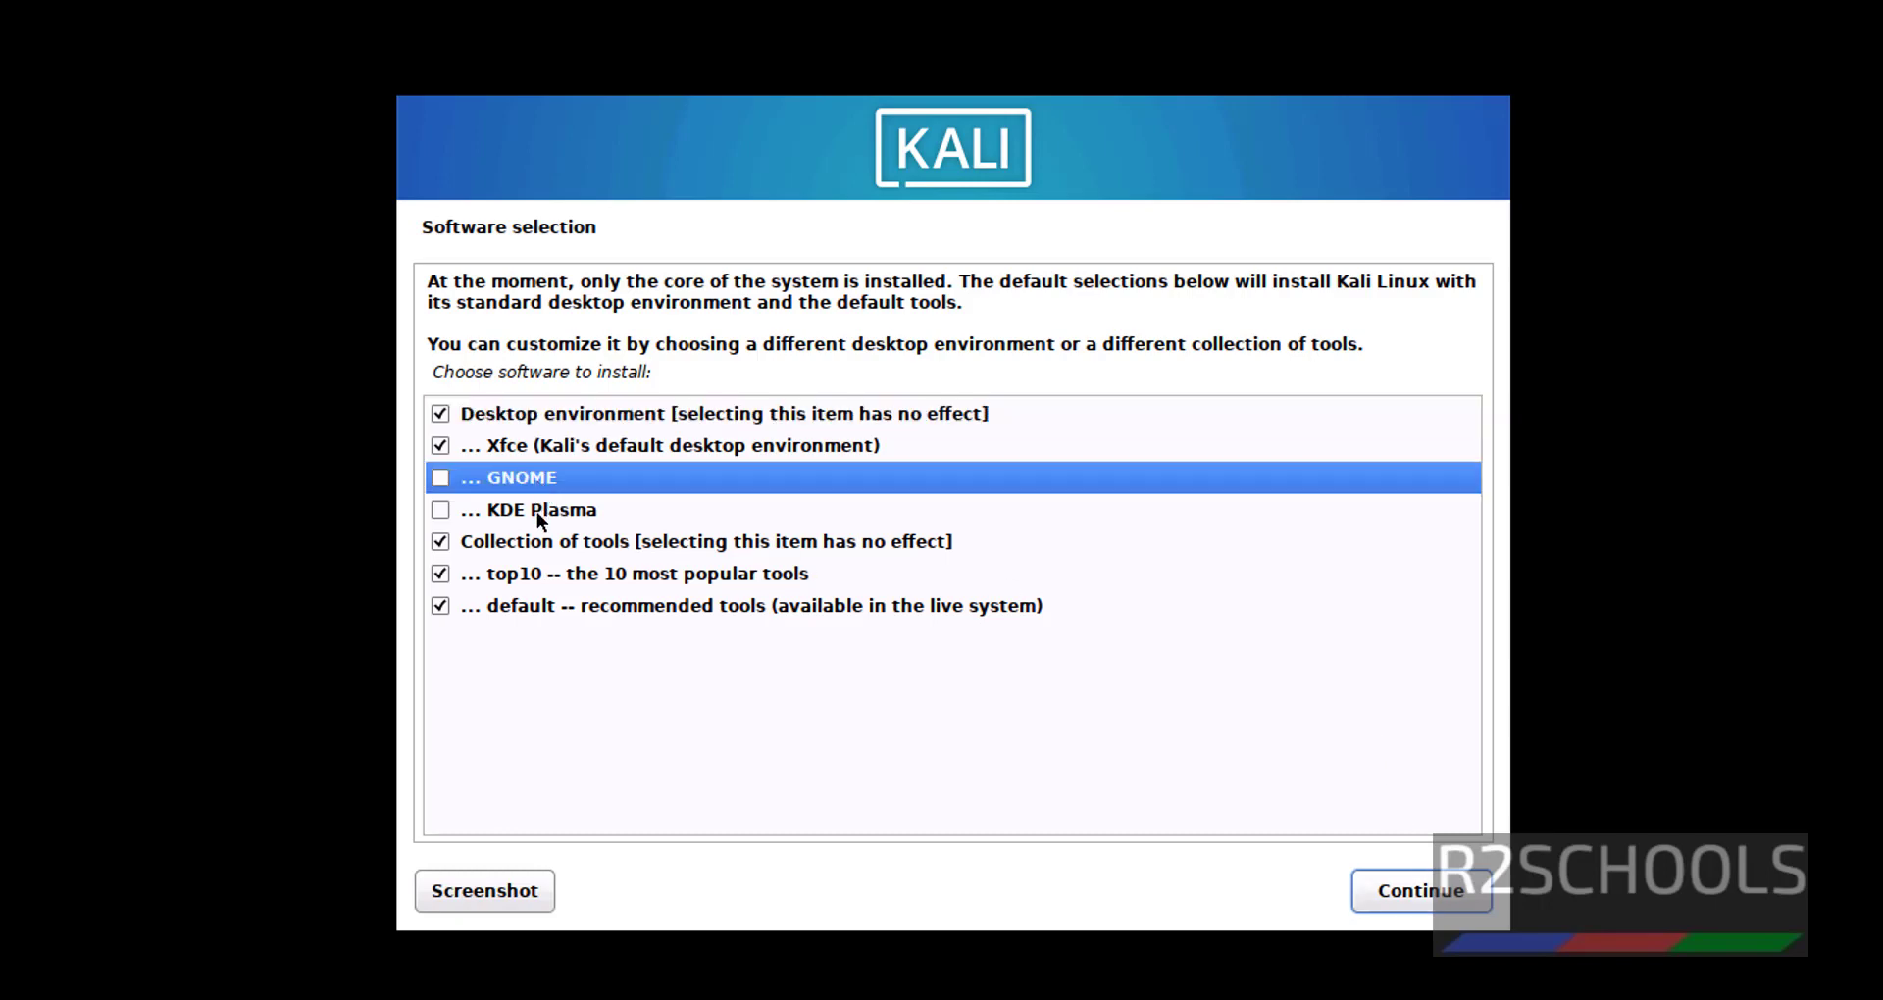
{"action": "left_click", "coordinate": [537, 510]}
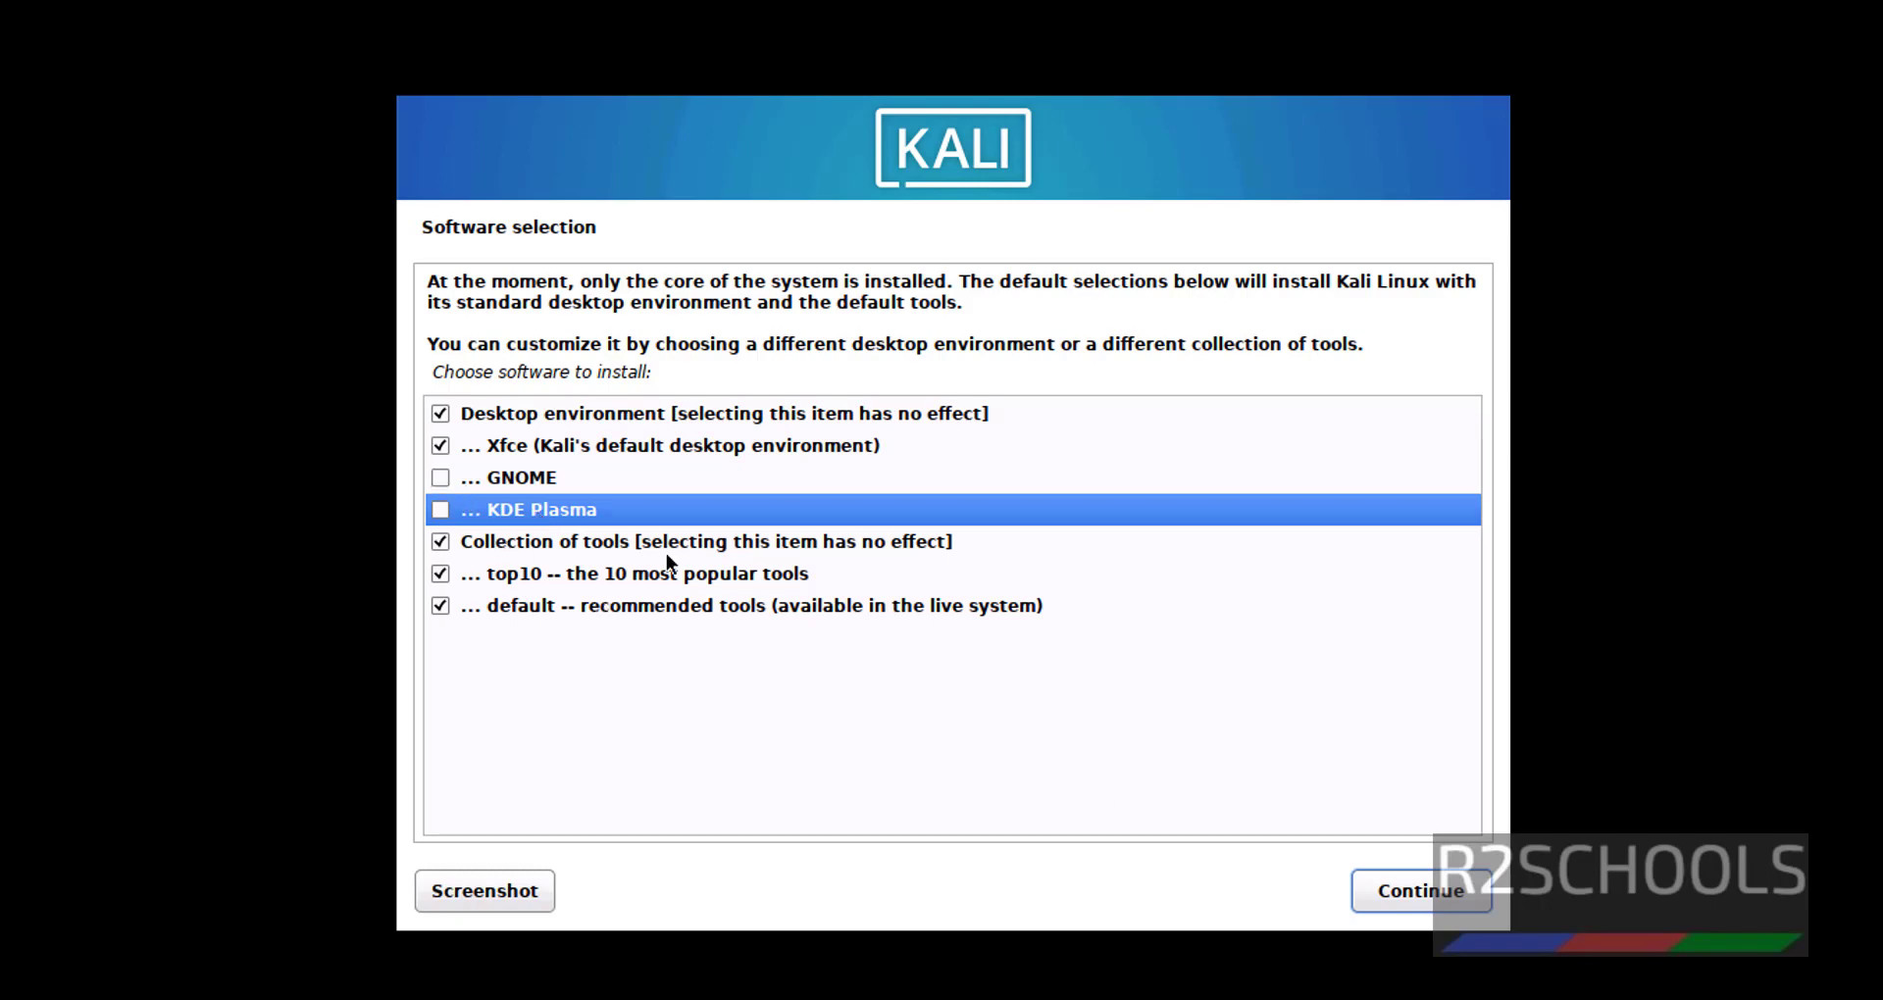
{"action": "left_click", "coordinate": [1378, 889]}
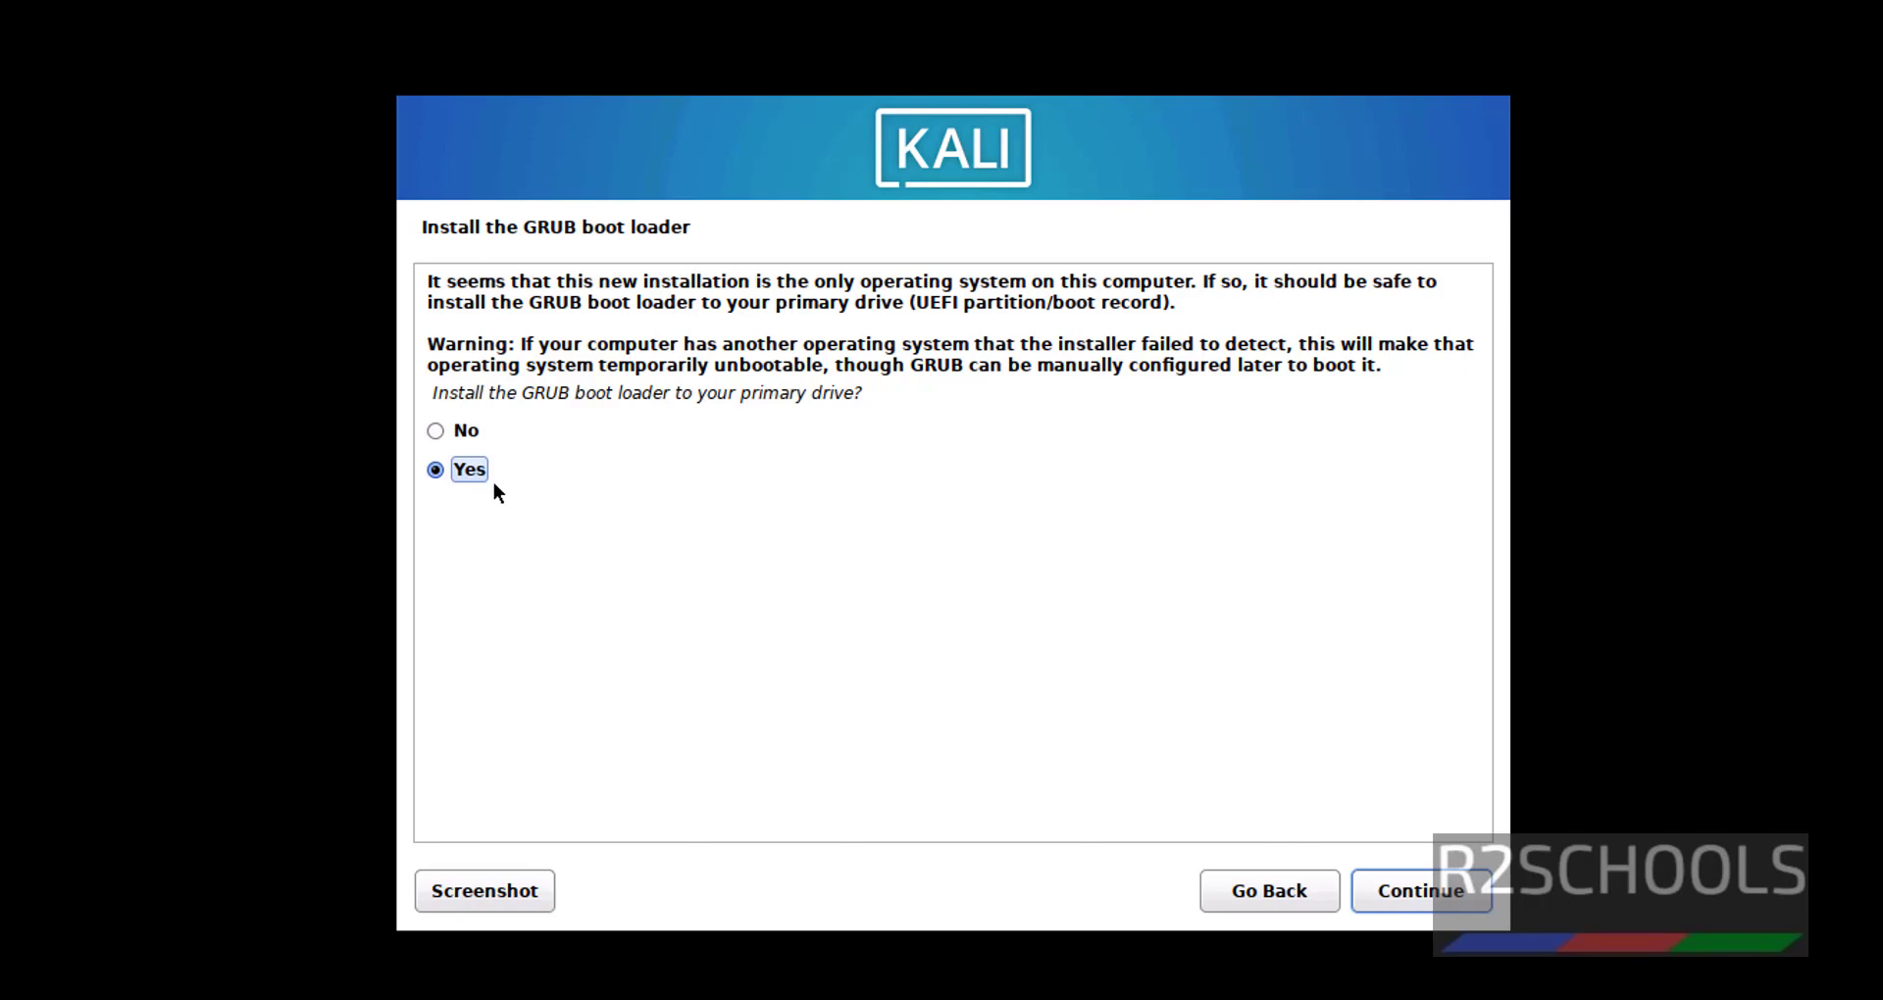
Agree to install GRUB and put the boot loader on /dev/sda.
{"action": "left_click", "coordinate": [1434, 901]}
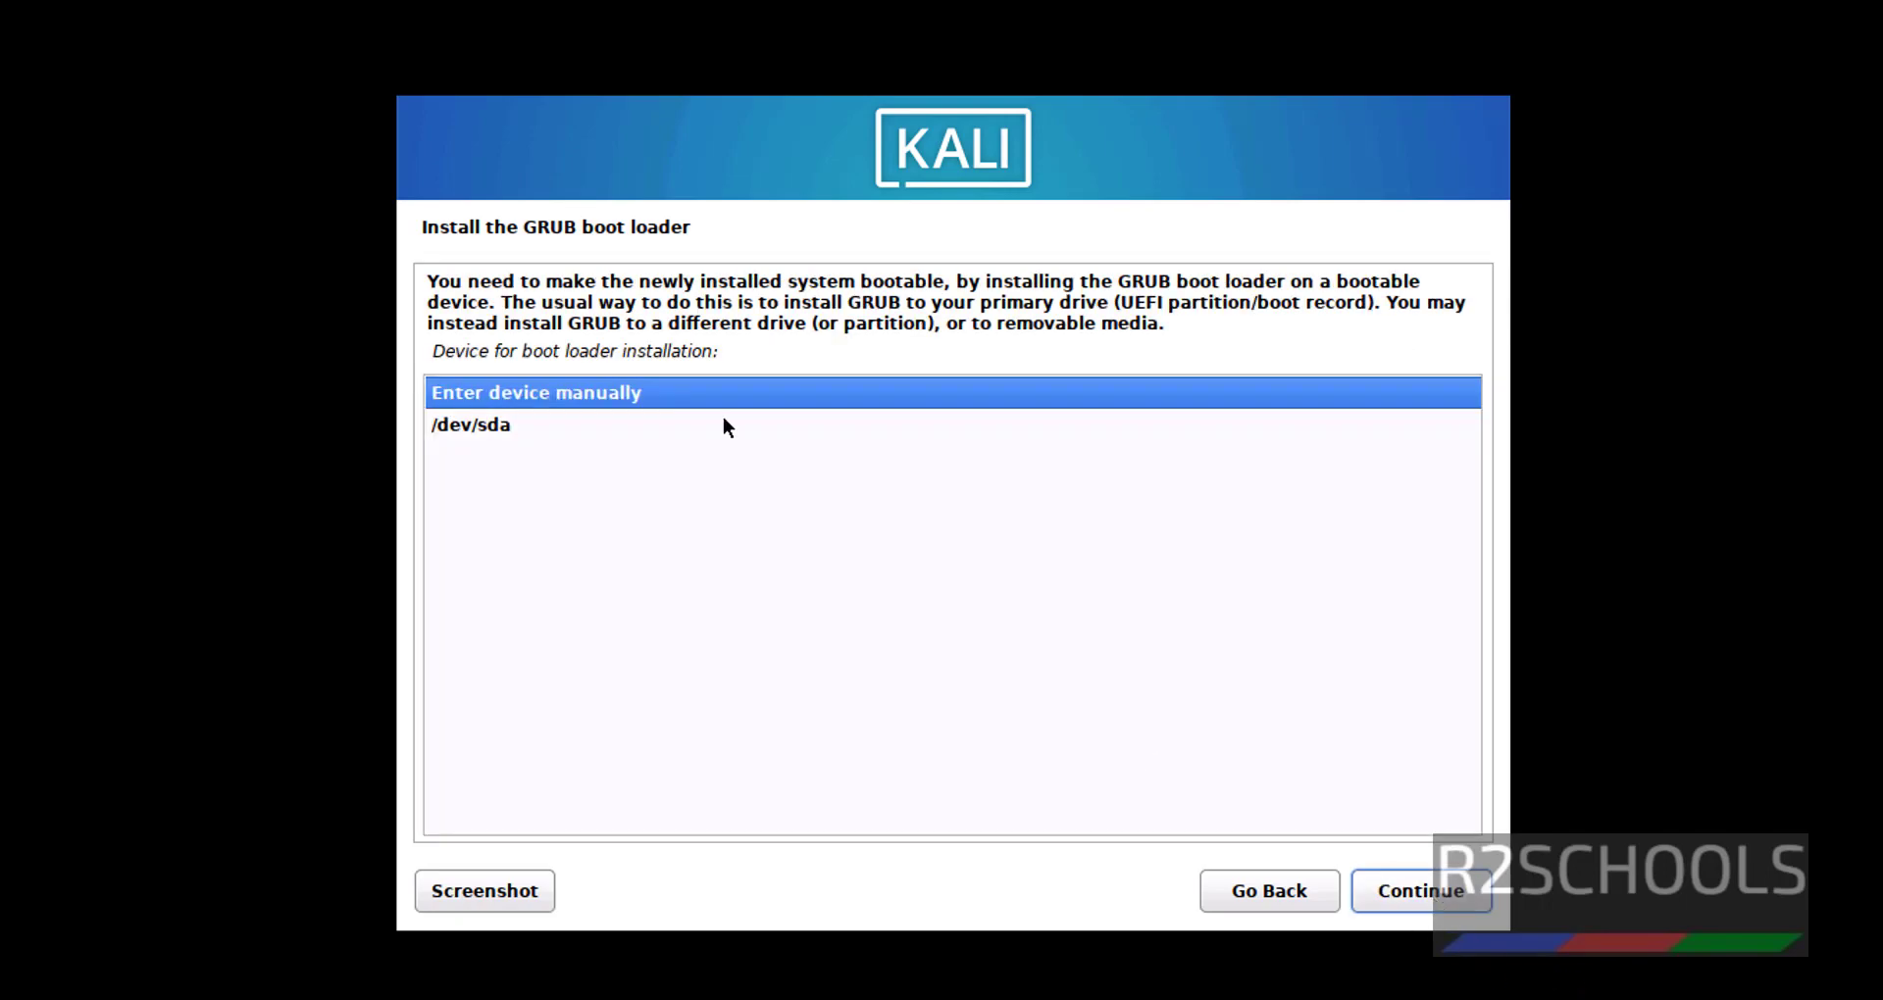
{"action": "left_click", "coordinate": [635, 436]}
{"action": "left_click", "coordinate": [1409, 894]}
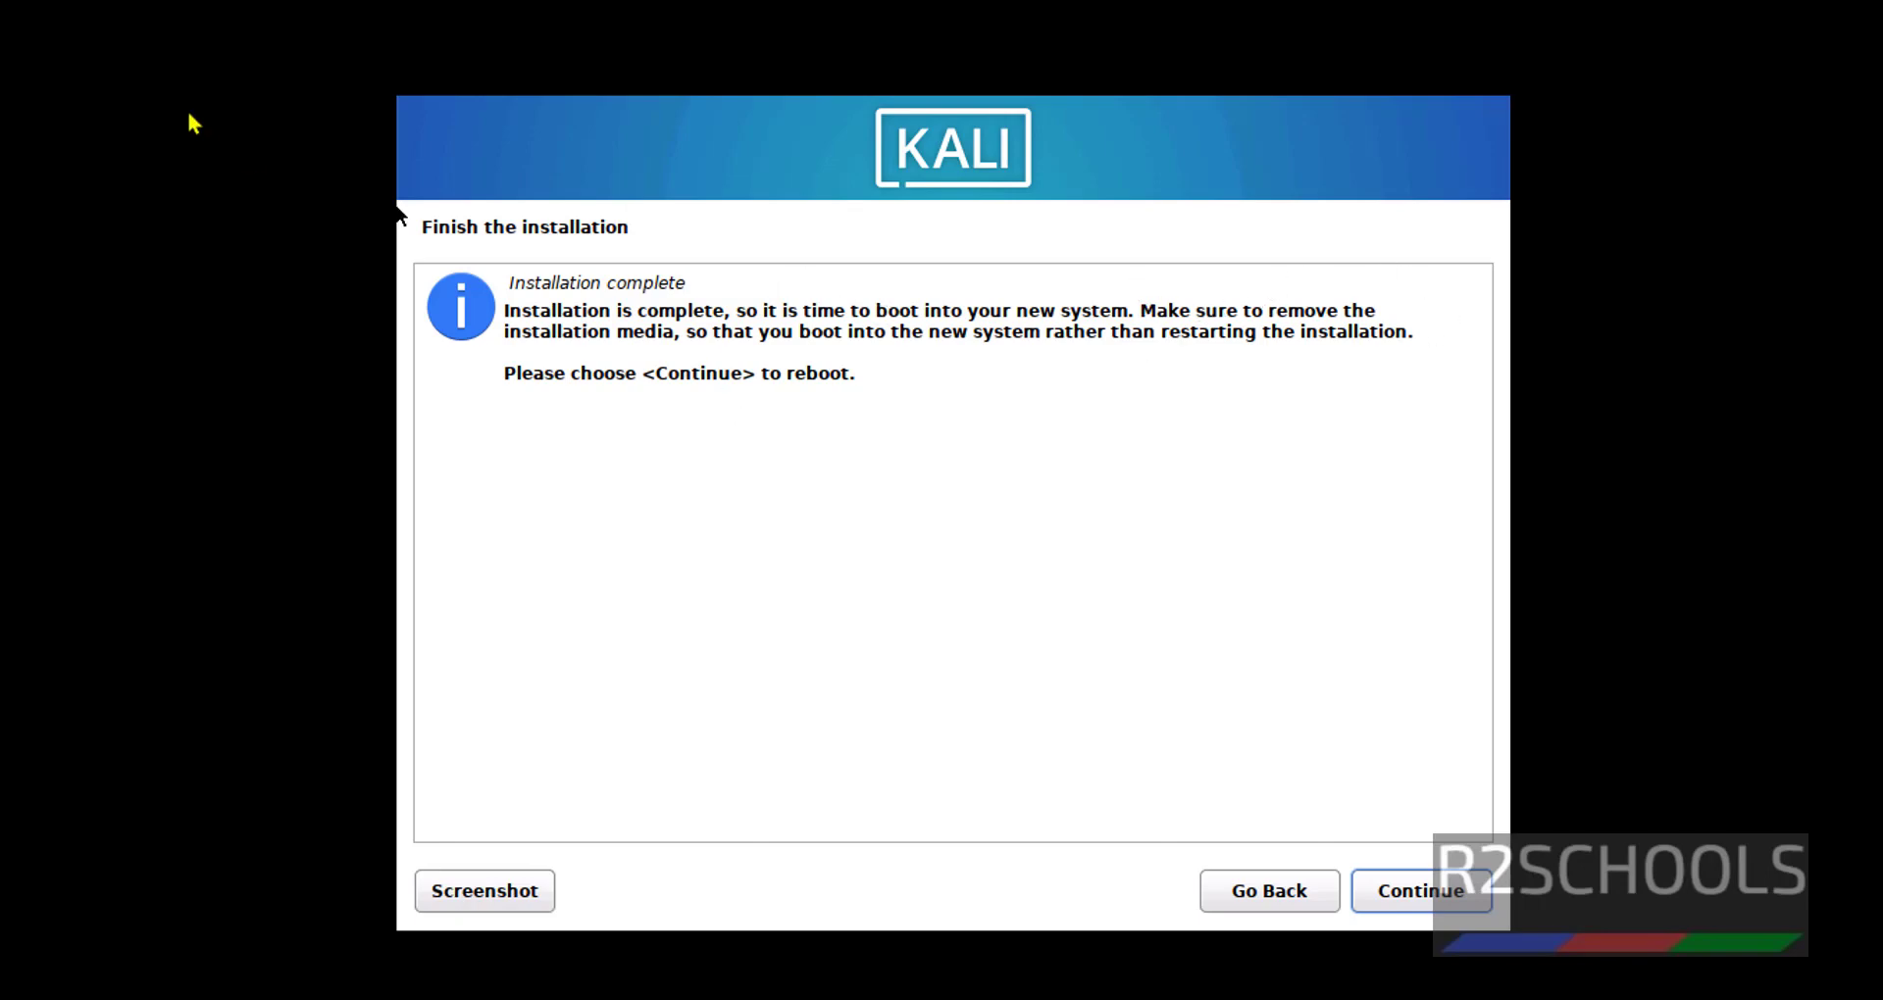
Finish the installation and let the VM reboot into the installed Kali system.
{"action": "left_click", "coordinate": [1444, 892]}
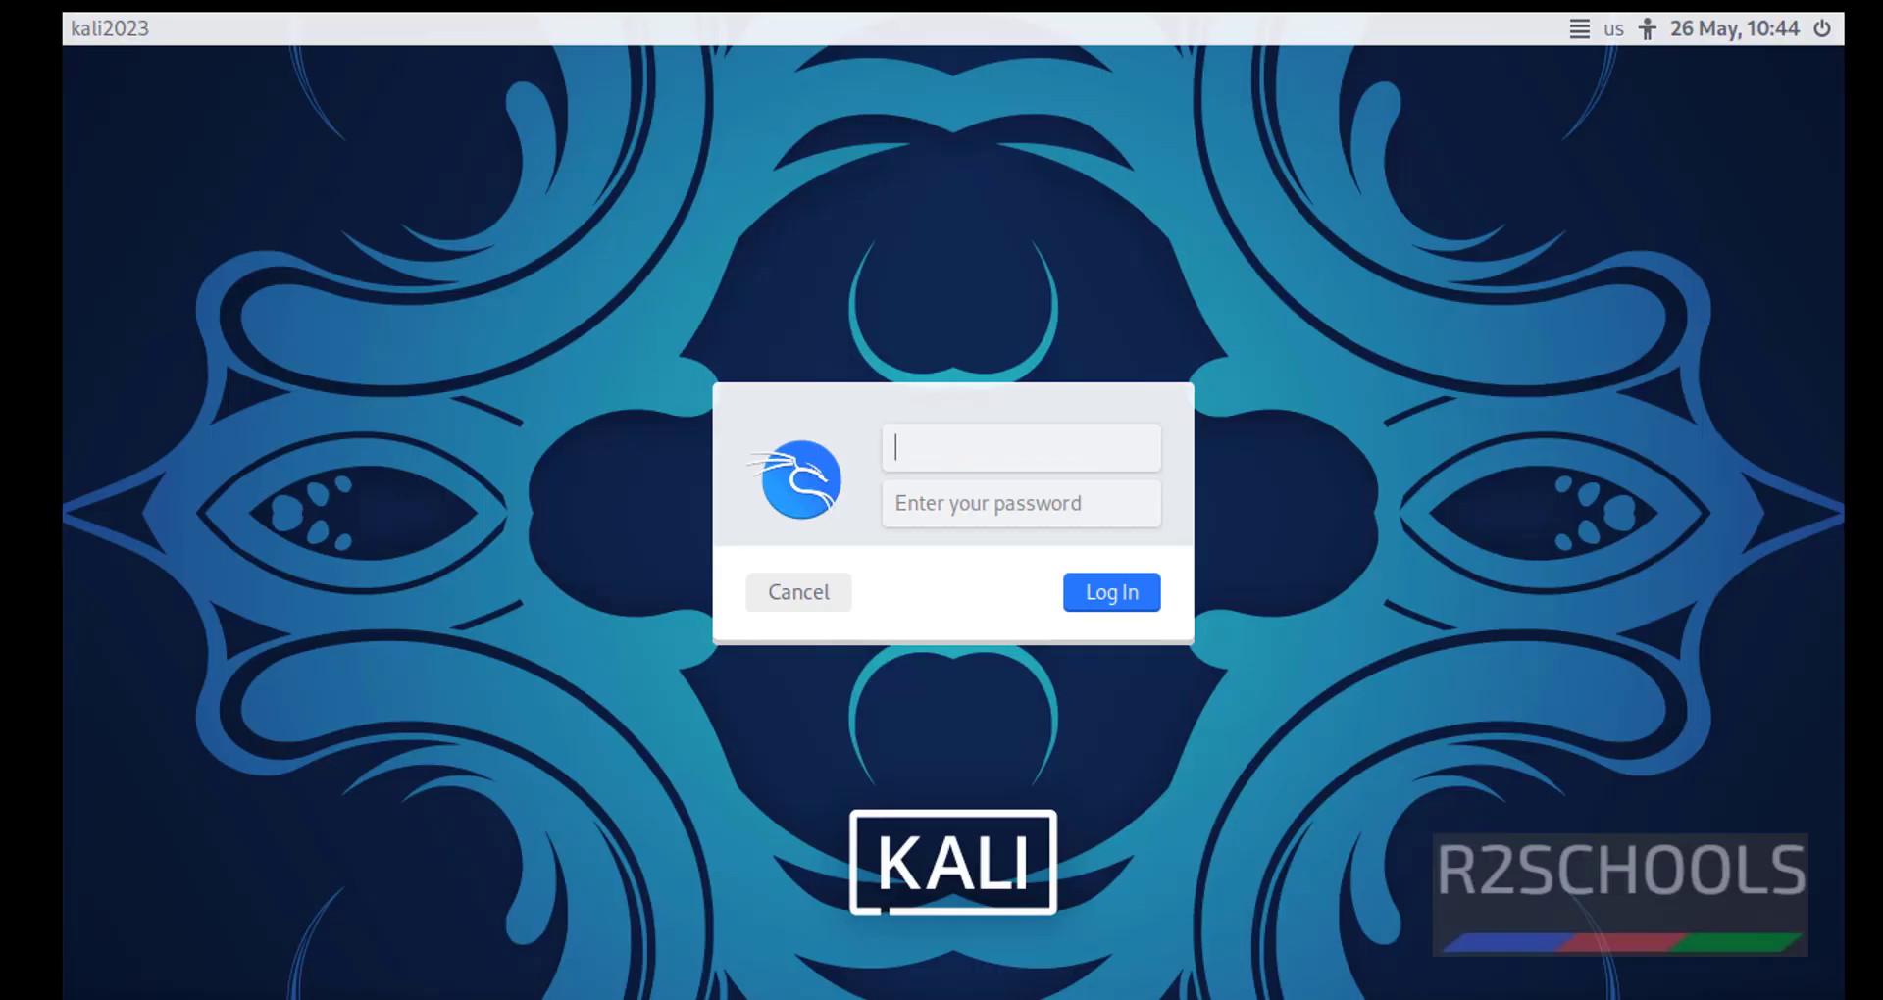
Enter the new account's username on the login screen and move to the password field.
{"action": "key", "text": "Tab"}
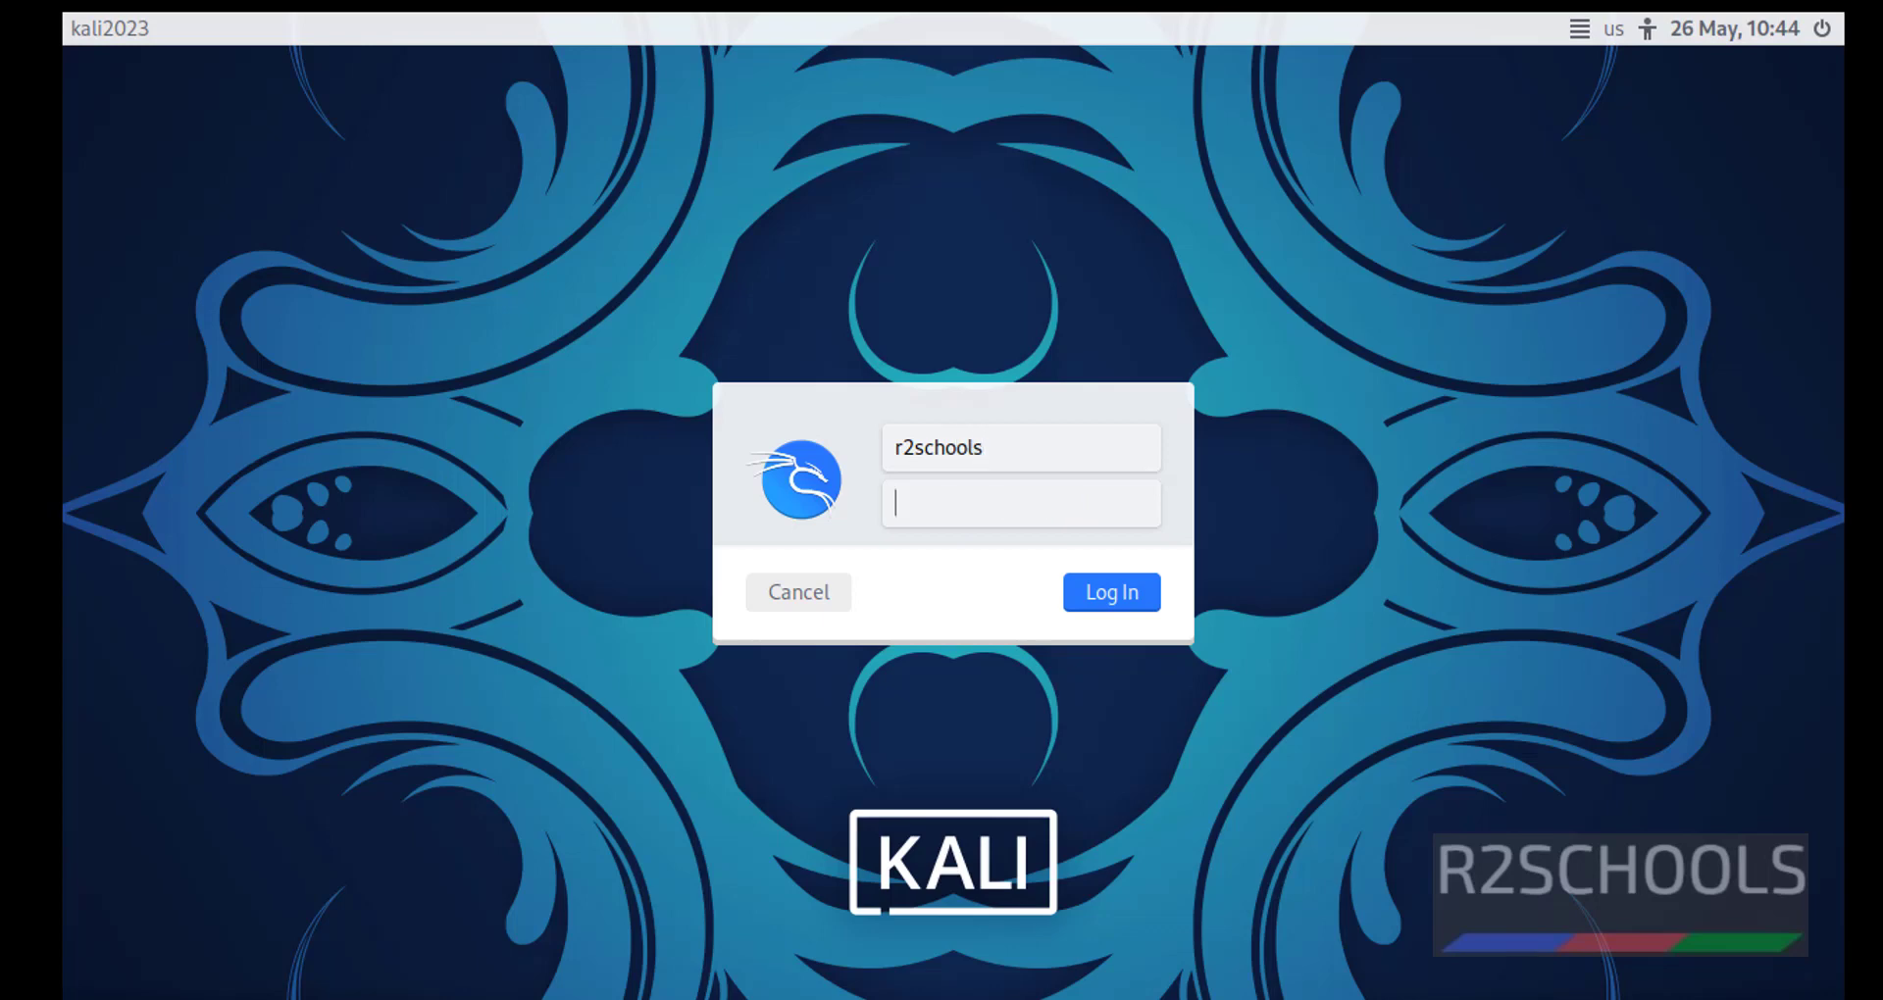
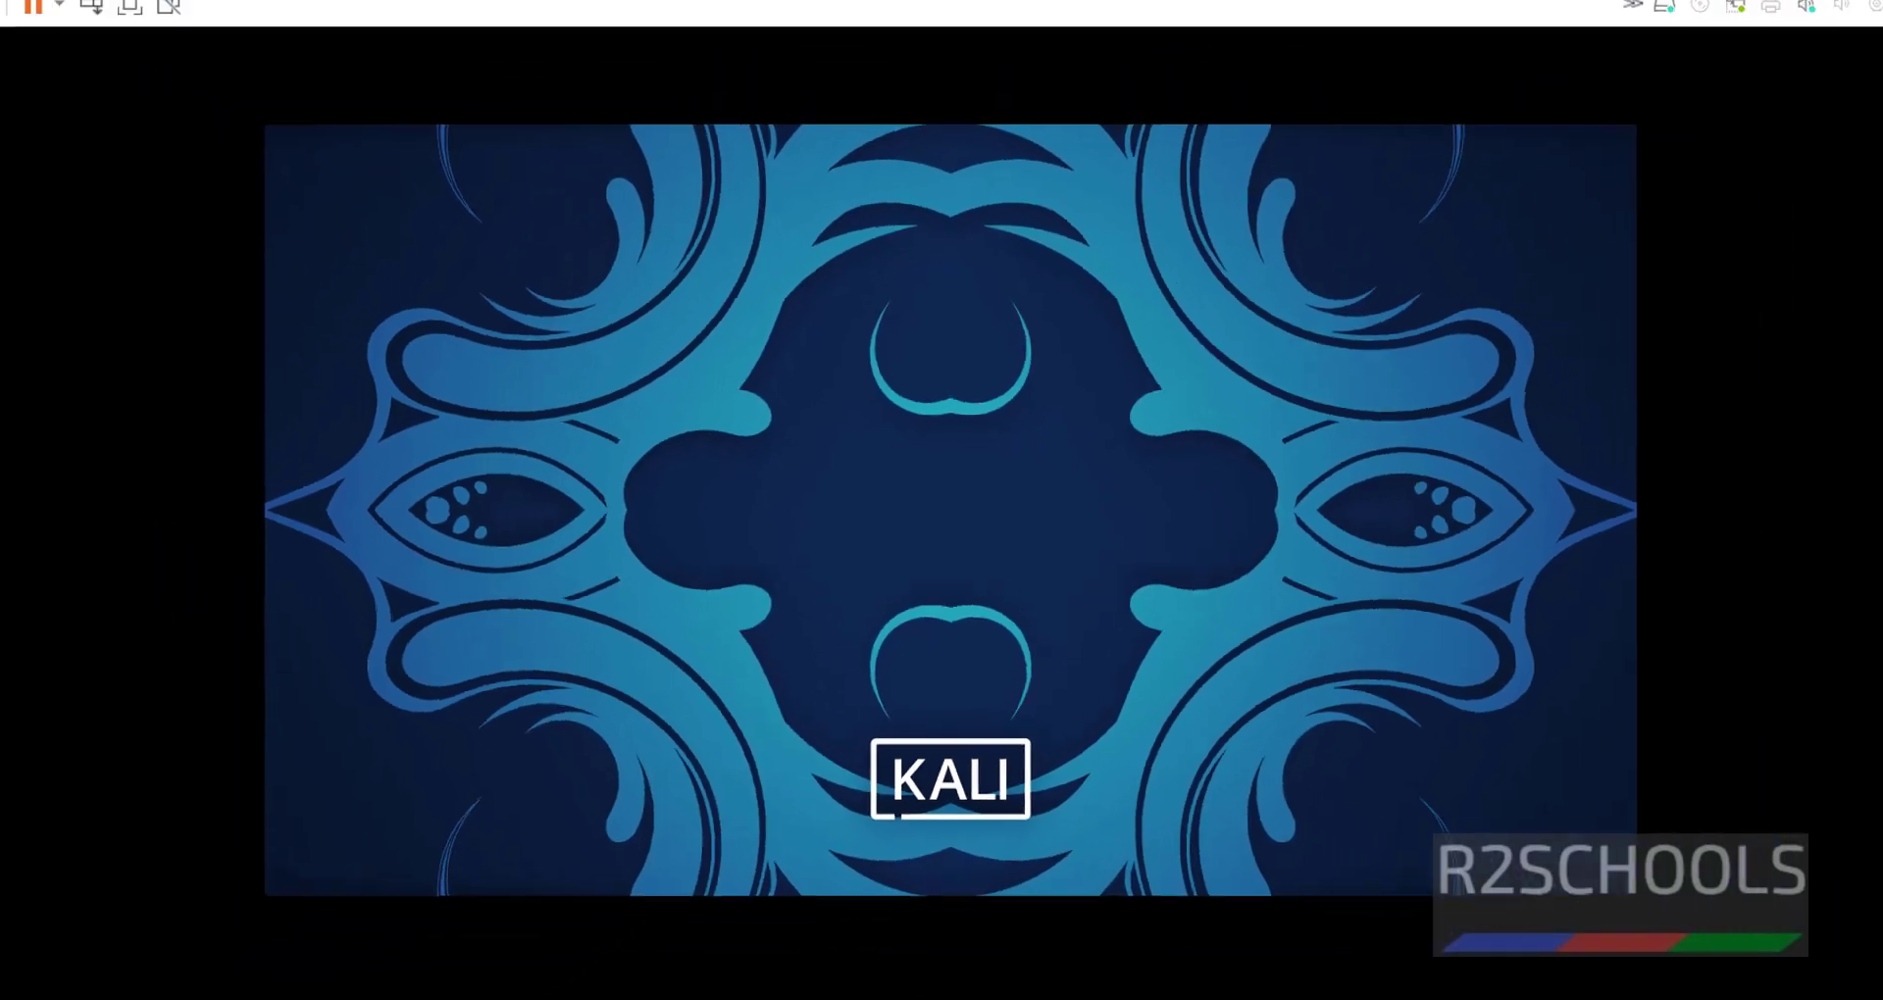
Restore then maximize the VM window to full screen, and launch the Terminal Emulator.
{"action": "double_click", "coordinate": [1100, 20]}
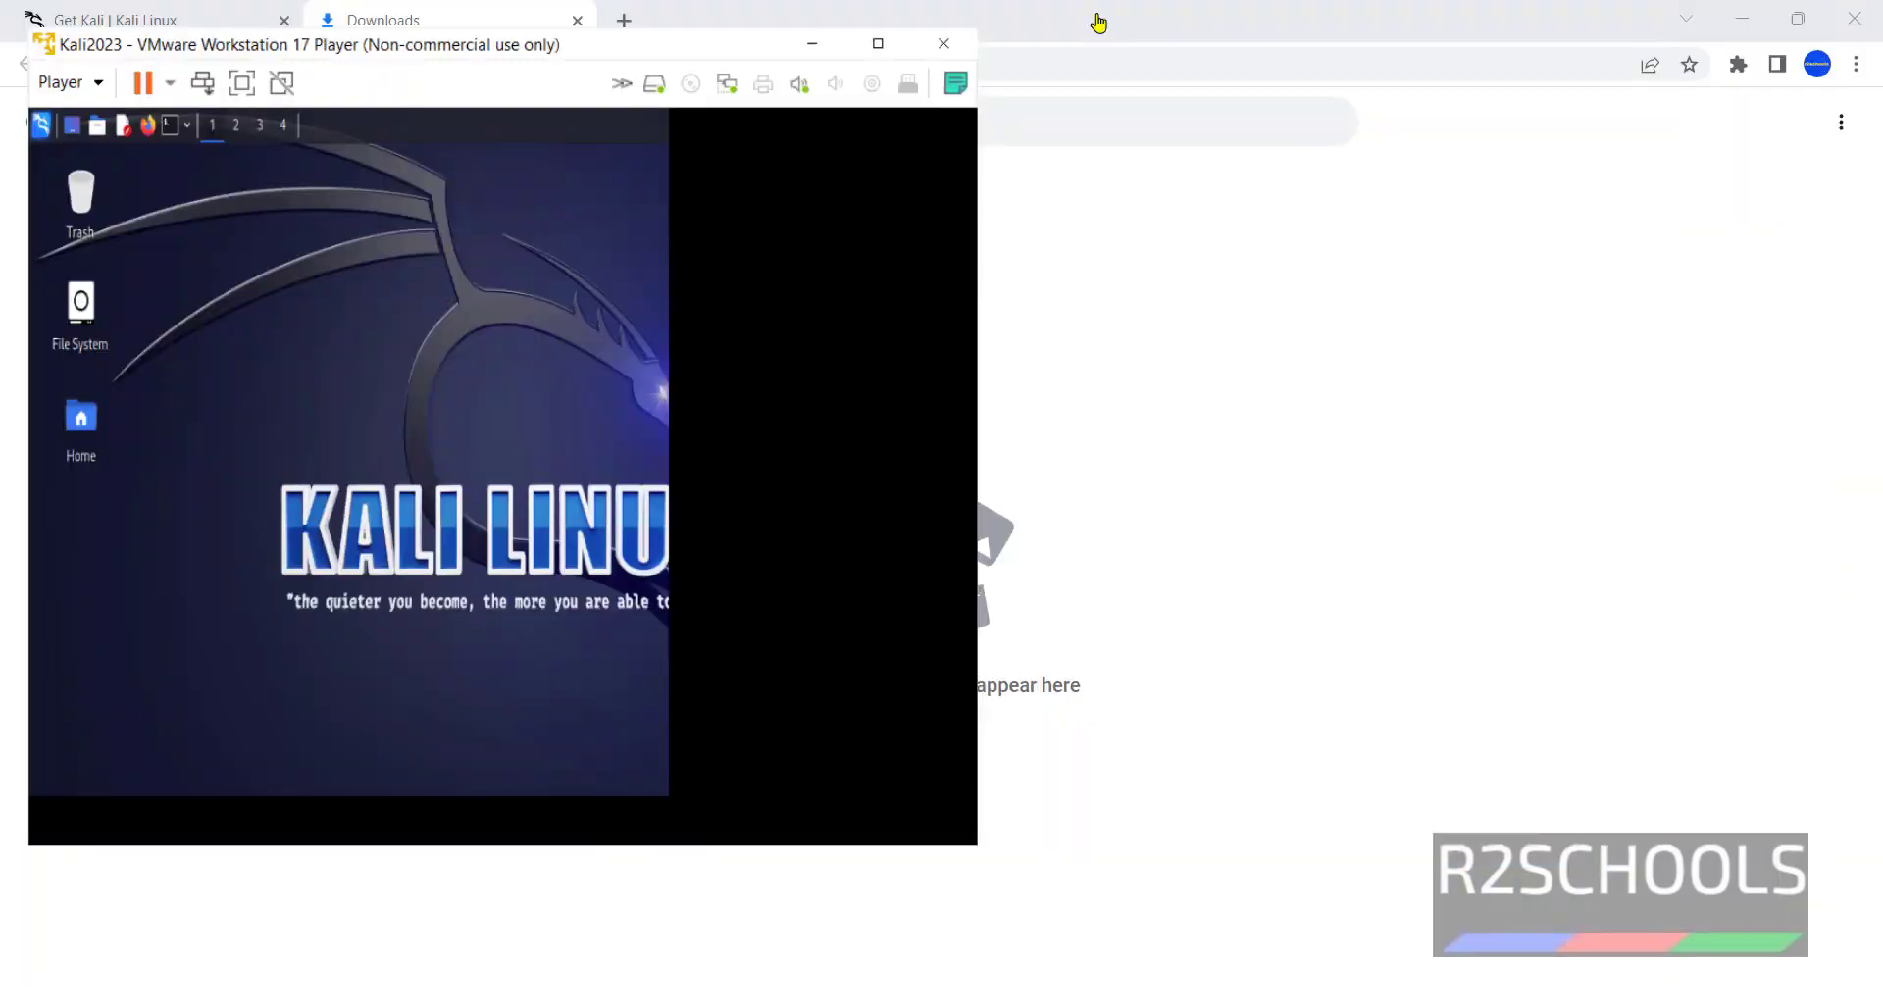
{"action": "left_click", "coordinate": [789, 43]}
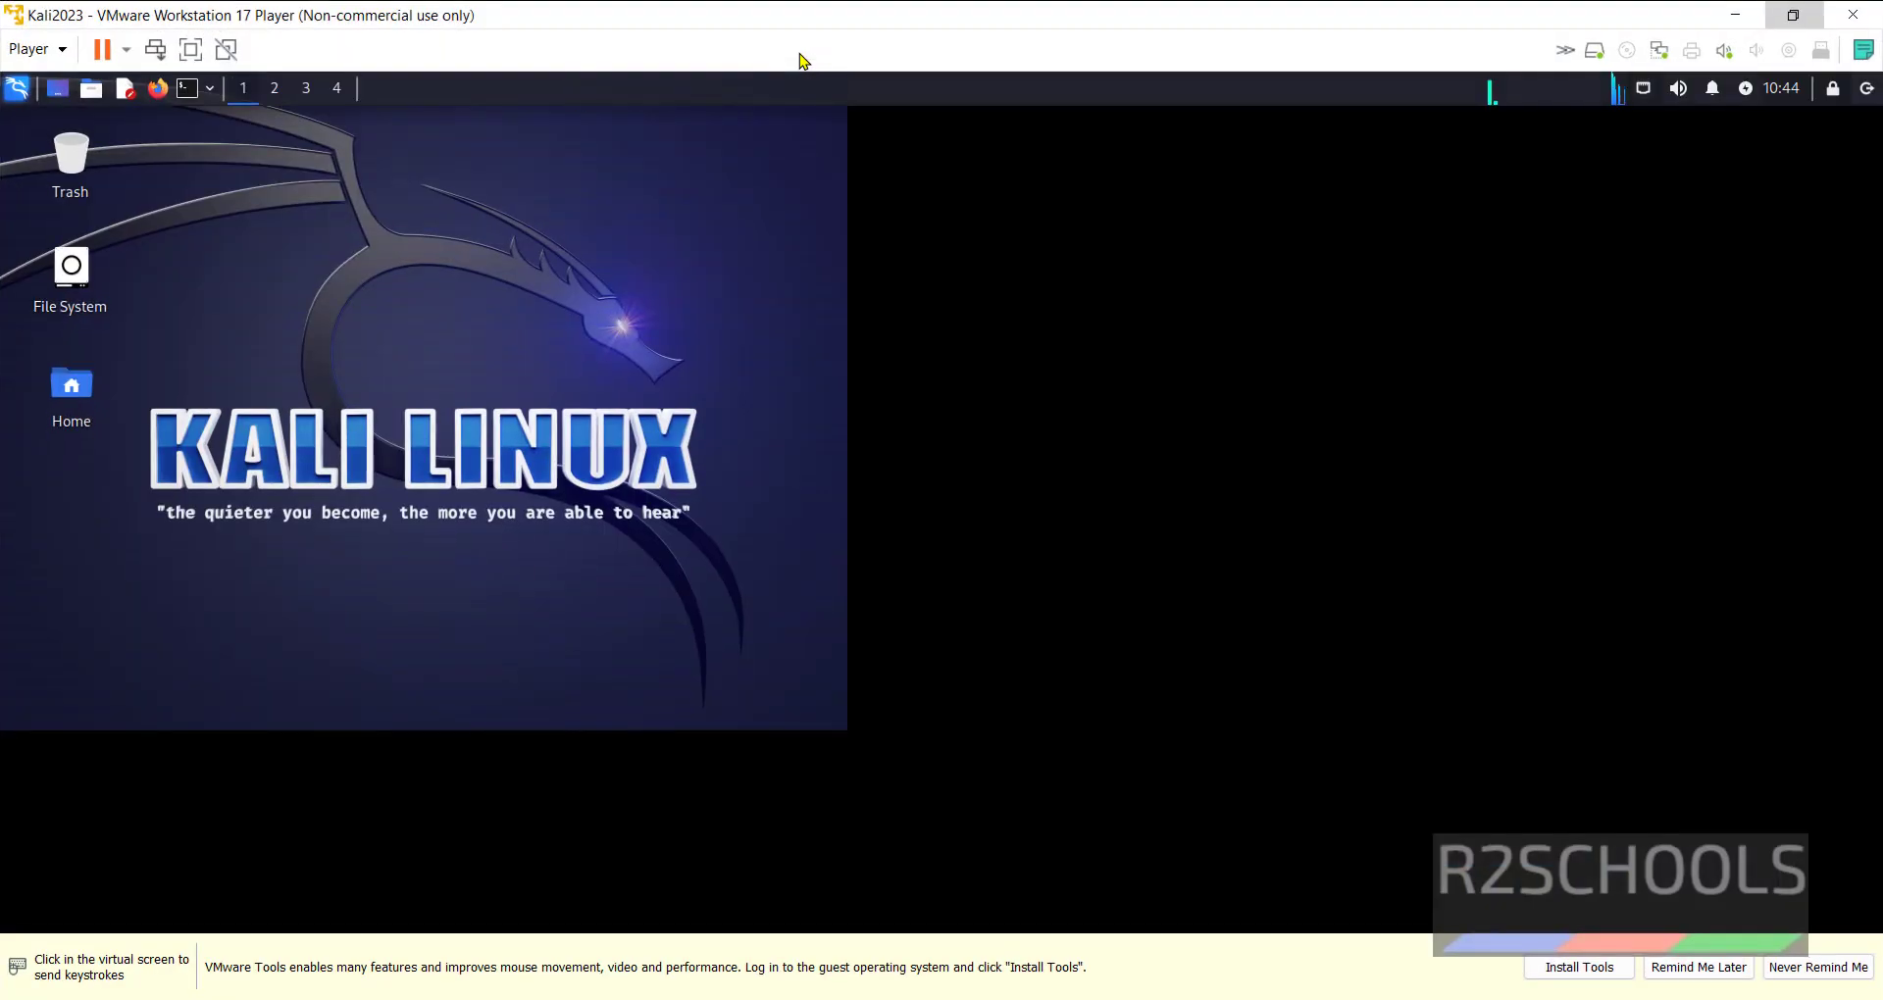
{"action": "left_click", "coordinate": [186, 93]}
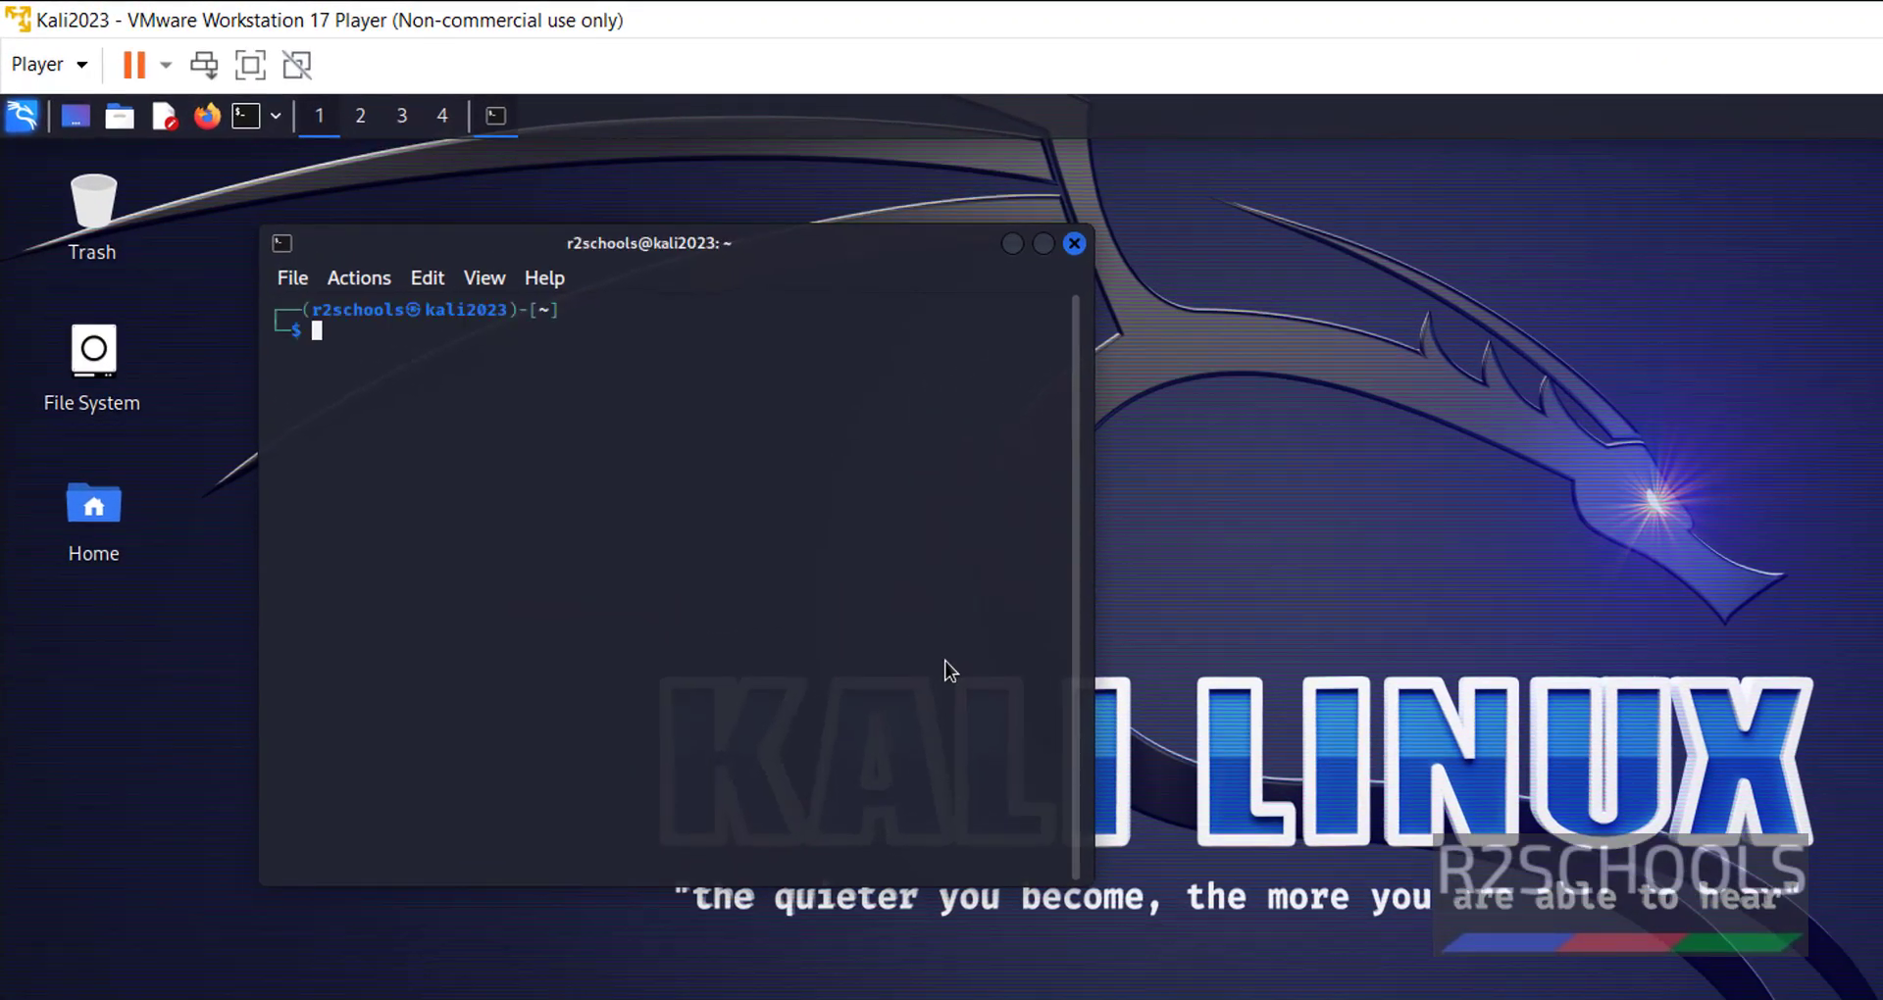
Run hostname and confirm the output reads kali2023.
{"action": "type", "text": "hostname"}
{"action": "key", "text": "Return"}
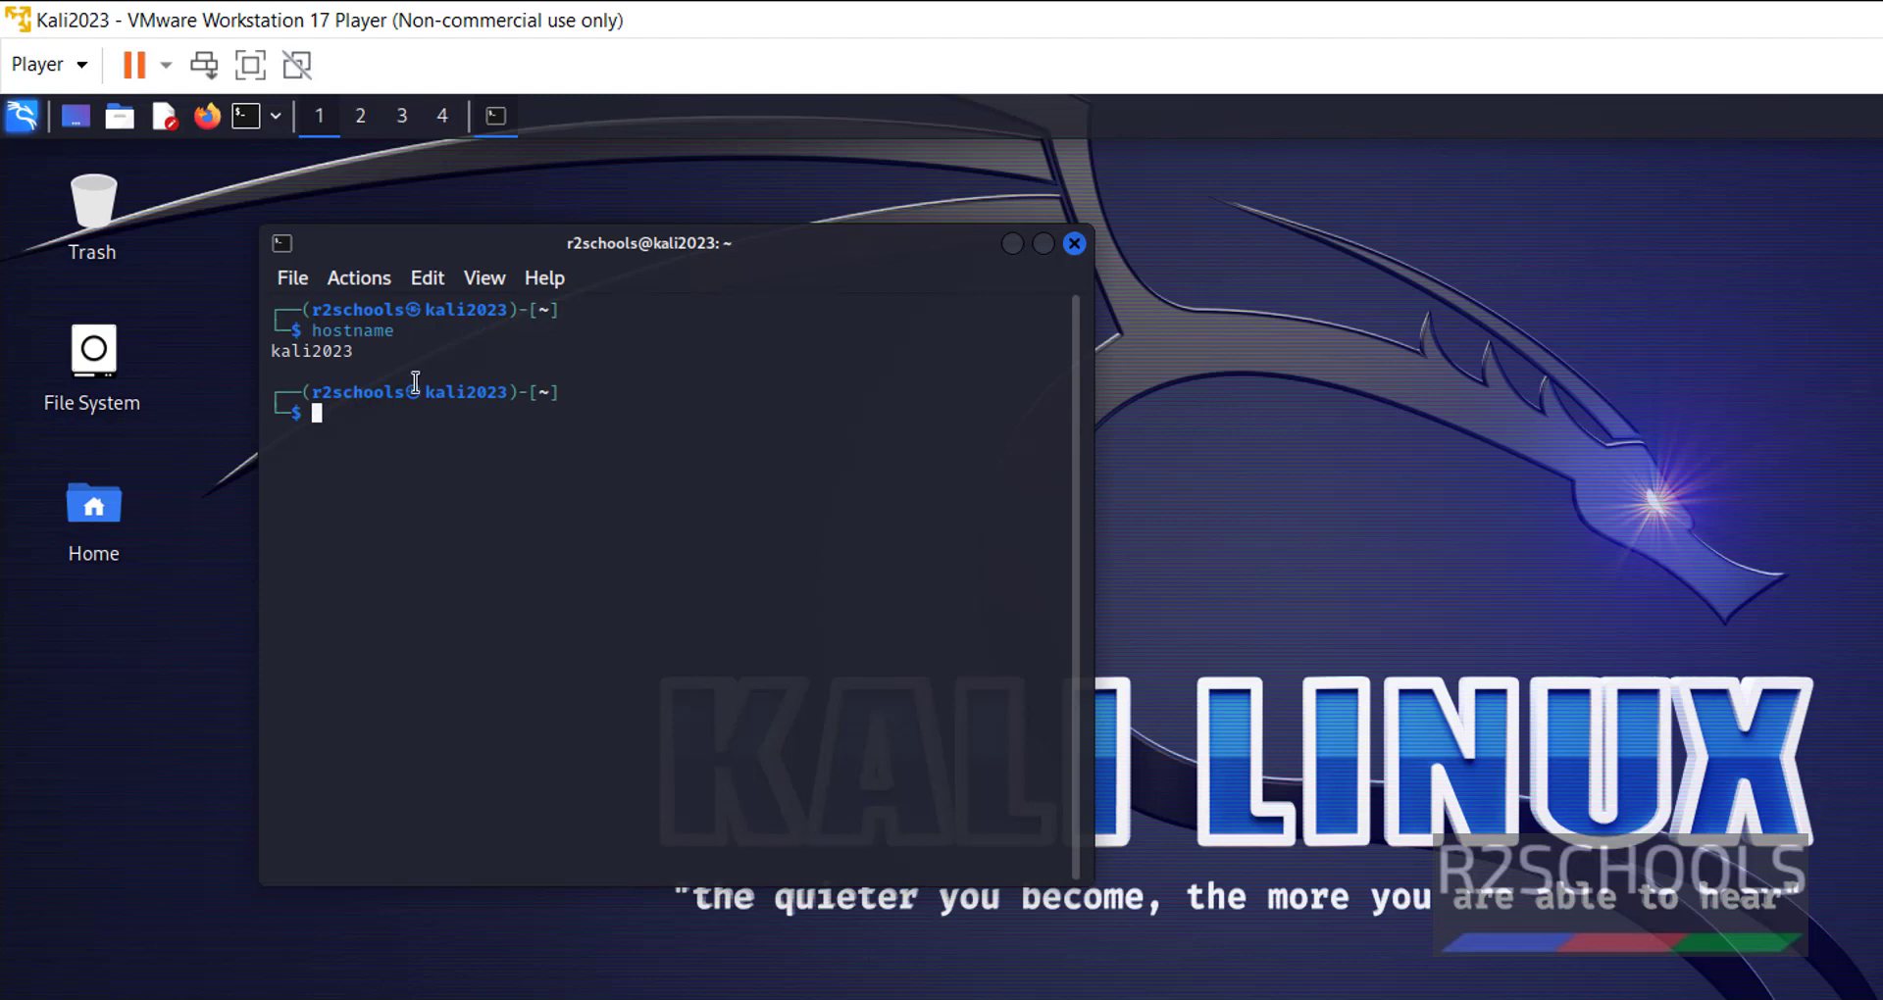
{"action": "double_click", "coordinate": [327, 359]}
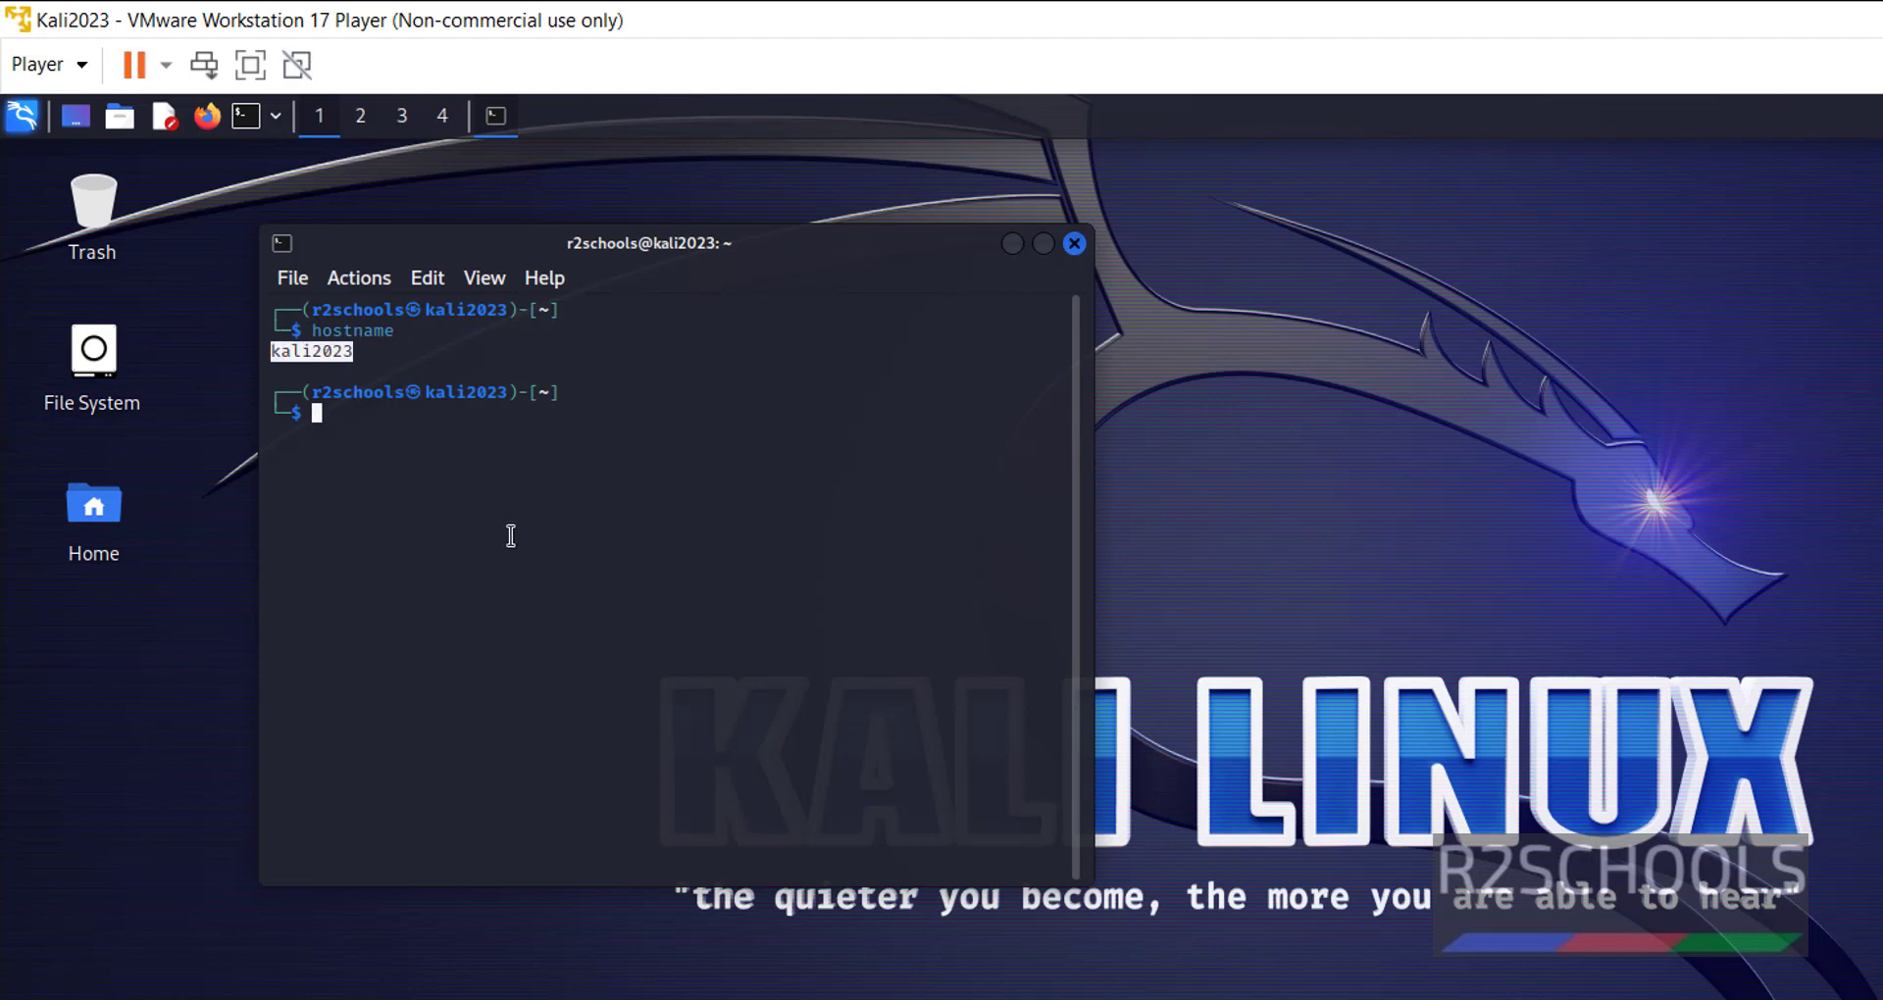
{"action": "left_click", "coordinate": [523, 545]}
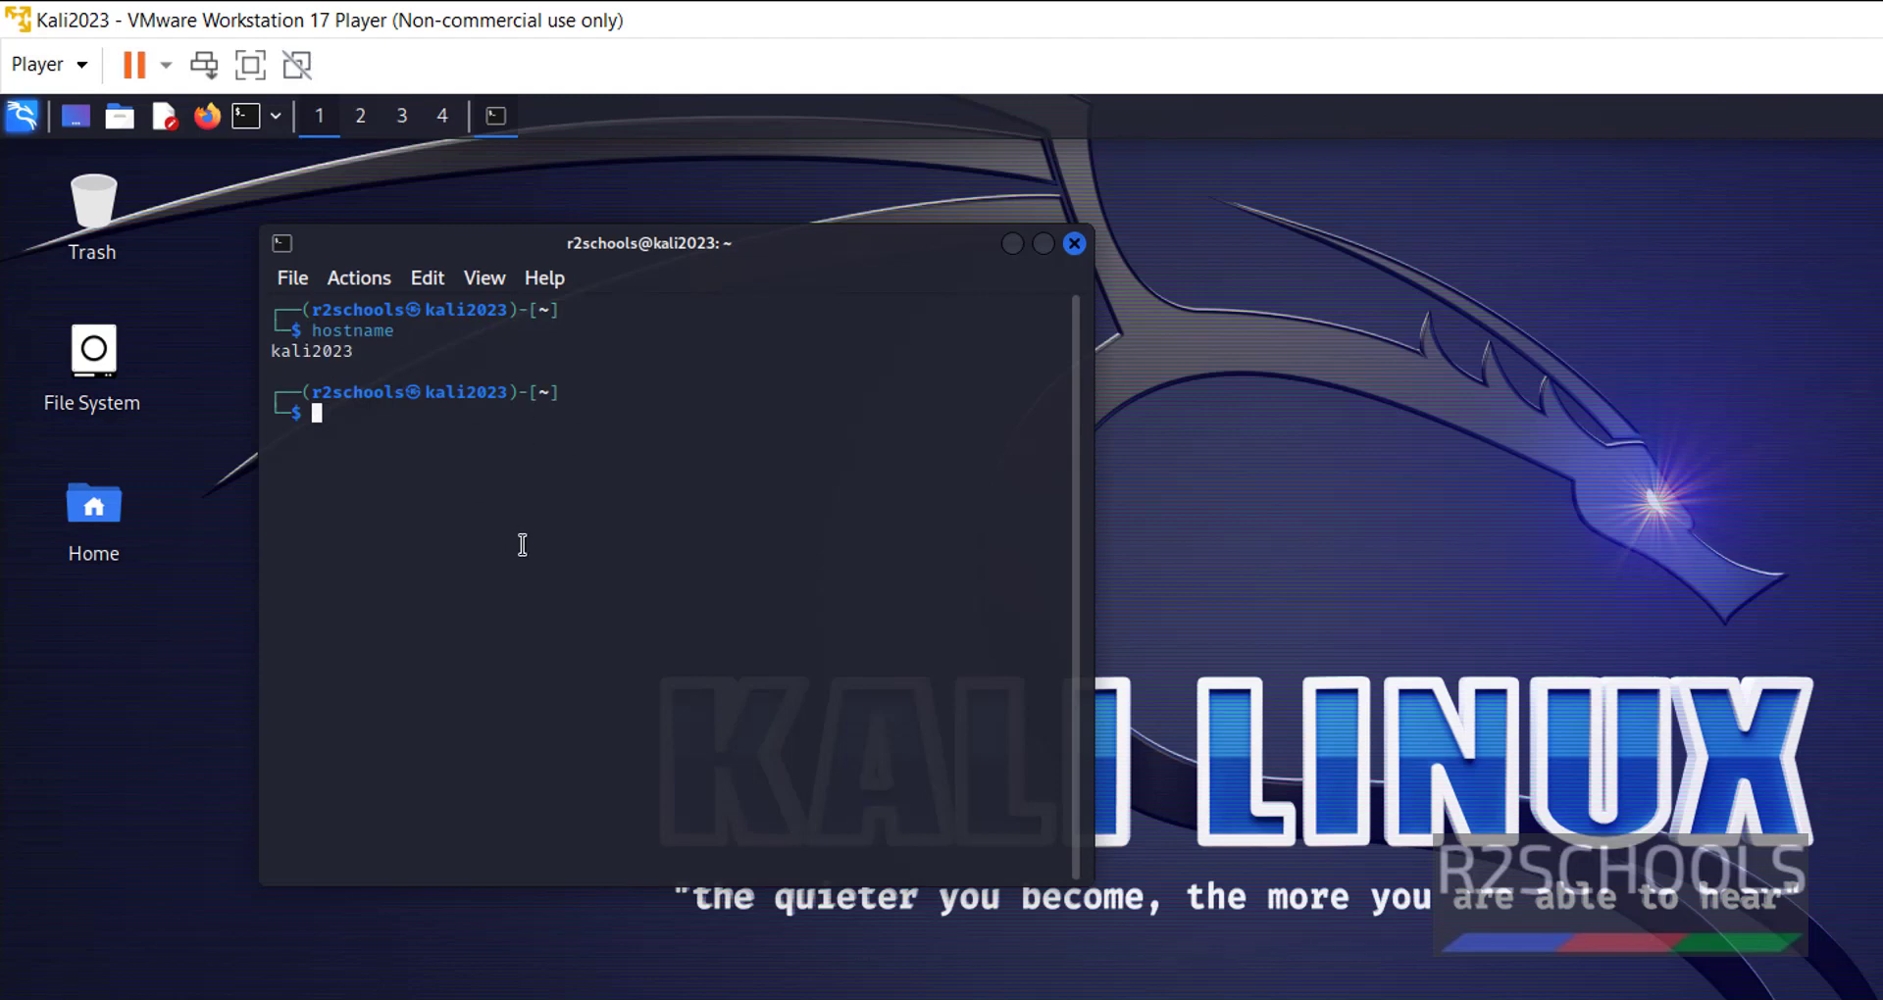
View /etc/os-release with more, confirm Kali GNU/Linux version 2023.1, then quit and clear the screen.
{"action": "type", "text": "more /etc/os-re"}
{"action": "key", "text": "Tab"}
{"action": "key", "text": "Return"}
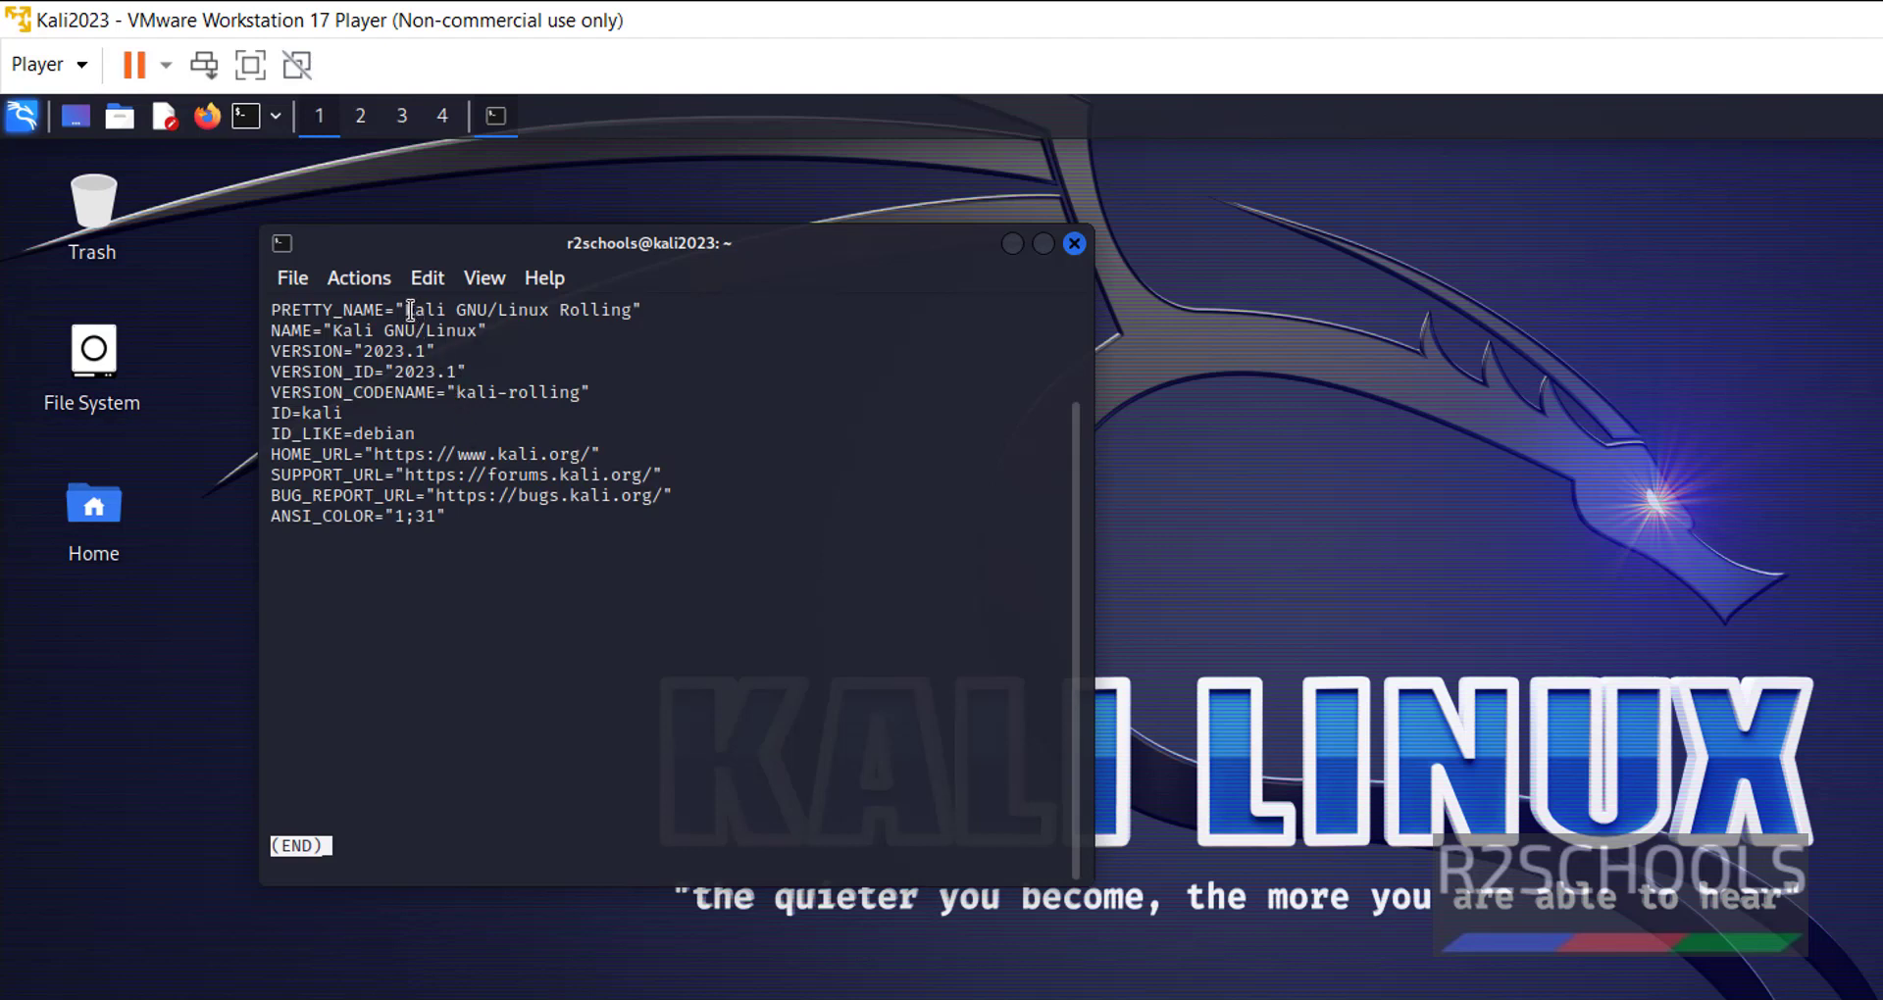
{"action": "left_click_drag", "start_coordinate": [415, 311], "coordinate": [488, 307]}
{"action": "left_click", "coordinate": [383, 350]}
{"action": "double_click", "coordinate": [384, 350]}
{"action": "left_click", "coordinate": [639, 667]}
{"action": "key", "text": "q"}
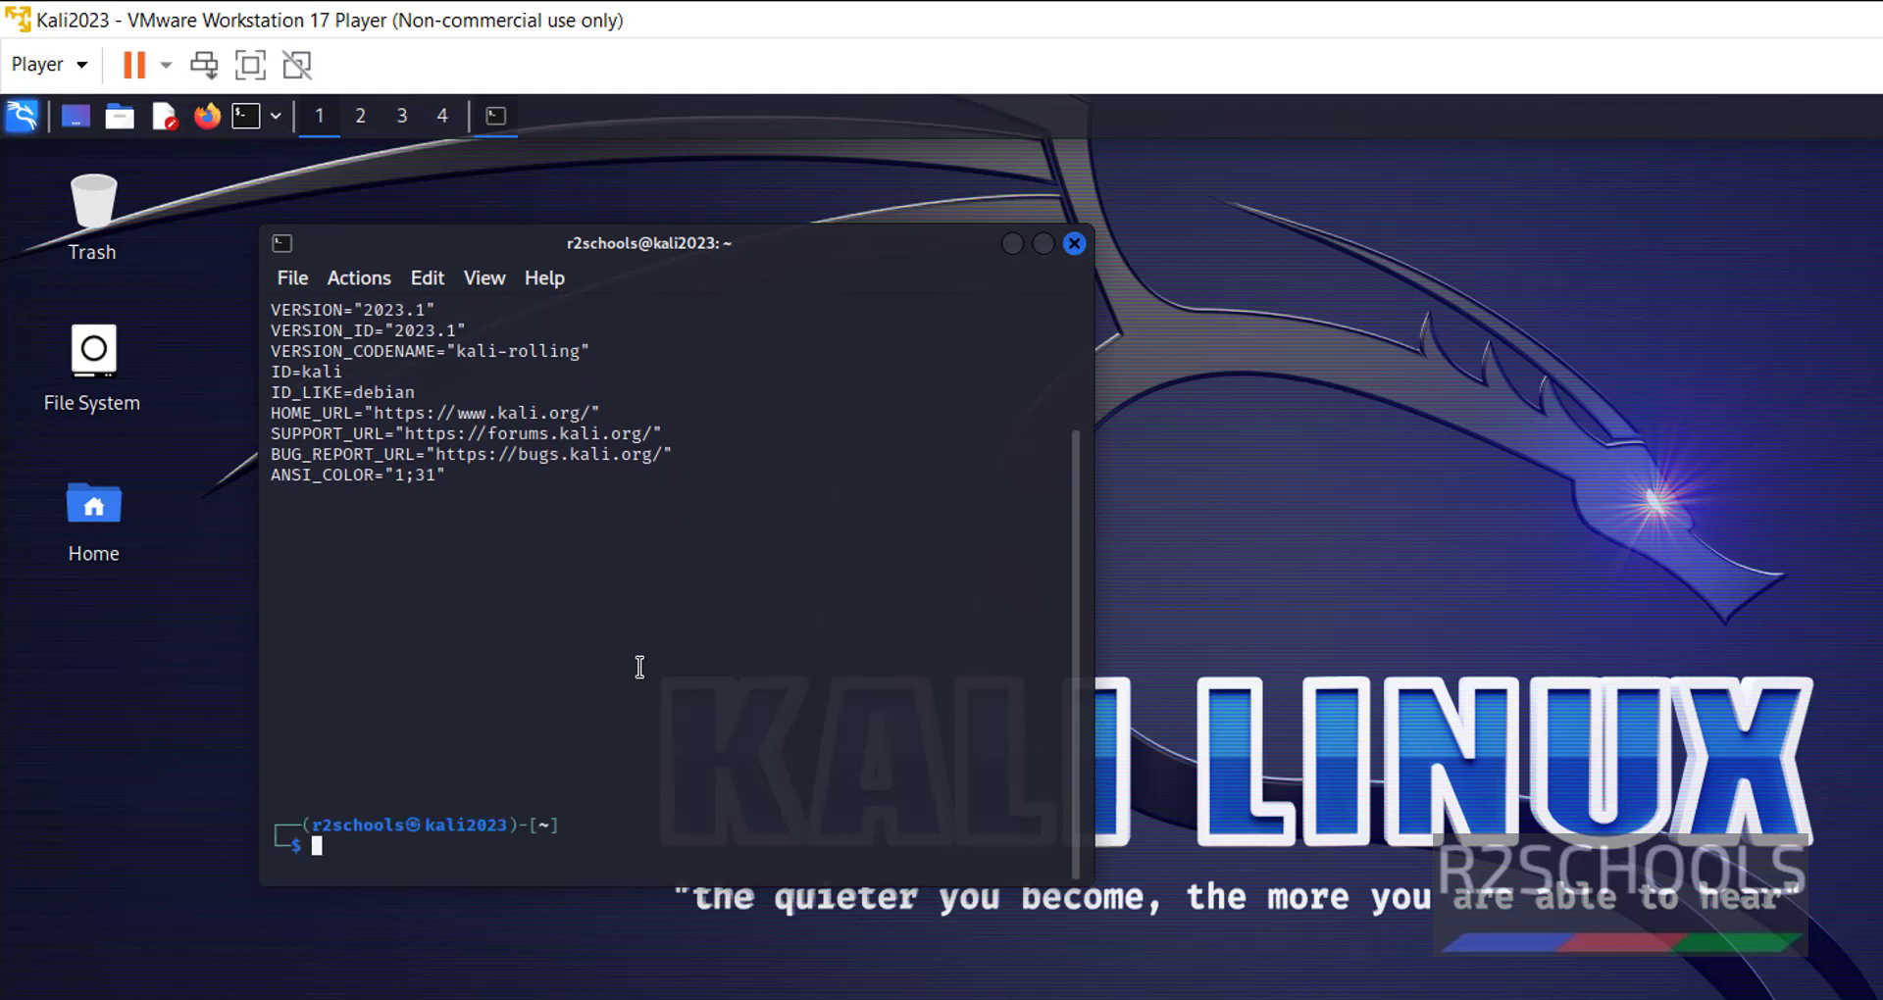
{"action": "key", "text": "ctrl+l"}
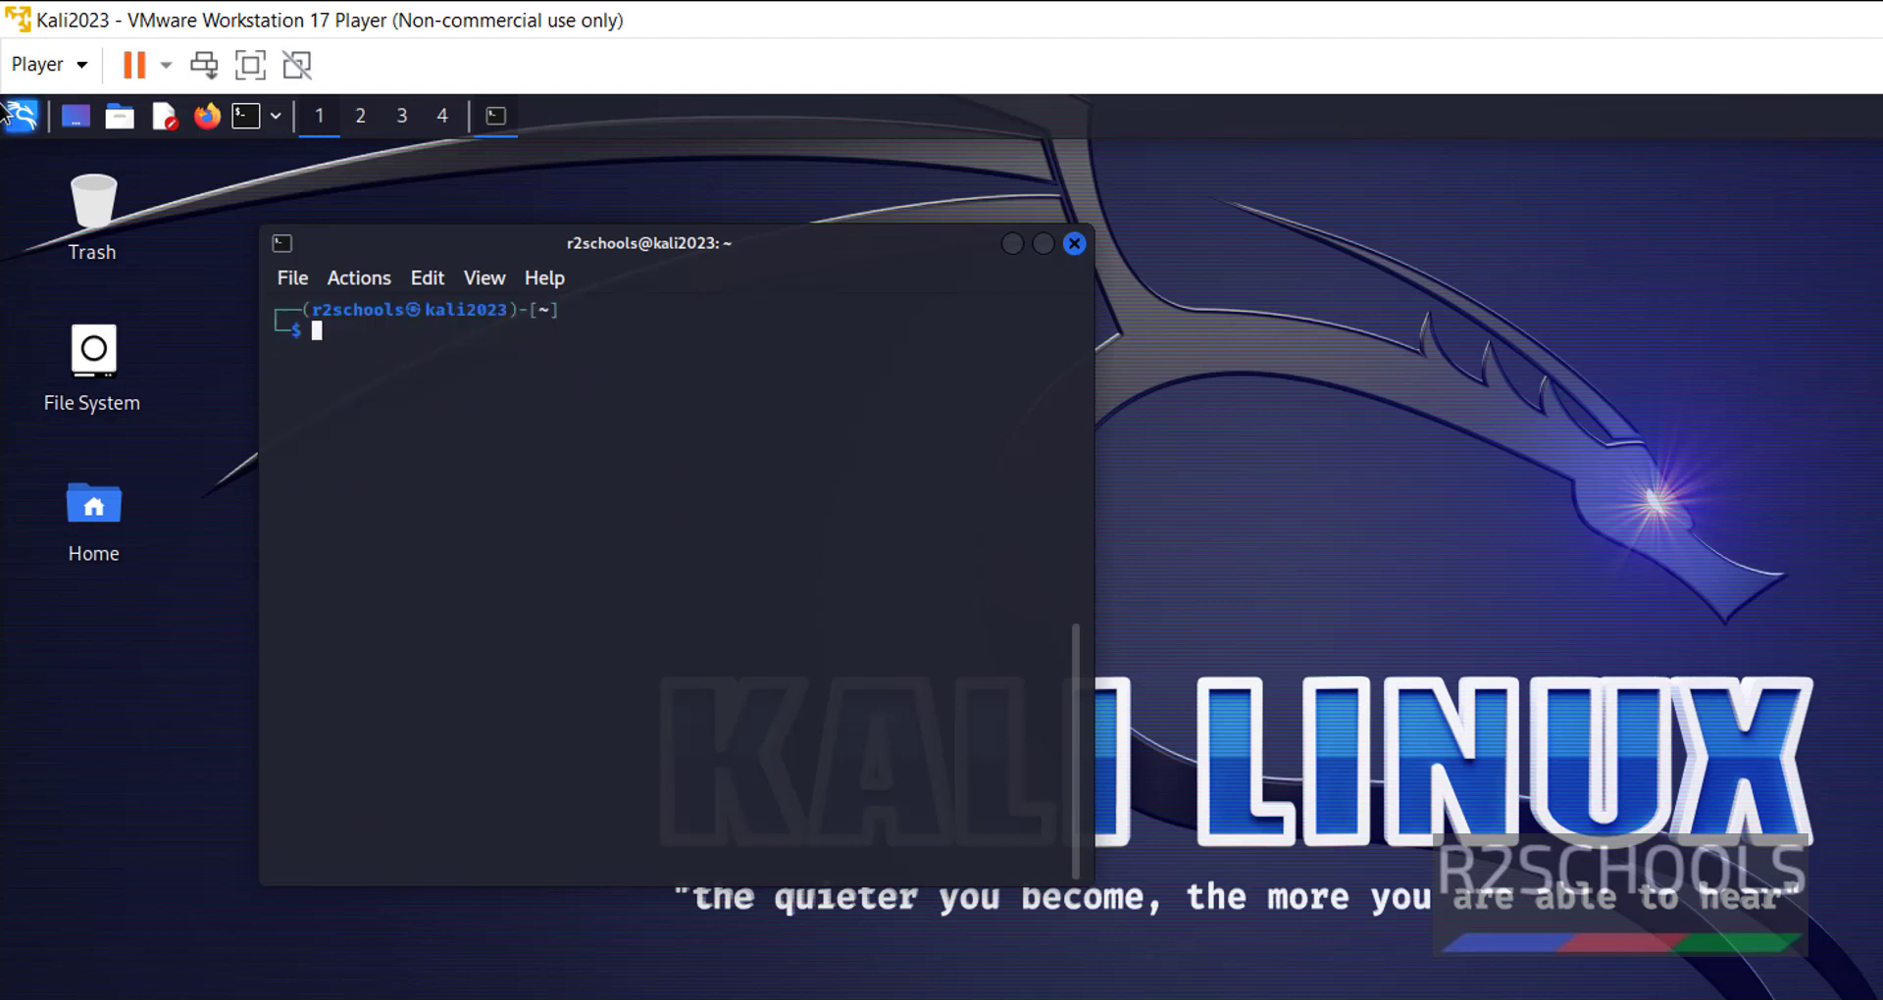
{"action": "left_click", "coordinate": [17, 116]}
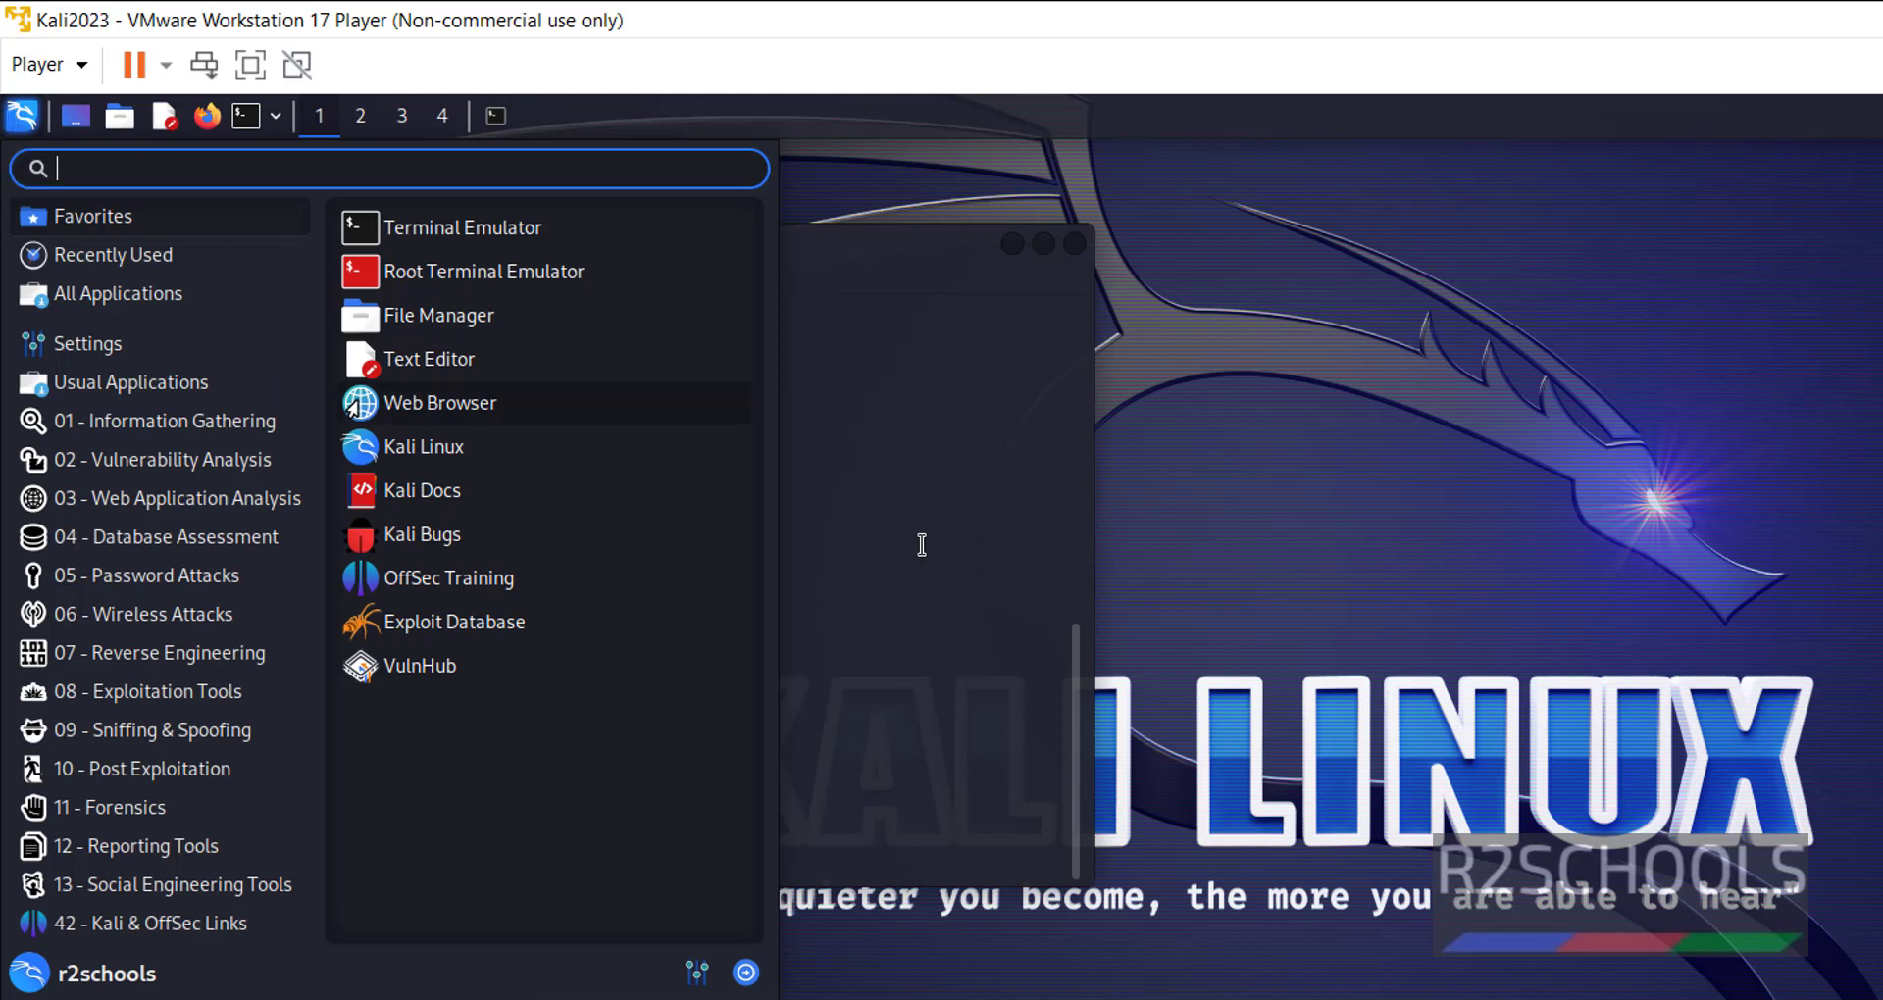
{"action": "left_click", "coordinate": [924, 545]}
{"action": "left_click", "coordinate": [25, 125]}
{"action": "left_click", "coordinate": [137, 769]}
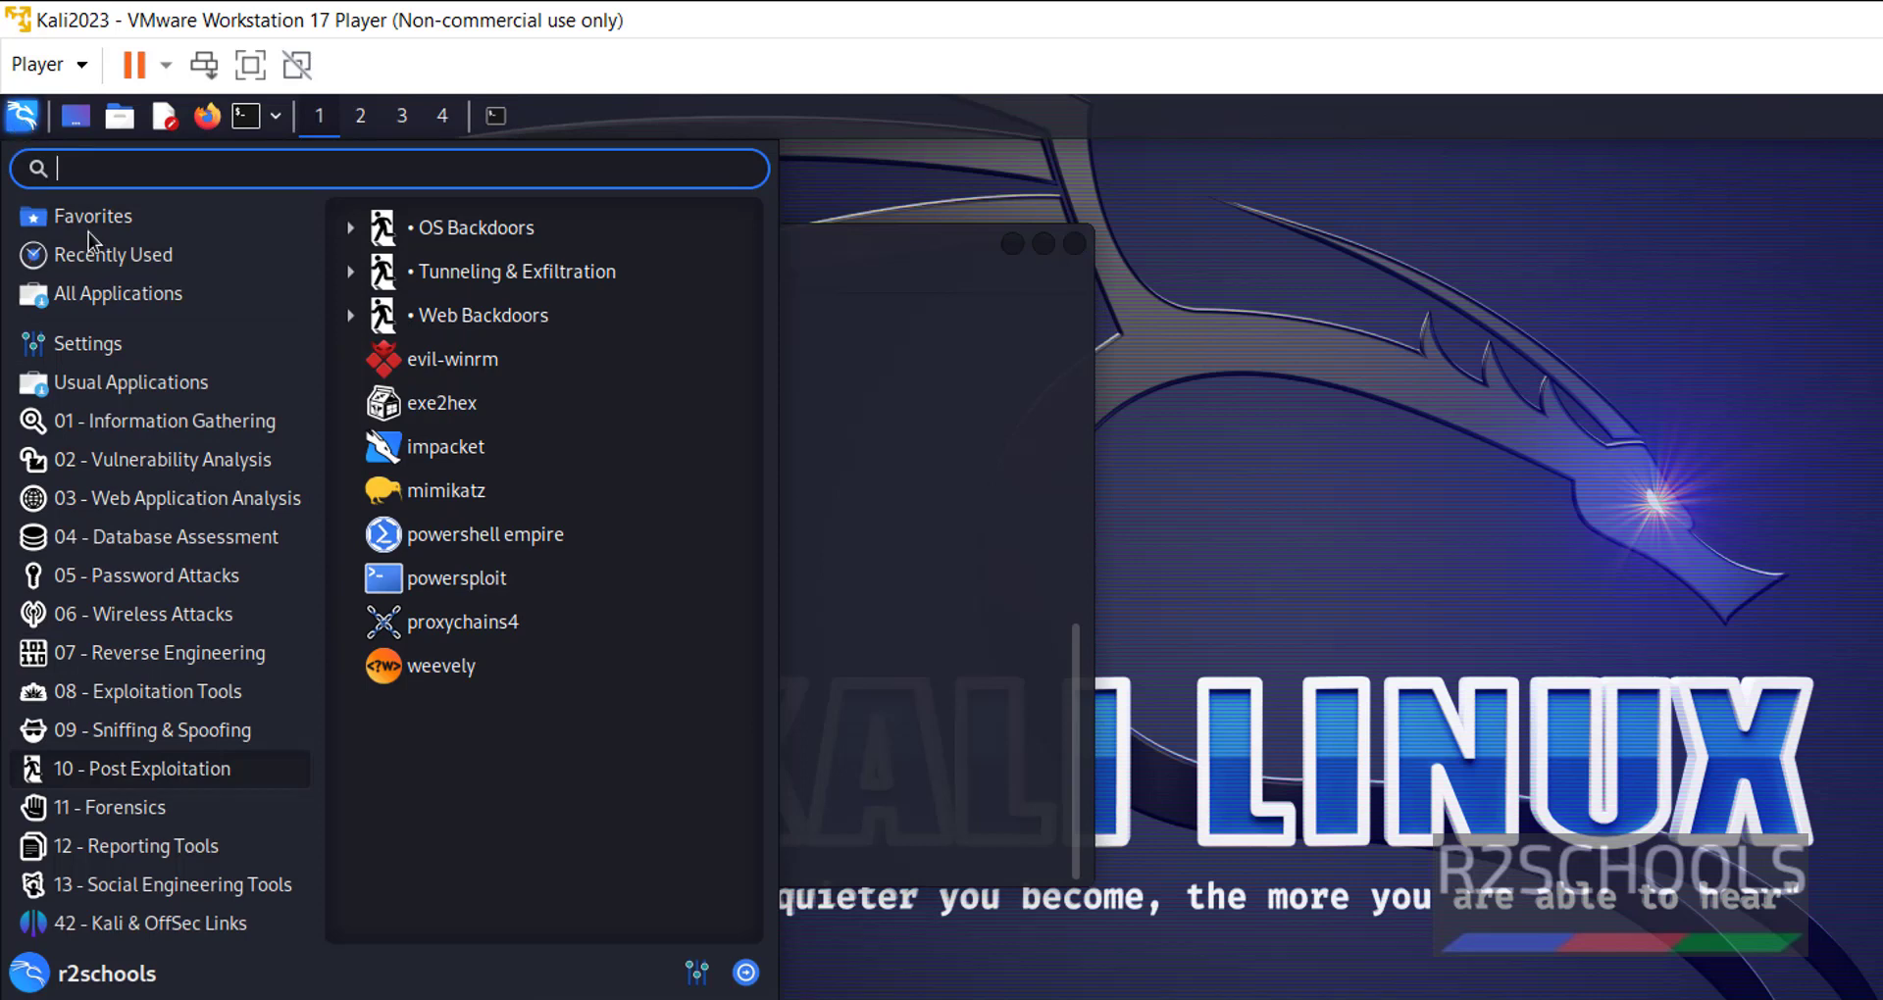
{"action": "left_click", "coordinate": [117, 293]}
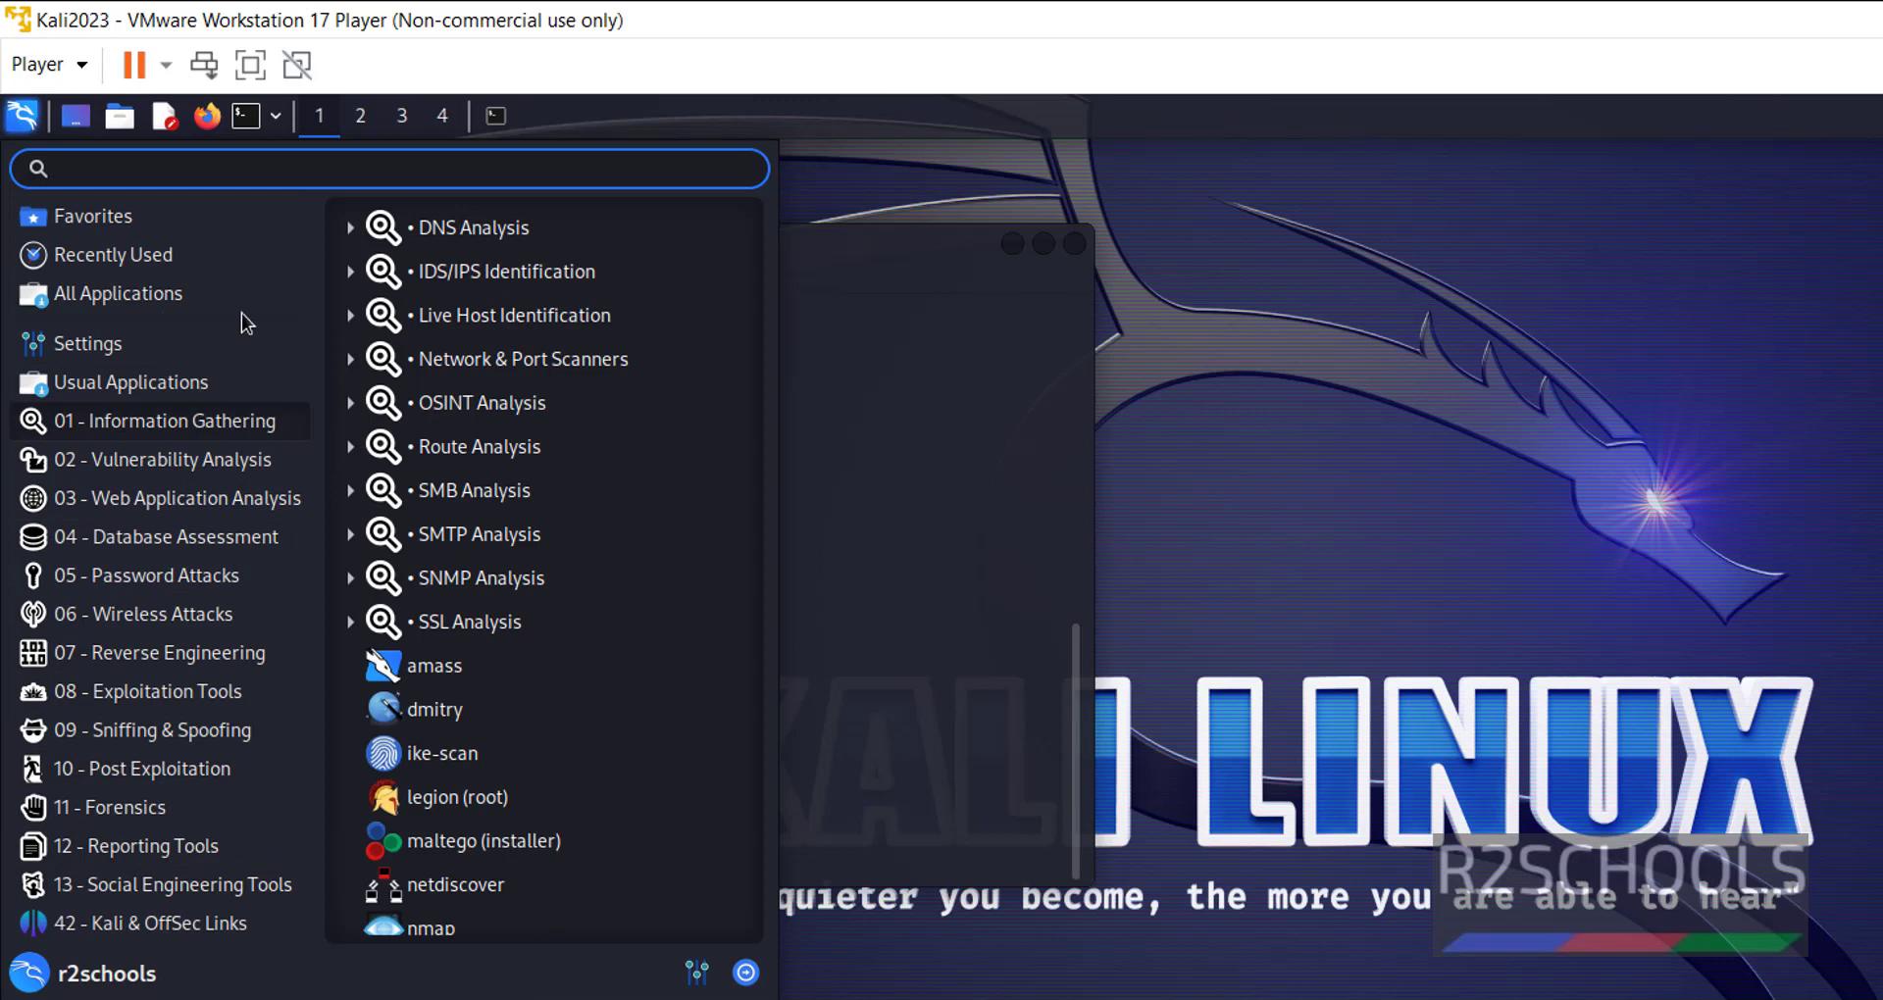
{"action": "left_click", "coordinate": [1032, 501]}
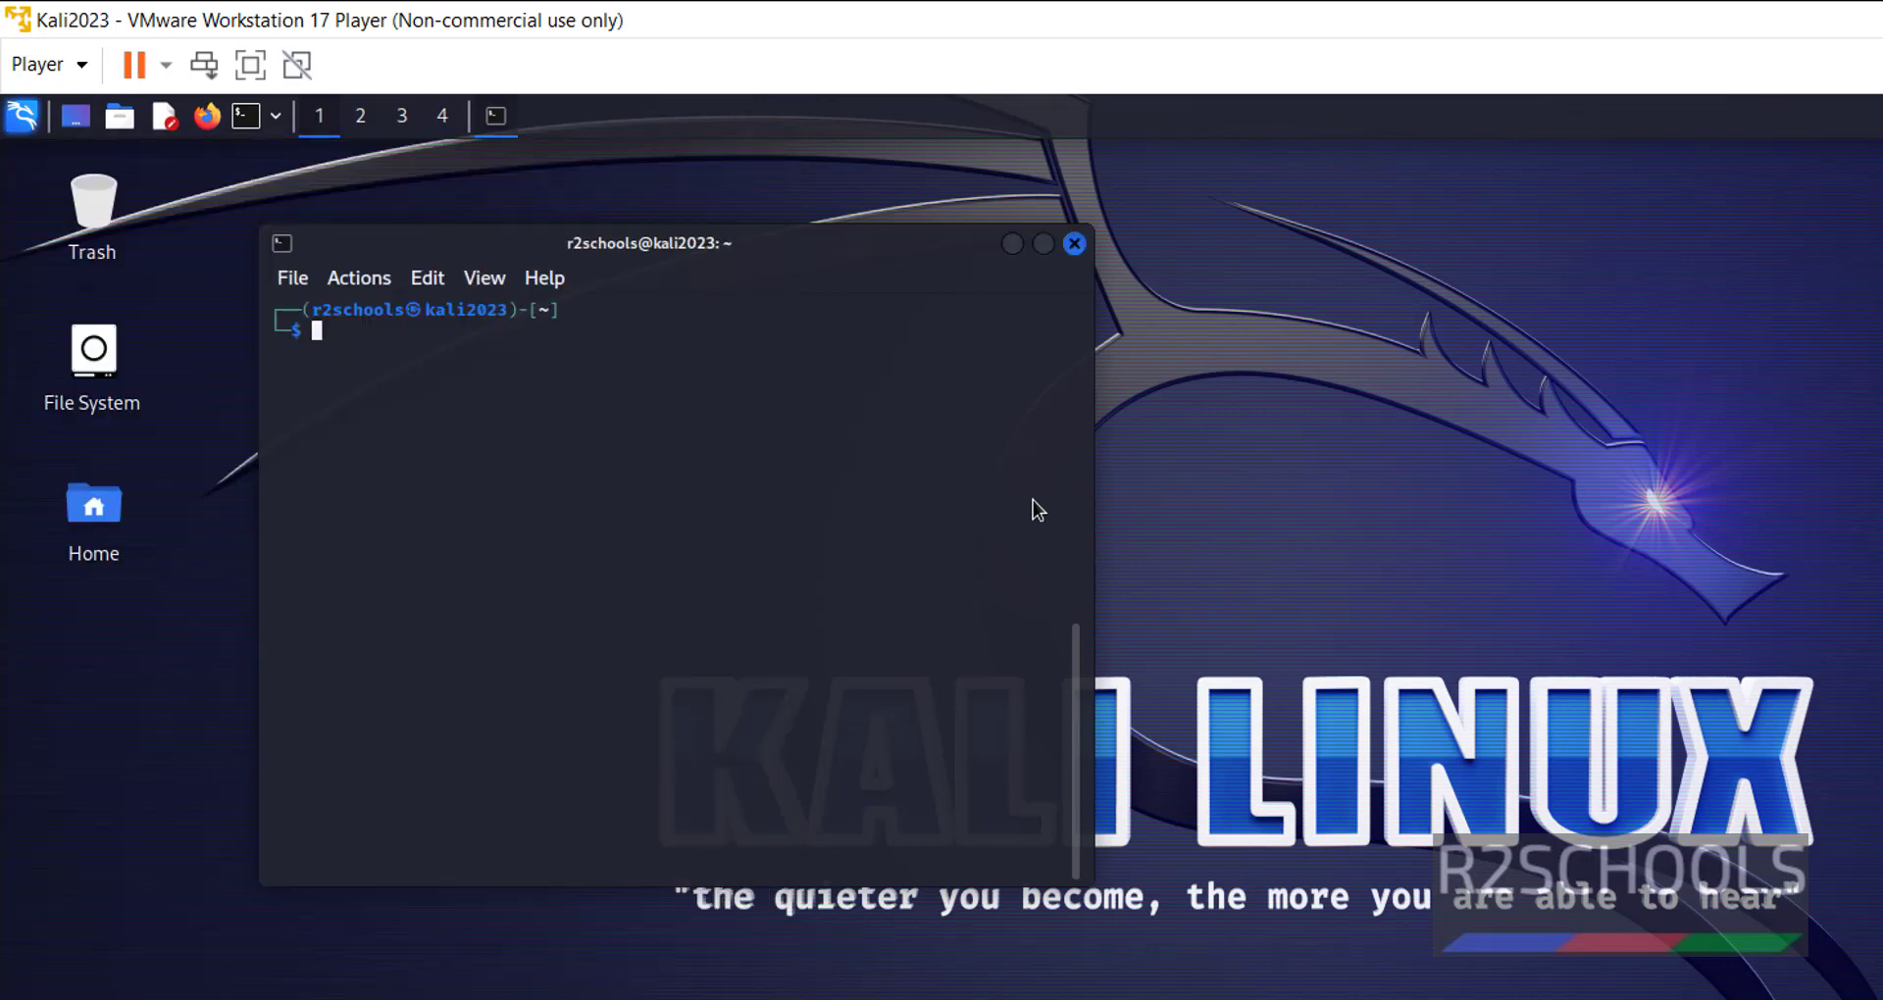